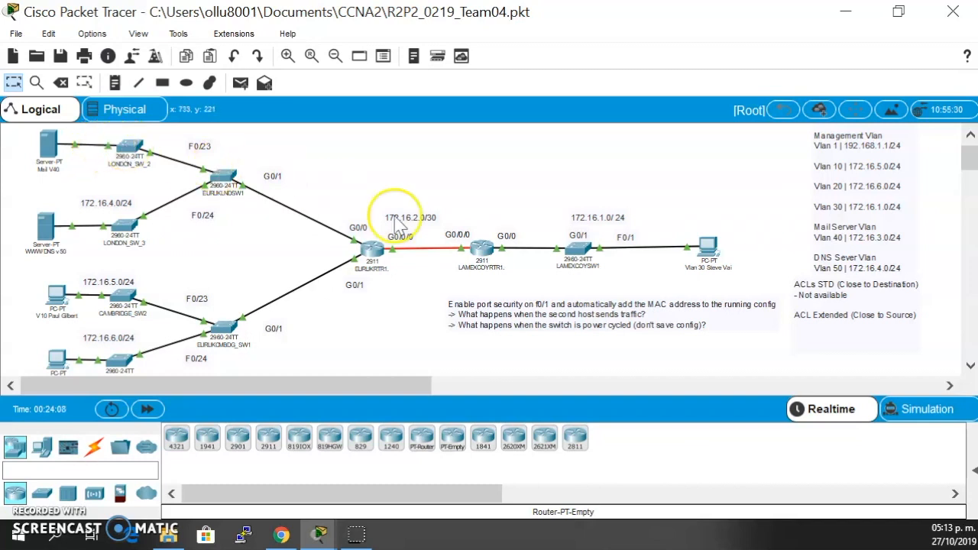
- Inspect the physical ports of router EURUKRTR1, zooming in on its installed fiber module and GigabitEthernet ports
{"action": "left_click", "coordinate": [372, 256]}
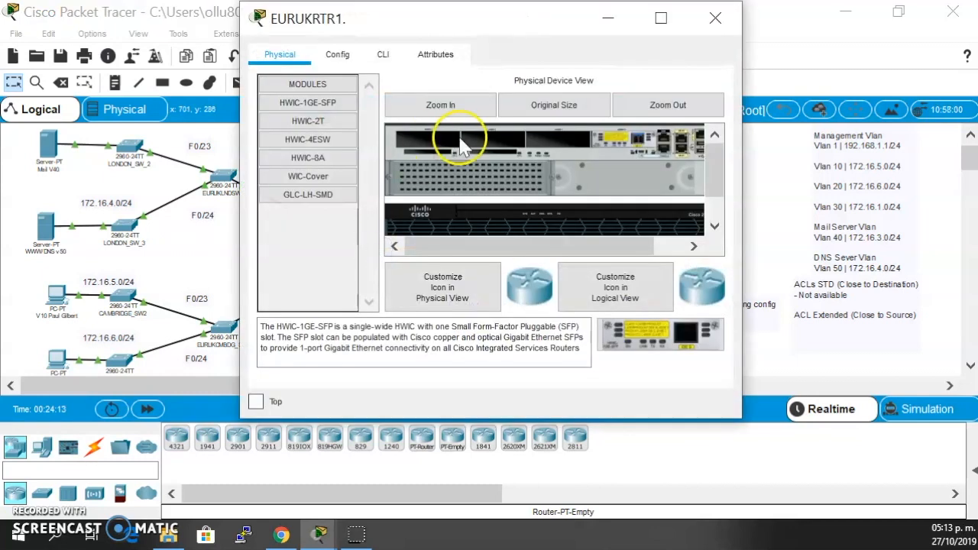
{"action": "left_click_drag", "start_coordinate": [505, 245], "coordinate": [532, 244]}
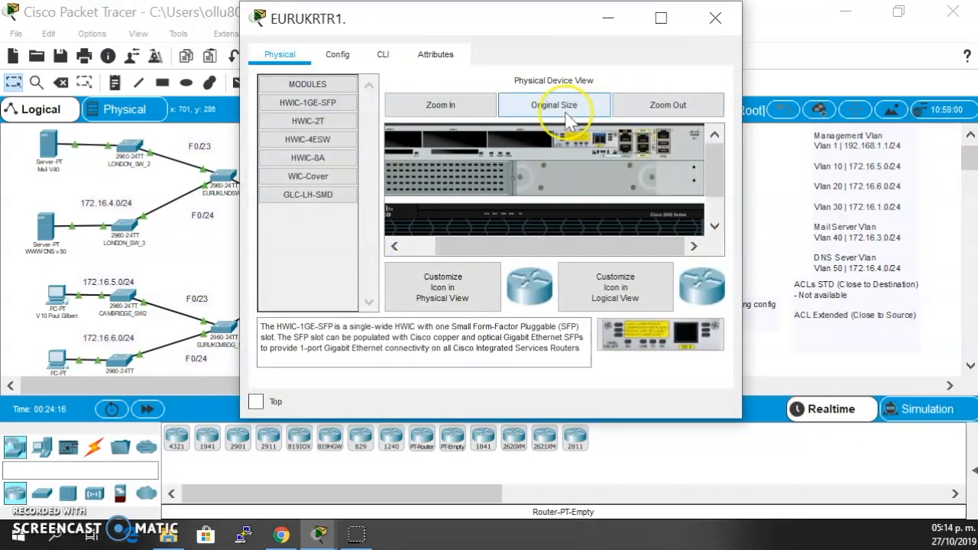
{"action": "left_click", "coordinate": [459, 107]}
{"action": "left_click_drag", "start_coordinate": [483, 246], "coordinate": [638, 246]}
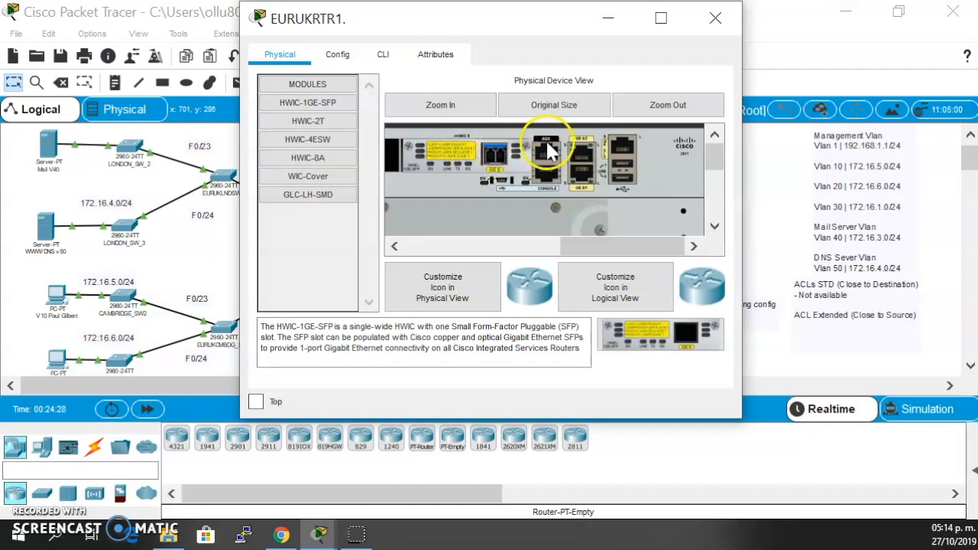
{"action": "left_click", "coordinate": [717, 17]}
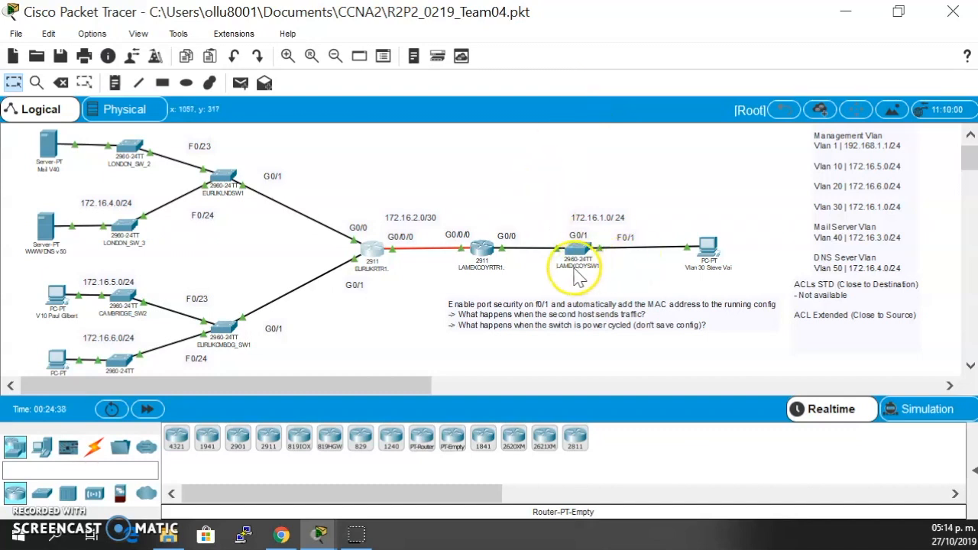
- Examine the enlarged logical topology, covering the London and Cambridge switches, their subnets and the links to both routers
{"action": "left_click", "coordinate": [287, 56]}
{"action": "left_click", "coordinate": [287, 55]}
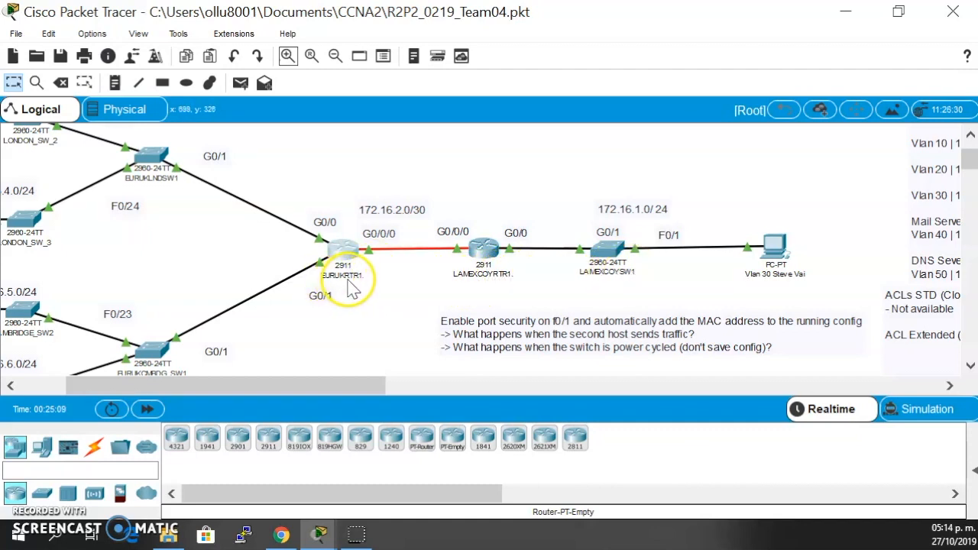
{"action": "scroll", "coordinate": [160, 260], "scroll_direction": "down", "scroll_amount": 2}
{"action": "scroll", "coordinate": [189, 320], "scroll_direction": "left", "scroll_amount": 2}
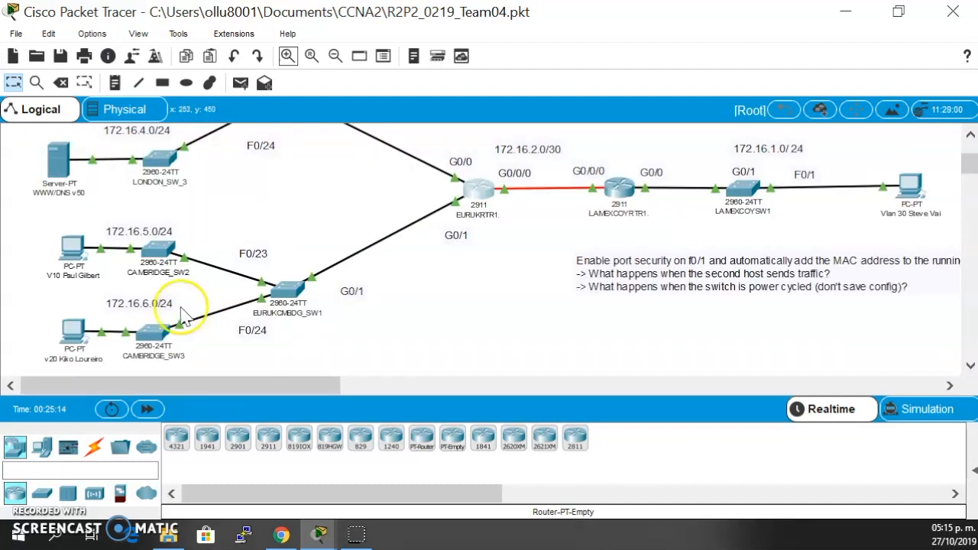
{"action": "scroll", "coordinate": [148, 343], "scroll_direction": "down", "scroll_amount": 1}
{"action": "scroll", "coordinate": [149, 340], "scroll_direction": "up", "scroll_amount": 1}
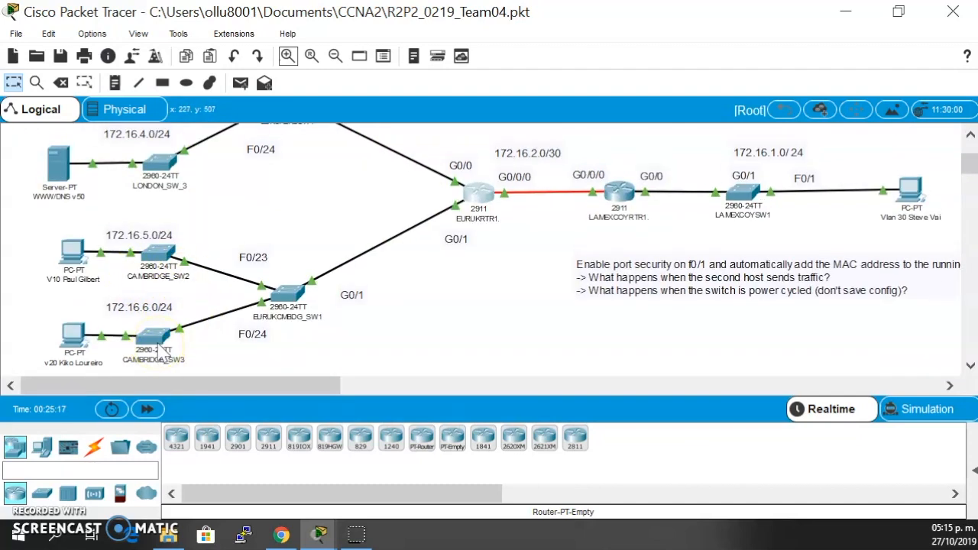
{"action": "scroll", "coordinate": [213, 271], "scroll_direction": "up", "scroll_amount": 3}
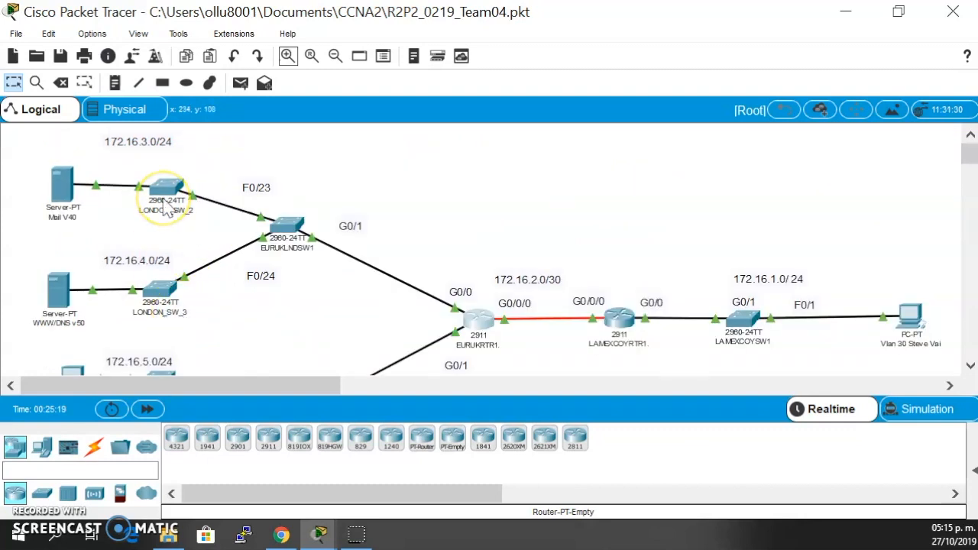
{"action": "scroll", "coordinate": [398, 225], "scroll_direction": "down", "scroll_amount": 3}
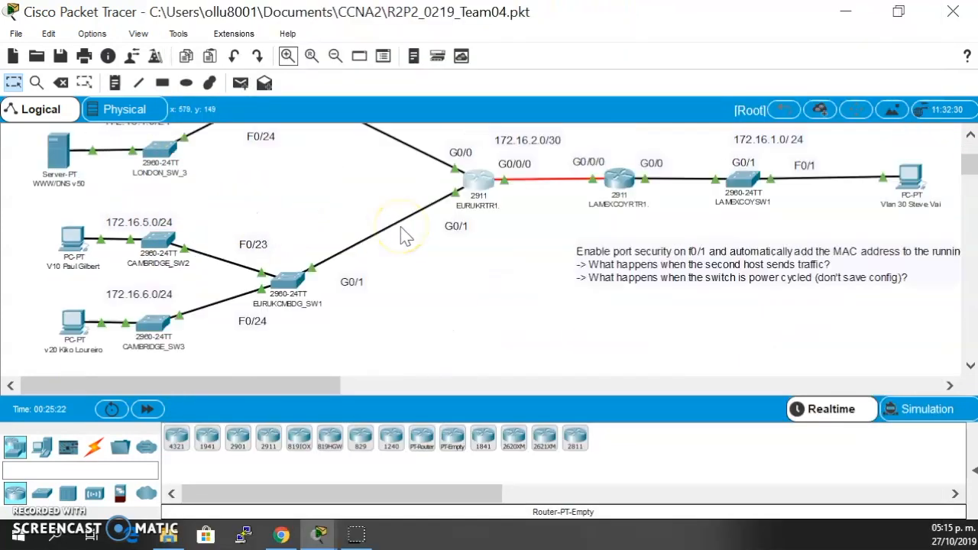
{"action": "scroll", "coordinate": [404, 237], "scroll_direction": "up", "scroll_amount": 1}
- Check the hostname shown in the command-line prompt of router LAMEXCOYRTR1 and close its window
{"action": "left_click", "coordinate": [625, 200]}
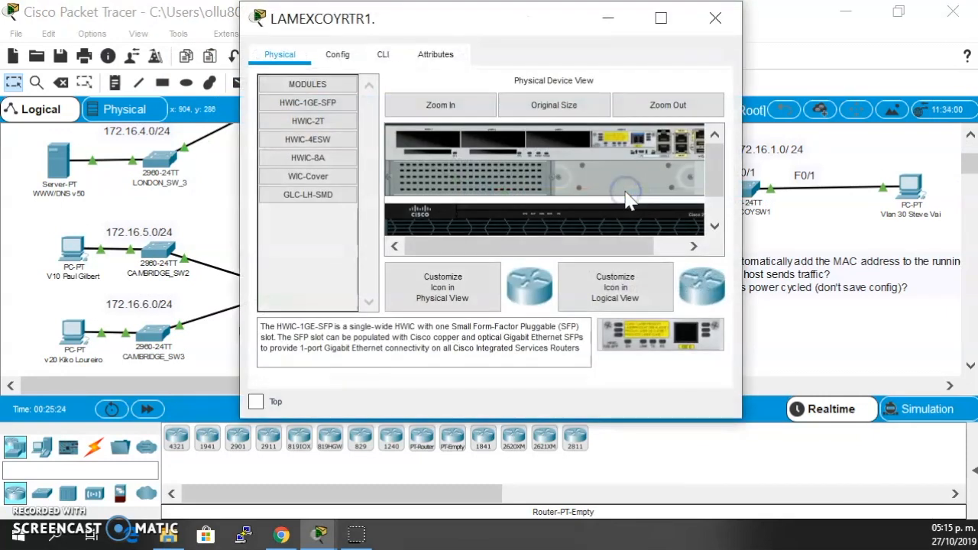
{"action": "left_click", "coordinate": [388, 55]}
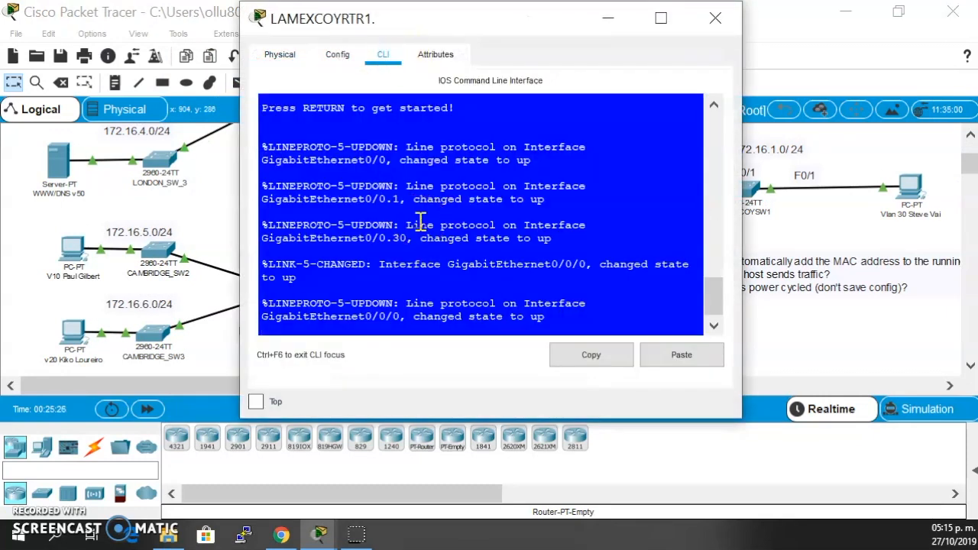
{"action": "key", "text": "Return"}
{"action": "key", "text": "Return"}
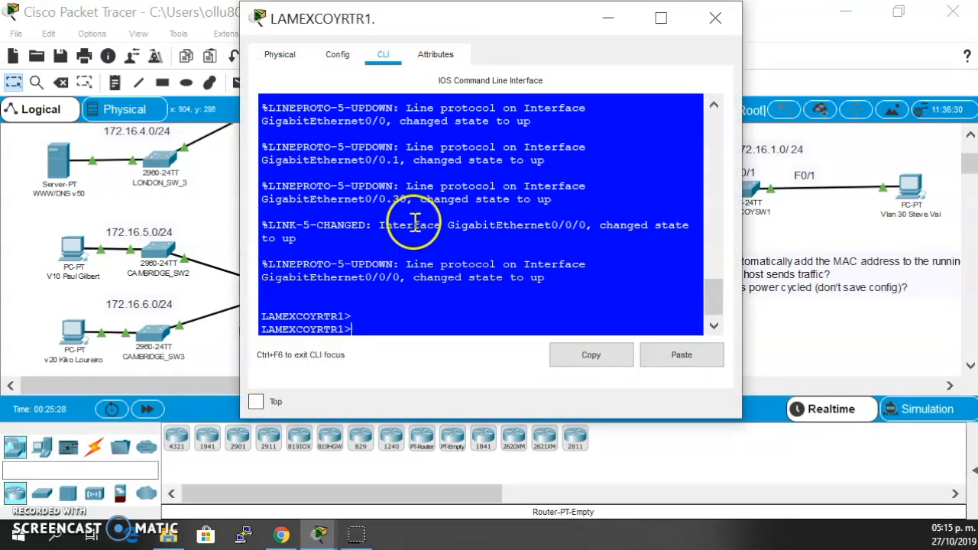
{"action": "left_click_drag", "start_coordinate": [269, 316], "coordinate": [344, 321]}
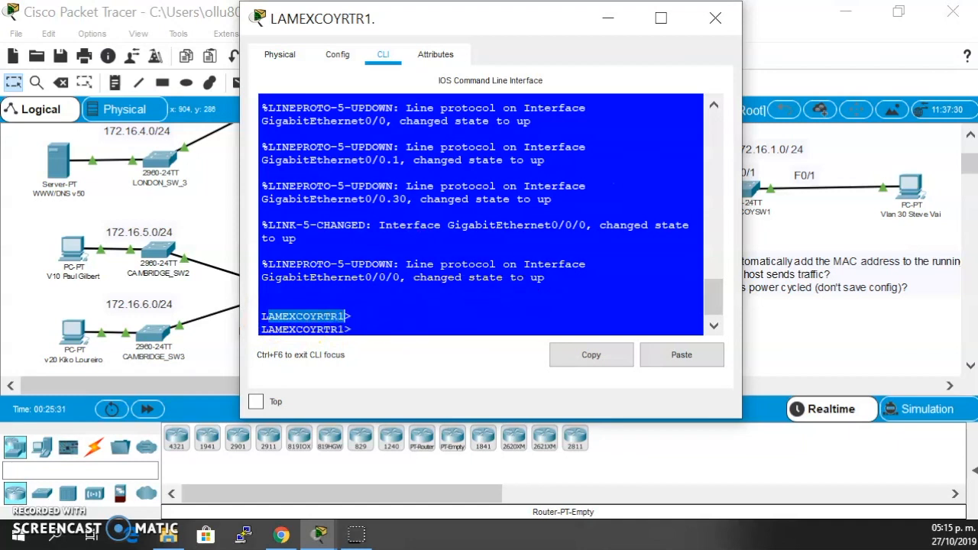
{"action": "left_click", "coordinate": [715, 17]}
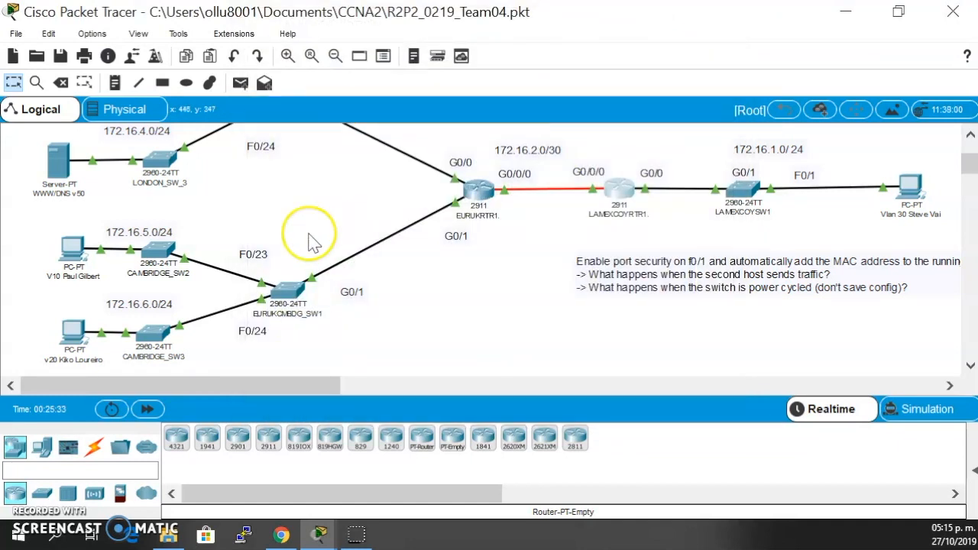
- Check the hostname shown in the command-line prompt of switch LONDON_SW_2 and close its window
{"action": "scroll", "coordinate": [316, 229], "scroll_direction": "up", "scroll_amount": 3}
{"action": "left_click", "coordinate": [168, 187]}
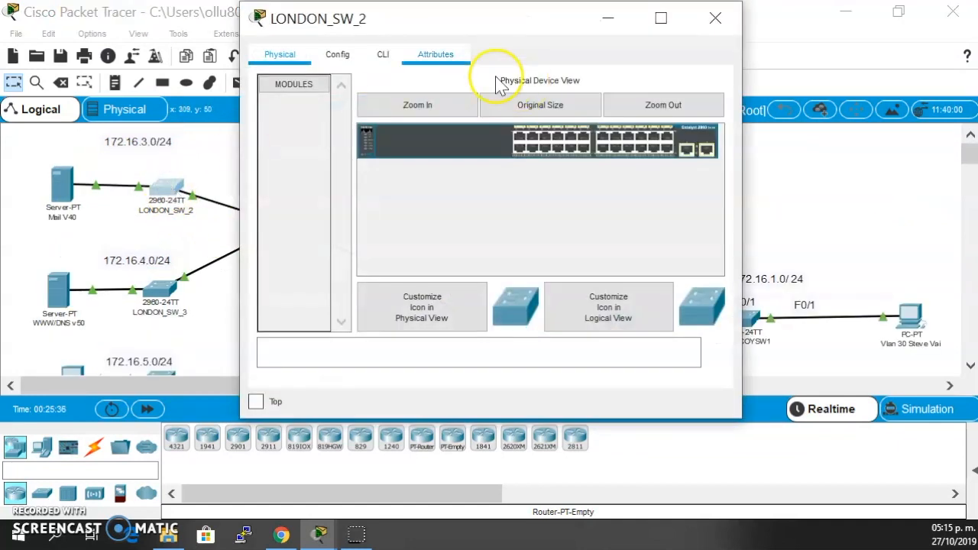
{"action": "left_click", "coordinate": [379, 57]}
{"action": "left_click", "coordinate": [438, 253]}
{"action": "key", "text": "Return"}
{"action": "key", "text": "Return"}
{"action": "key", "text": "Return"}
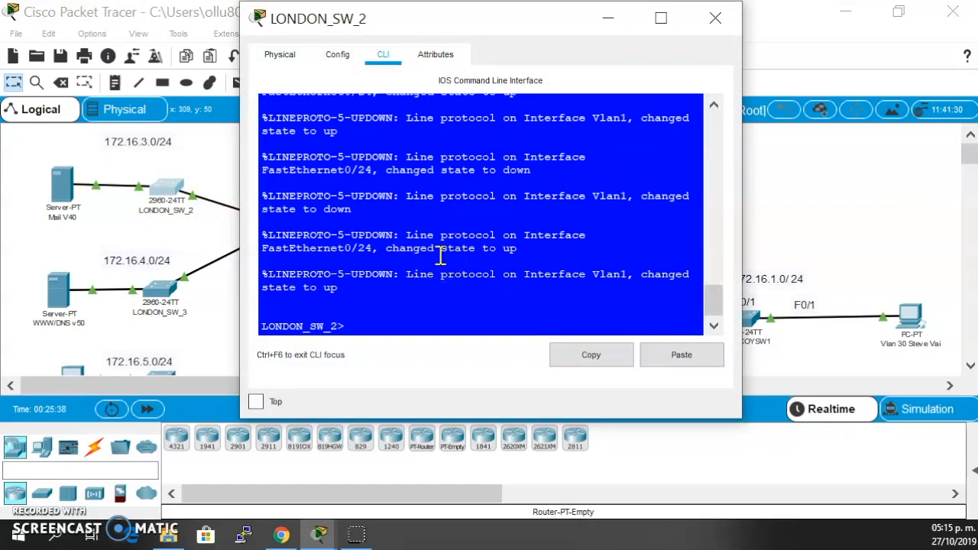
{"action": "left_click", "coordinate": [265, 316]}
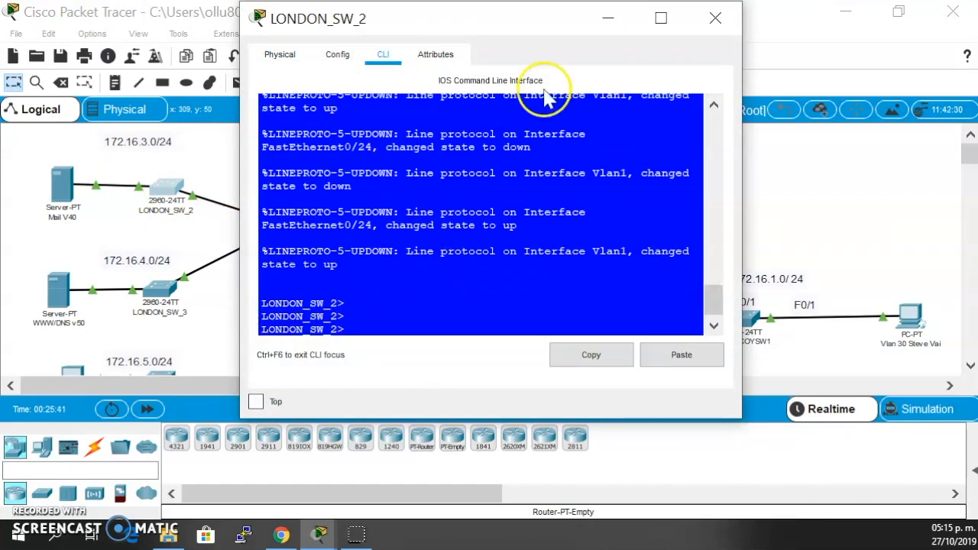
{"action": "left_click", "coordinate": [711, 21]}
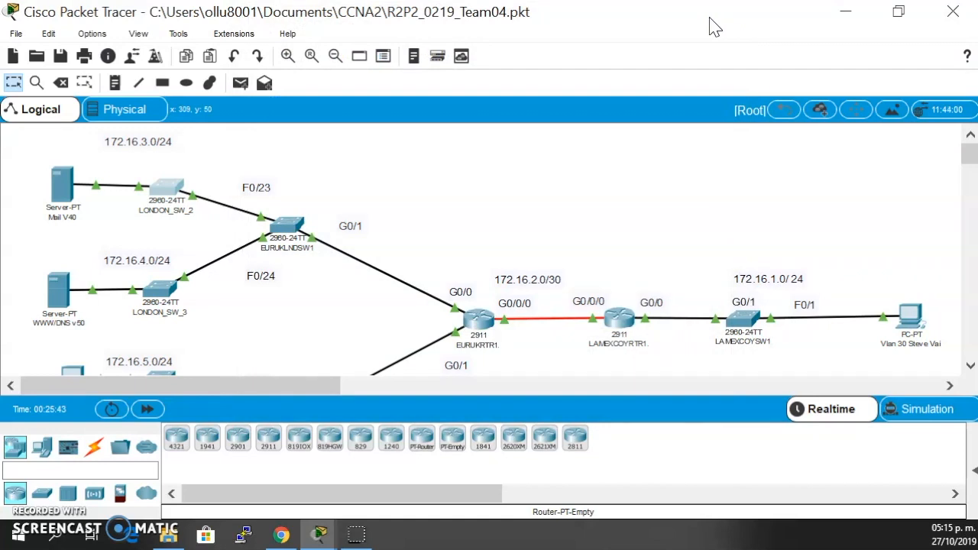
- Enter global configuration on LAMEXCOYRTR1 using the enable password, and write the command hostname LAMEXCOYRTR1 without running it
{"action": "left_click", "coordinate": [620, 317]}
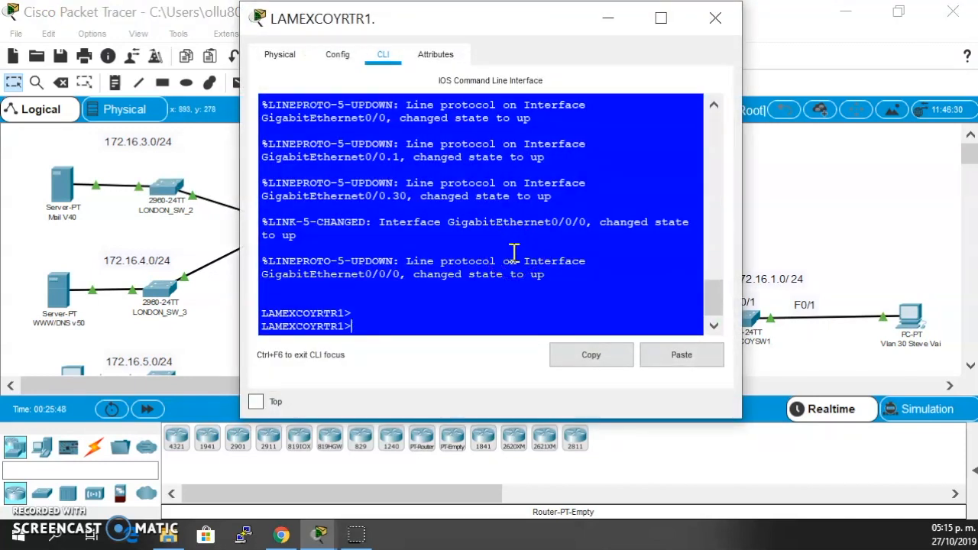
{"action": "type", "text": "en"}
{"action": "key", "text": "Return"}
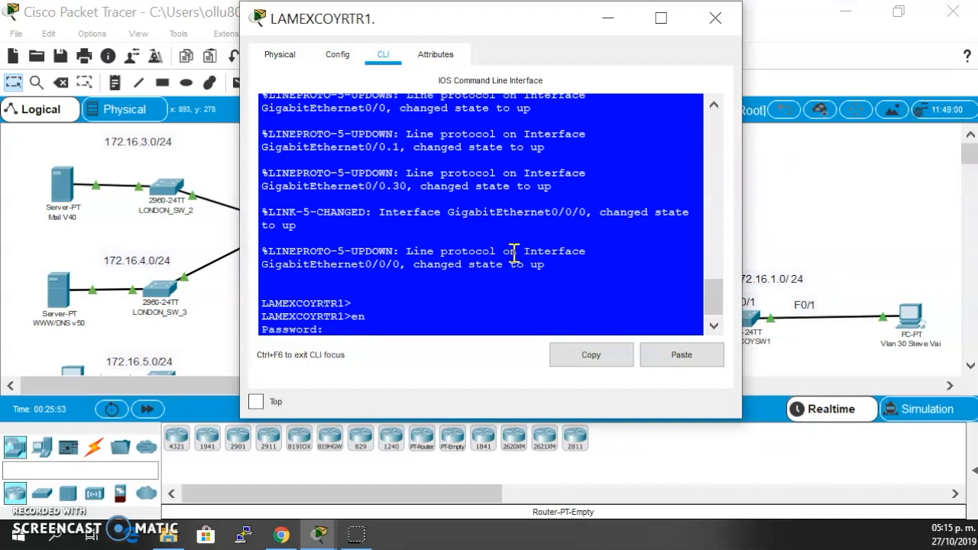
{"action": "key", "text": "Return"}
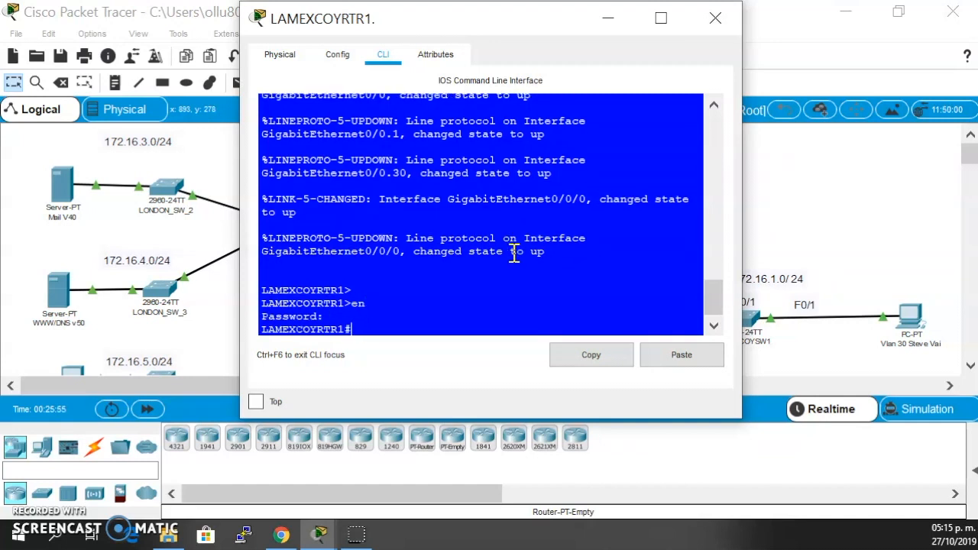
{"action": "type", "text": "conf t"}
{"action": "key", "text": "Return"}
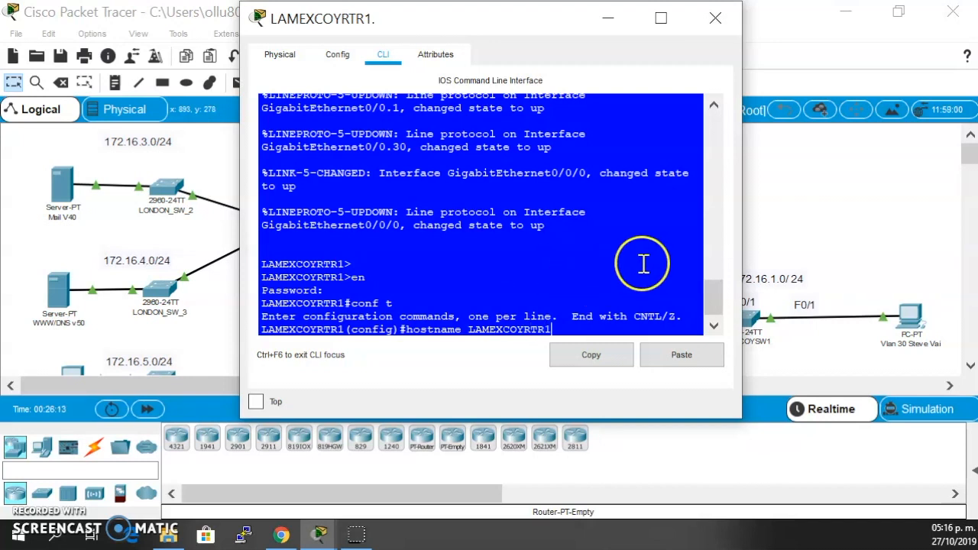
{"action": "left_click", "coordinate": [716, 23]}
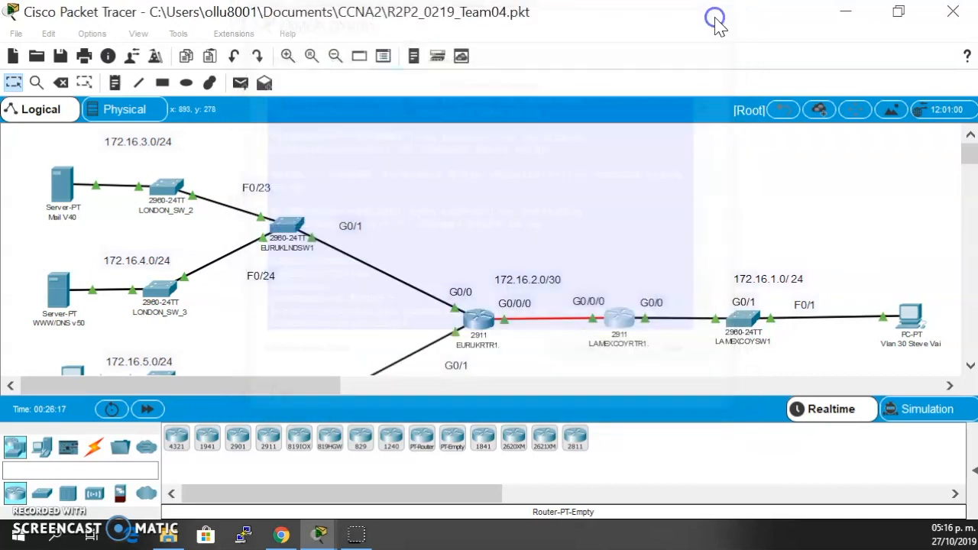
- Return LAMEXCOYRTR1 to privileged mode with end and display its full running configuration with sh run
{"action": "scroll", "coordinate": [662, 233], "scroll_direction": "down", "scroll_amount": 3}
{"action": "scroll", "coordinate": [659, 237], "scroll_direction": "up", "scroll_amount": 2}
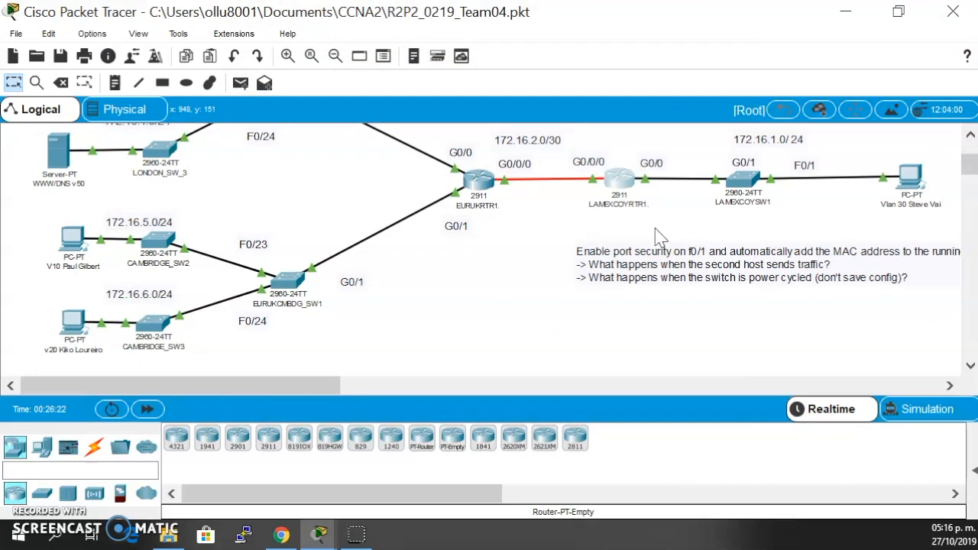
{"action": "scroll", "coordinate": [634, 222], "scroll_direction": "up", "scroll_amount": 1}
{"action": "left_click", "coordinate": [619, 192]}
{"action": "scroll", "coordinate": [620, 191], "scroll_direction": "up", "scroll_amount": 5}
{"action": "scroll", "coordinate": [620, 191], "scroll_direction": "down", "scroll_amount": 5}
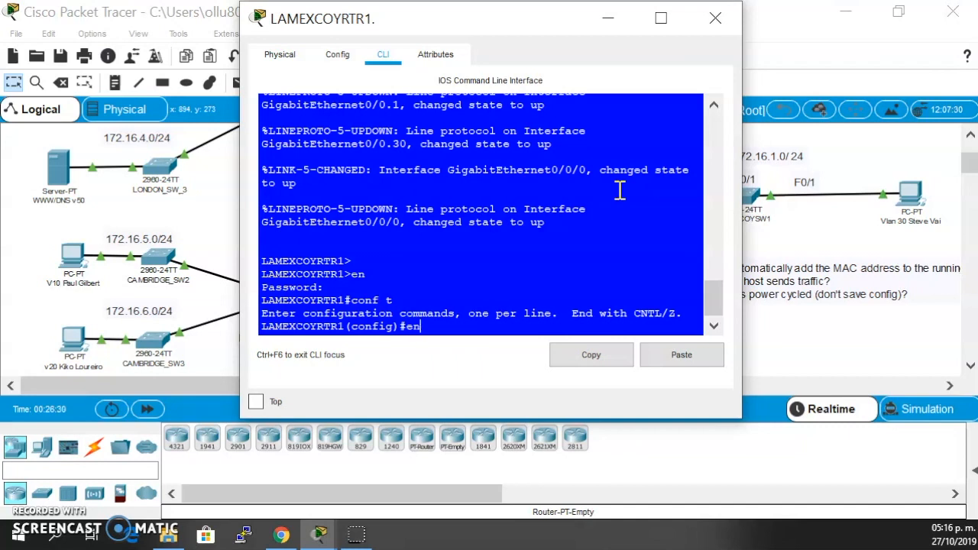
{"action": "key", "text": "Return"}
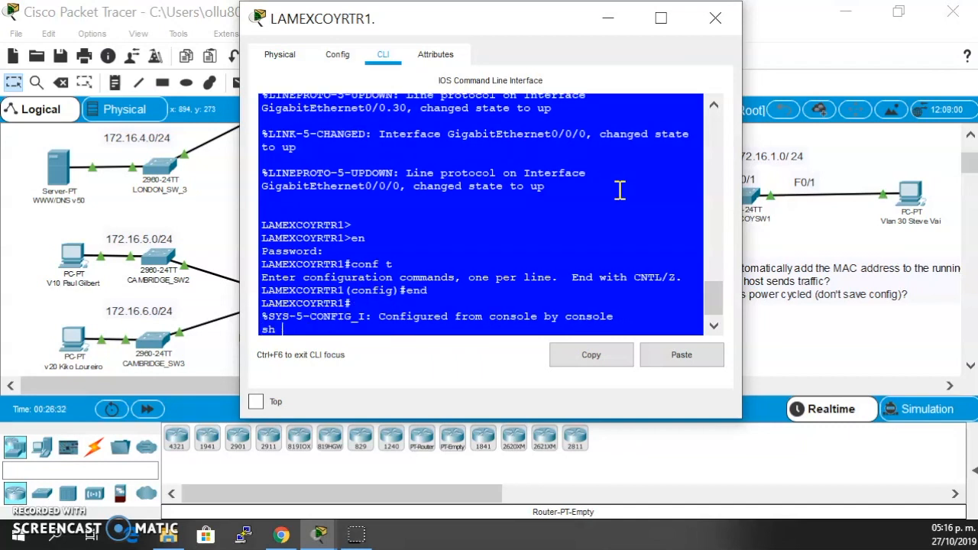
{"action": "key", "text": "Return"}
{"action": "key", "text": "space"}
{"action": "key", "text": "space"}
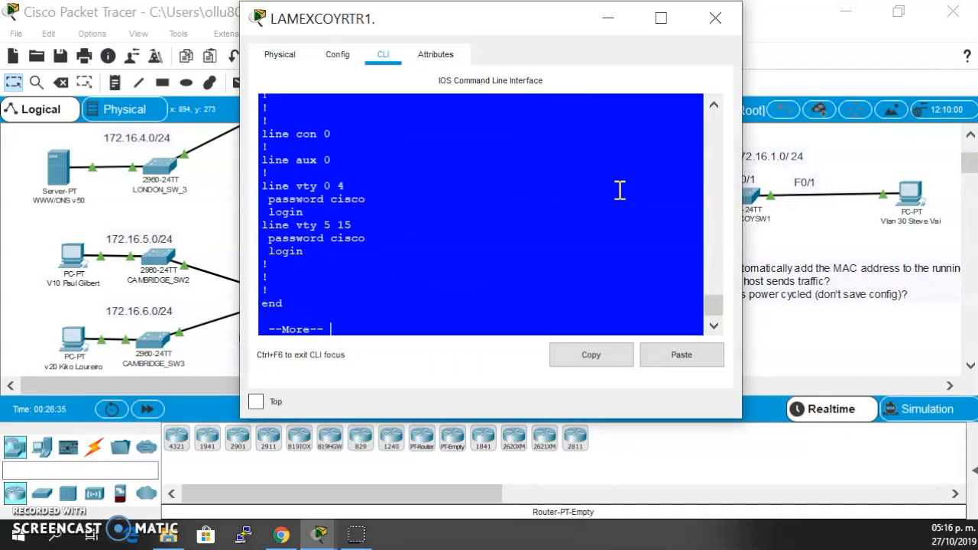
- Find the enable password line in the running configuration output and highlight it
{"action": "scroll", "coordinate": [619, 191], "scroll_direction": "up", "scroll_amount": 5}
{"action": "left_click", "coordinate": [620, 199]}
{"action": "scroll", "coordinate": [620, 199], "scroll_direction": "up", "scroll_amount": 10}
{"action": "scroll", "coordinate": [620, 199], "scroll_direction": "down", "scroll_amount": 4}
{"action": "scroll", "coordinate": [620, 198], "scroll_direction": "down", "scroll_amount": 2}
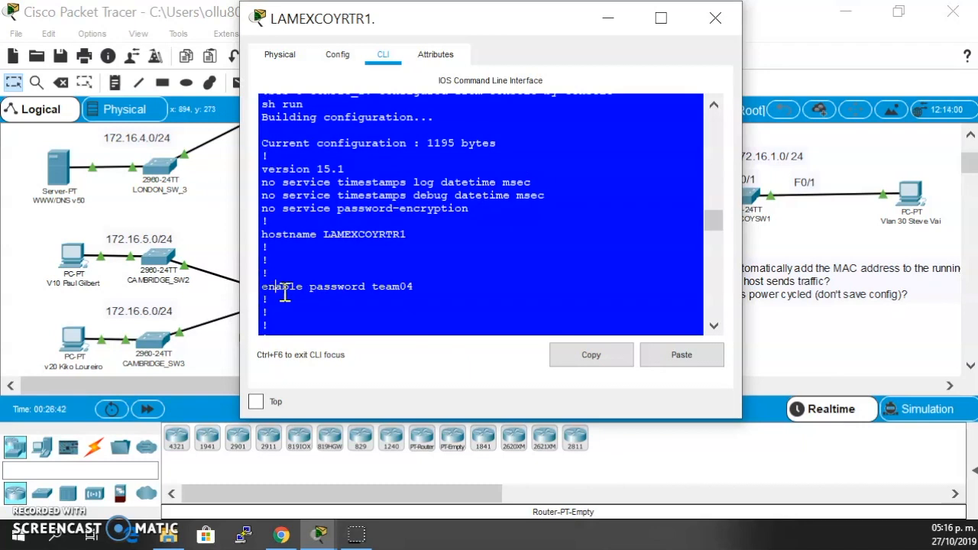
{"action": "left_click_drag", "start_coordinate": [282, 297], "coordinate": [364, 308]}
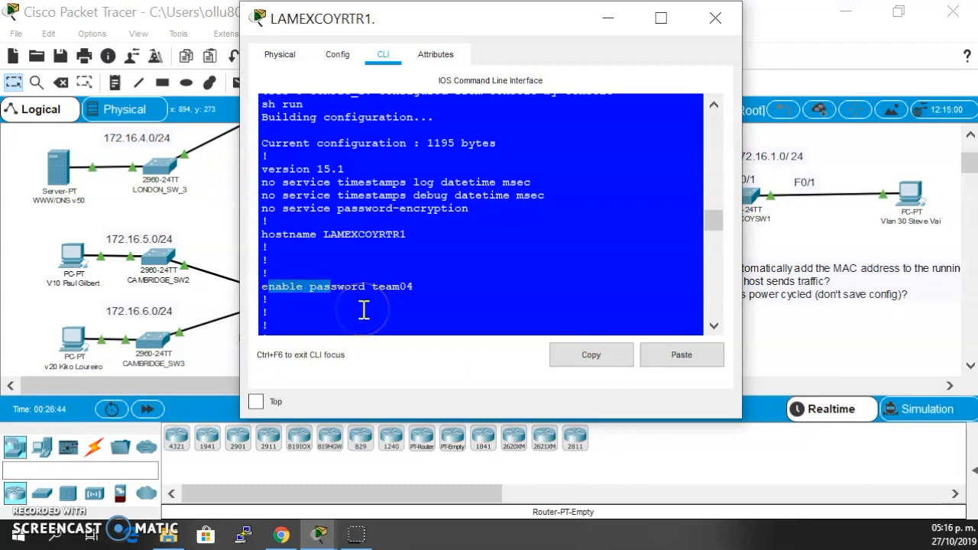
- Enter global configuration and draft the enable password command, comparing it with the matching line in the running configuration
{"action": "left_click", "coordinate": [364, 309]}
{"action": "type", "text": "conf t"}
{"action": "key", "text": "Return"}
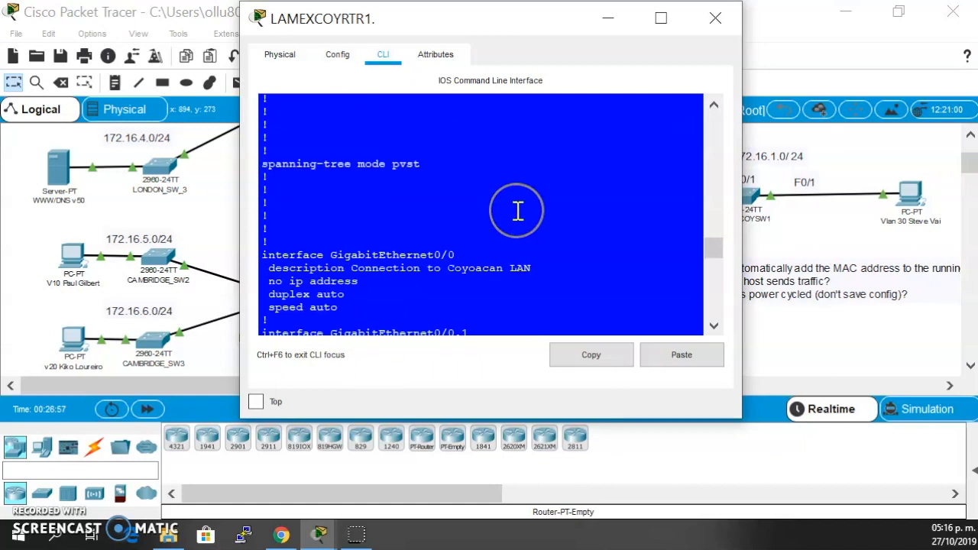
{"action": "scroll", "coordinate": [517, 212], "scroll_direction": "up", "scroll_amount": 10}
{"action": "scroll", "coordinate": [518, 212], "scroll_direction": "down", "scroll_amount": 2}
{"action": "scroll", "coordinate": [517, 211], "scroll_direction": "down", "scroll_amount": 4}
{"action": "left_click", "coordinate": [491, 225]}
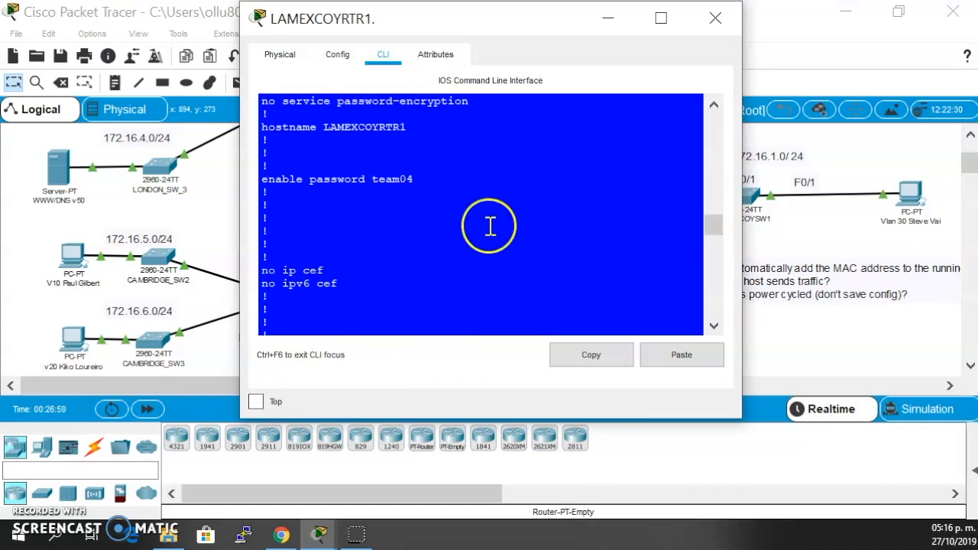
{"action": "scroll", "coordinate": [491, 225], "scroll_direction": "down", "scroll_amount": 10}
- Leave configuration mode and log out of the LAMEXCOYRTR1 console session
{"action": "type", "text": "conf t"}
{"action": "key", "text": "Return"}
{"action": "type", "text": "exit"}
{"action": "key", "text": "Return"}
{"action": "type", "text": "exit"}
{"action": "key", "text": "Return"}
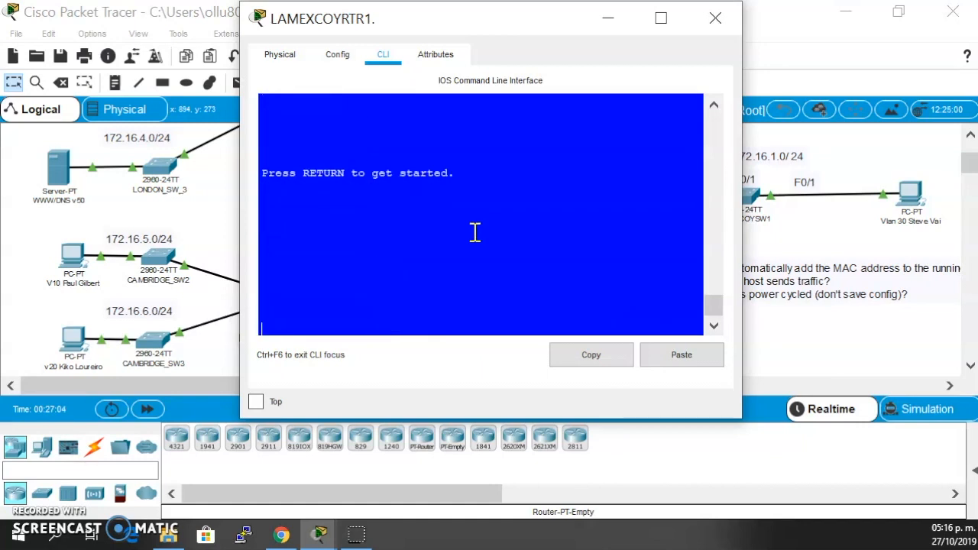
- Start a new console session, enter privileged mode with the enable password, and put the router window away
{"action": "key", "text": "Return"}
{"action": "type", "text": "en"}
{"action": "key", "text": "Return"}
{"action": "left_click_drag", "start_coordinate": [344, 329], "coordinate": [313, 330]}
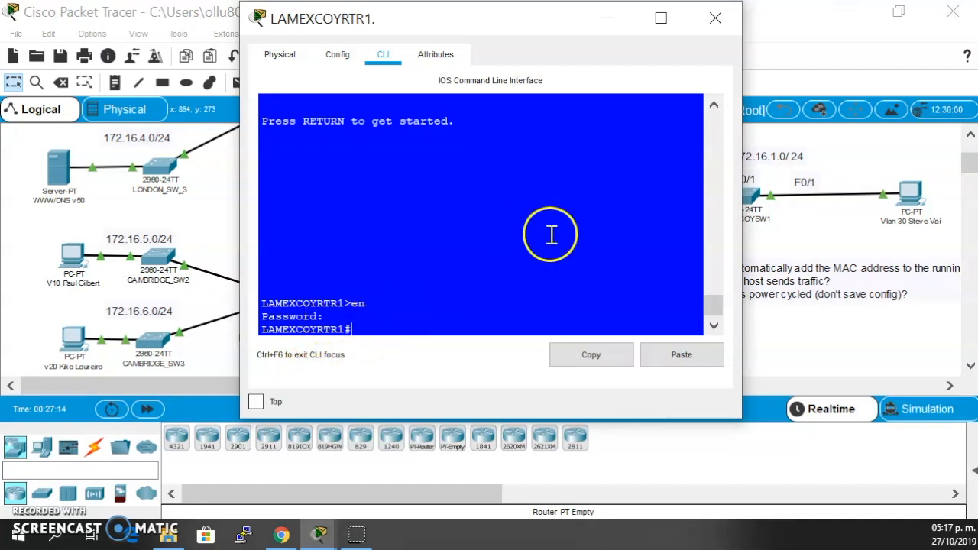
{"action": "left_click", "coordinate": [615, 20]}
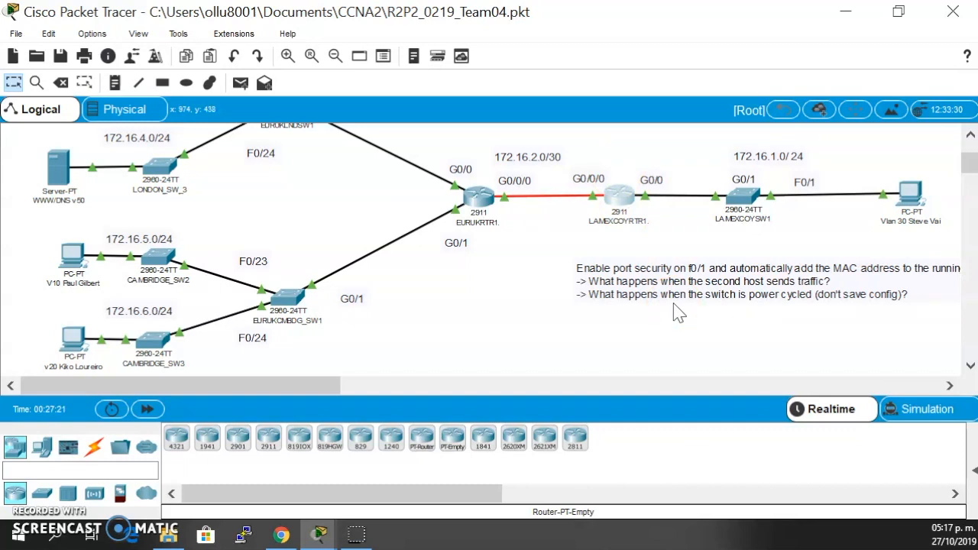
{"action": "scroll", "coordinate": [676, 313], "scroll_direction": "up", "scroll_amount": 2}
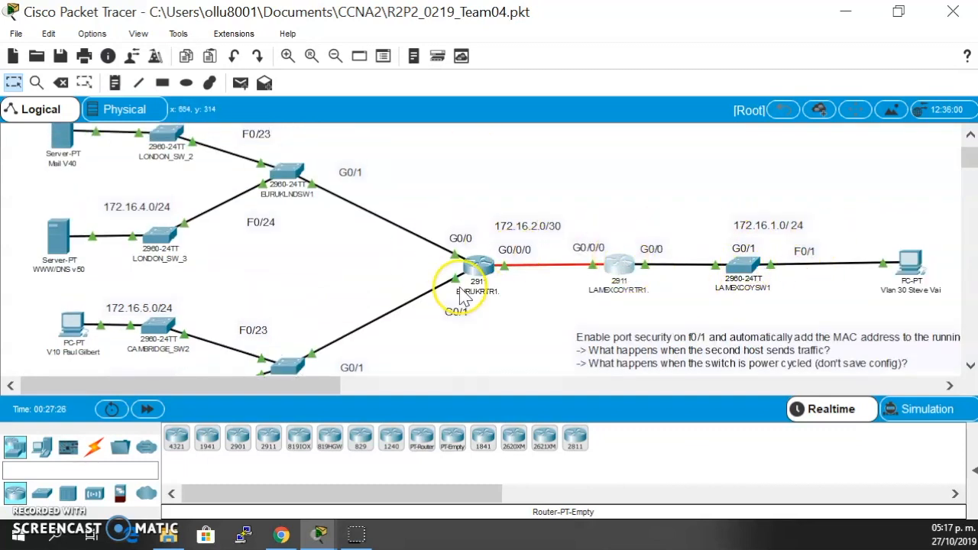
- Open the EURUKLNDSW1 switch's command line and enter privileged mode with the enable password
{"action": "scroll", "coordinate": [464, 298], "scroll_direction": "up", "scroll_amount": 1}
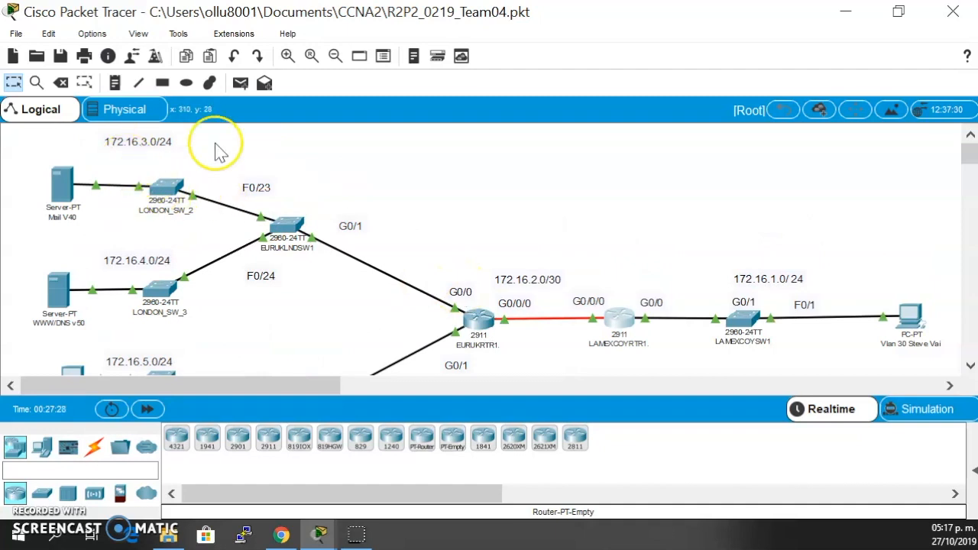
{"action": "scroll", "coordinate": [219, 218], "scroll_direction": "down", "scroll_amount": 2}
{"action": "scroll", "coordinate": [219, 217], "scroll_direction": "up", "scroll_amount": 2}
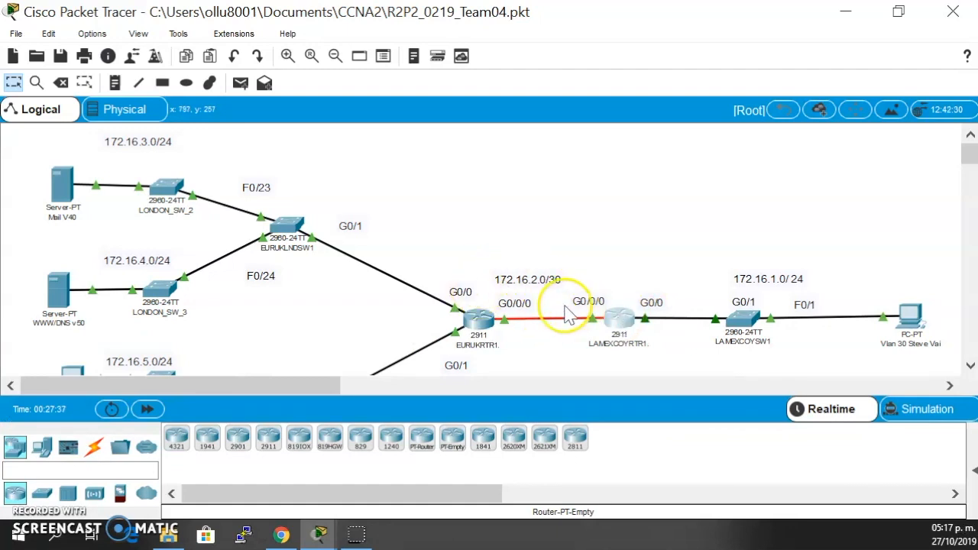
{"action": "mouse_move", "coordinate": [620, 324]}
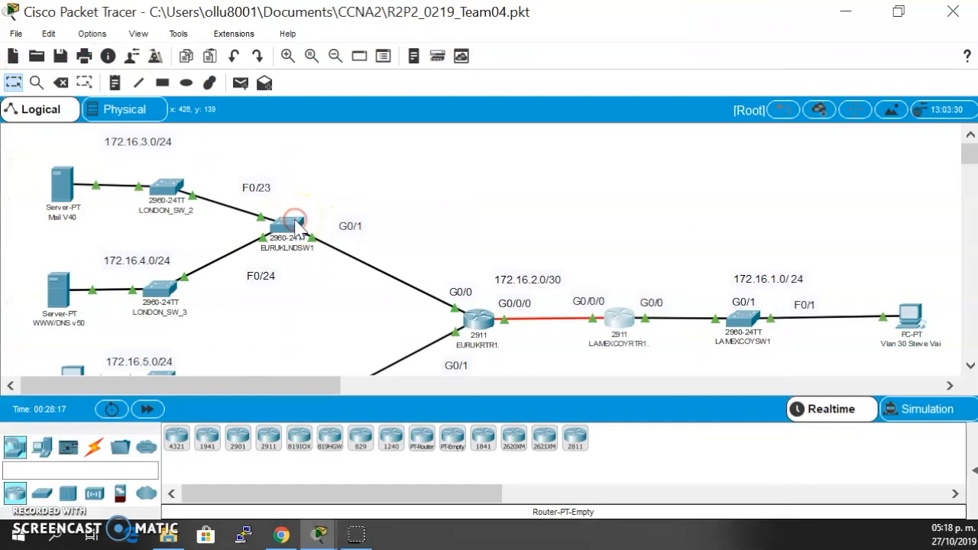
{"action": "left_click", "coordinate": [294, 222]}
{"action": "left_click", "coordinate": [386, 60]}
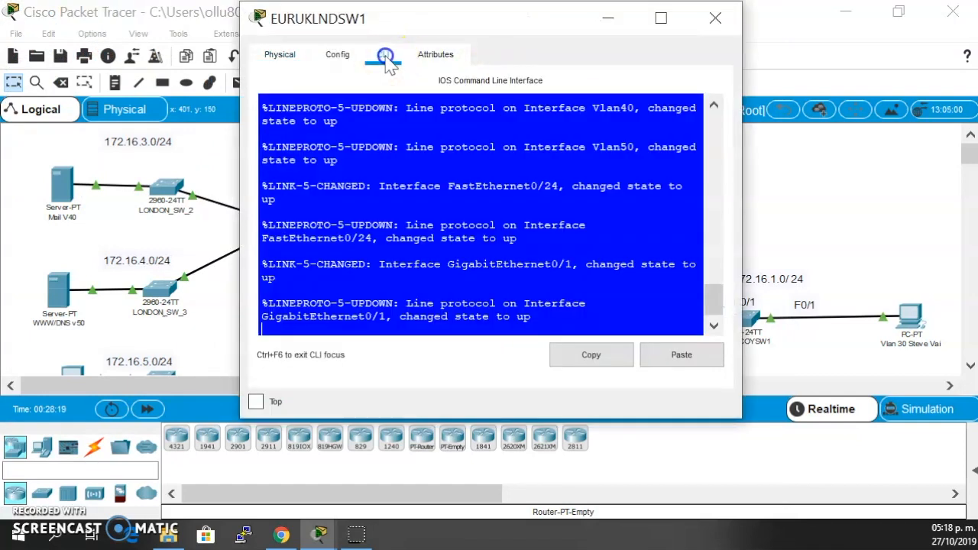
{"action": "key", "text": "Return"}
{"action": "type", "text": "en"}
{"action": "key", "text": "Return"}
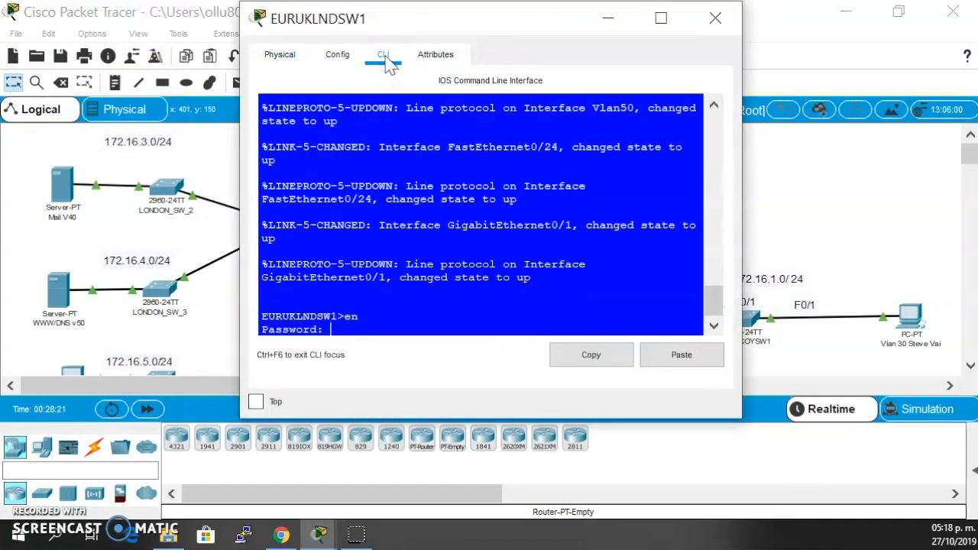
{"action": "key", "text": "Return"}
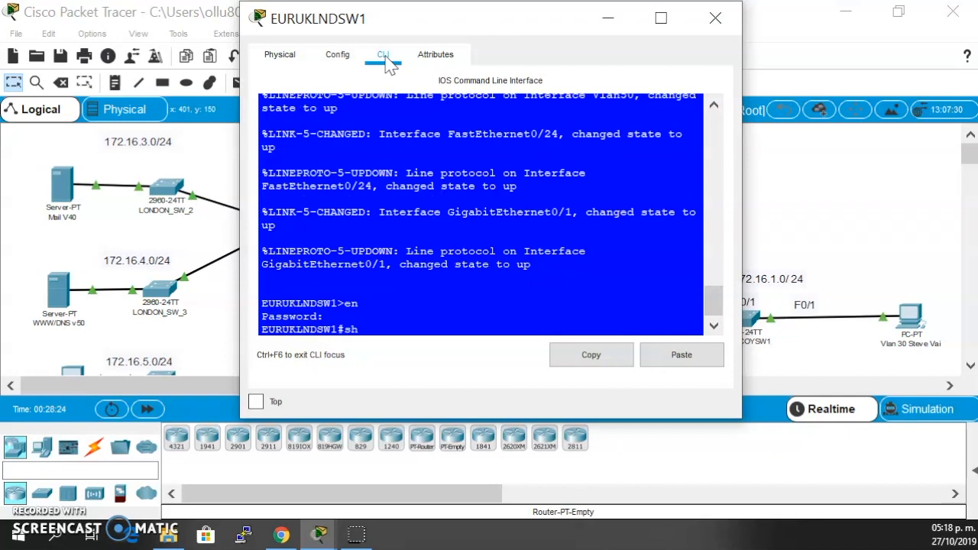
- Run sh ip int br on EURUKLNDSW1, page to the VLAN entries, highlight the Vlan1 row and uncover the topology beside the window
{"action": "type", "text": "sh ip int br"}
{"action": "key", "text": "Return"}
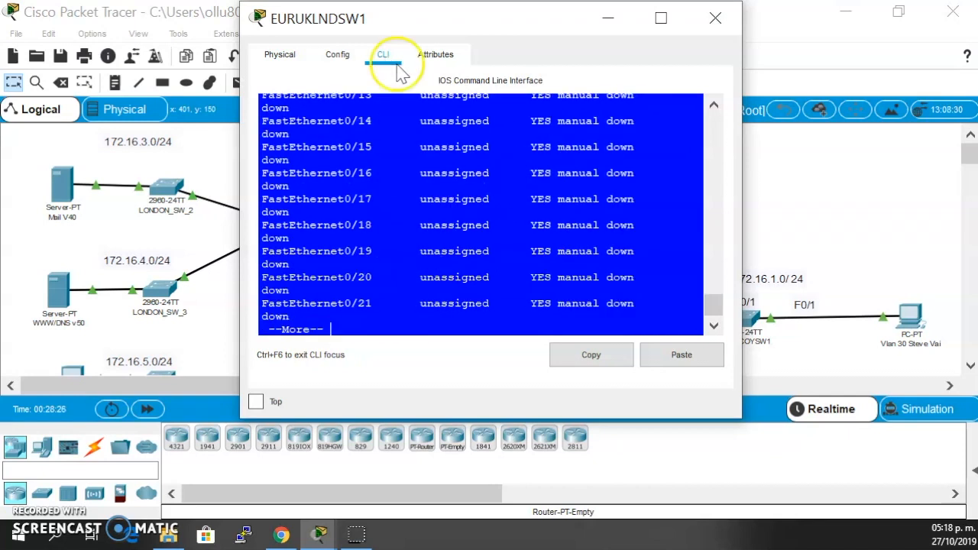
{"action": "key", "text": "space"}
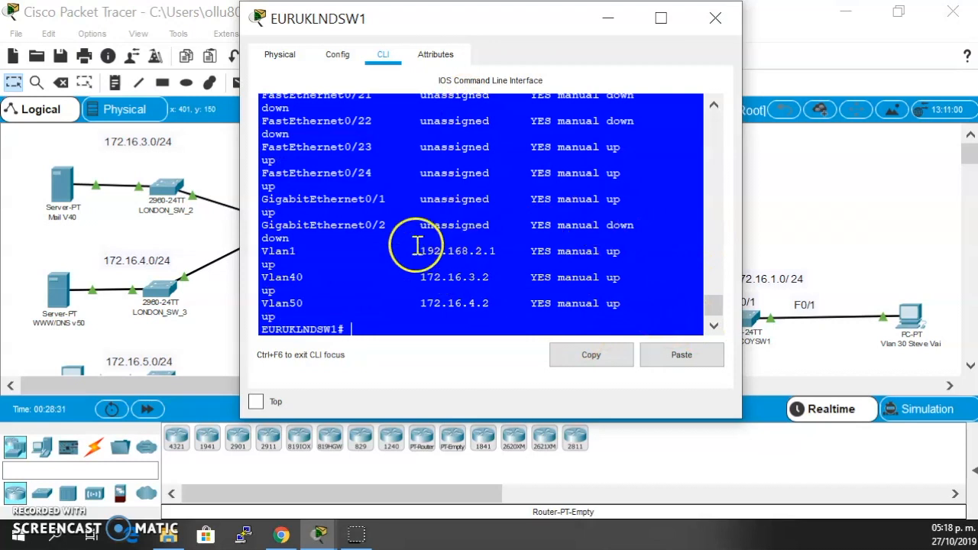
{"action": "left_click_drag", "start_coordinate": [262, 254], "coordinate": [630, 250]}
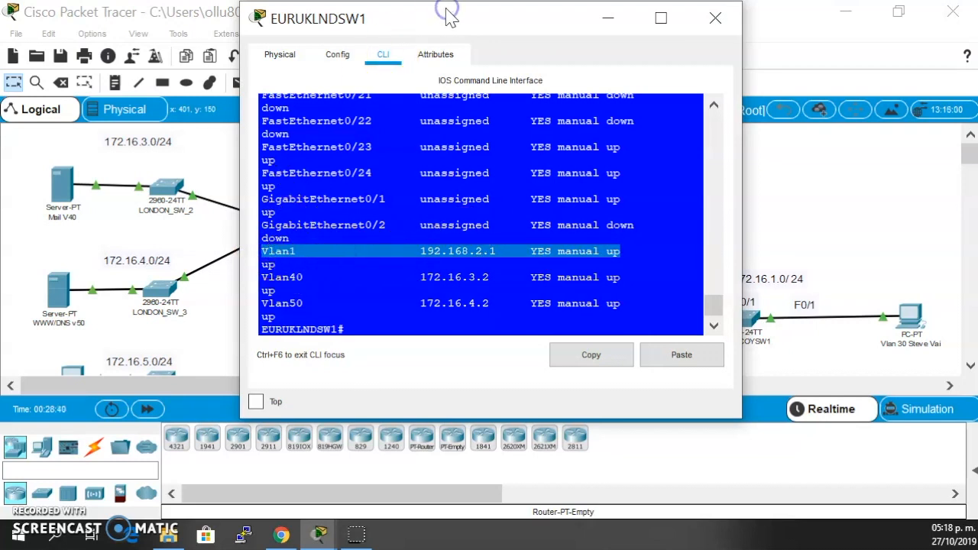
{"action": "left_click_drag", "start_coordinate": [449, 17], "coordinate": [535, 15]}
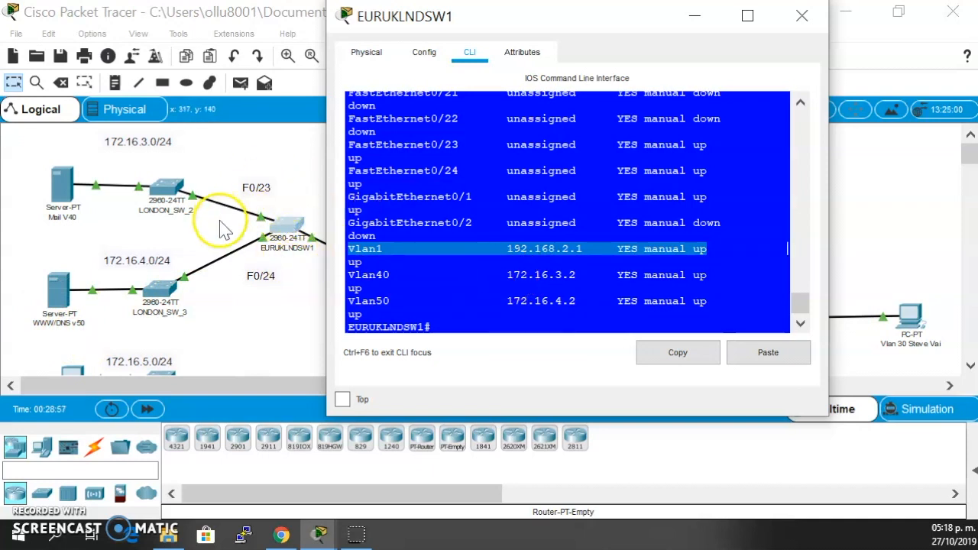
- Highlight the Vlan40 address entry and the Vlan1 name in the interface summary, and close the EURUKLNDSW1 window
{"action": "left_click_drag", "start_coordinate": [506, 275], "coordinate": [595, 286]}
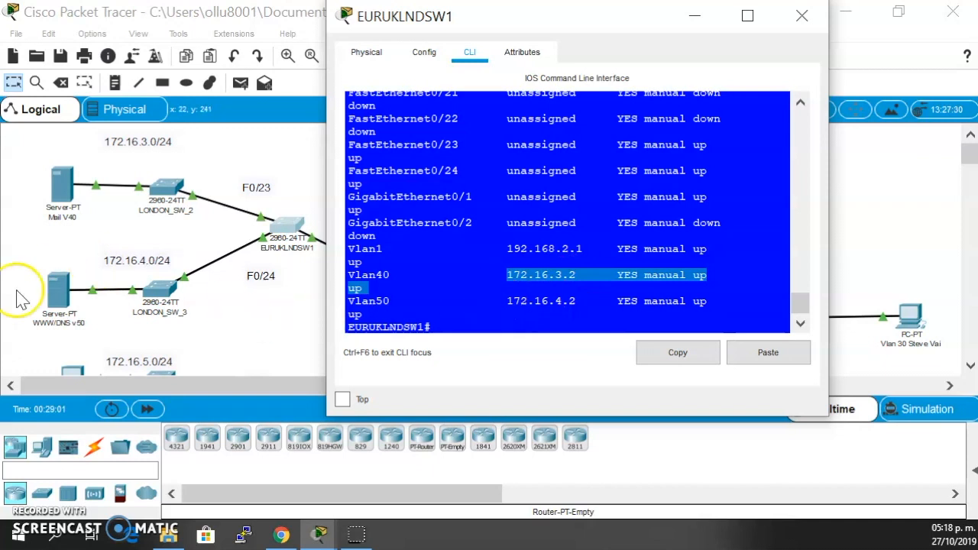
{"action": "left_click", "coordinate": [582, 298]}
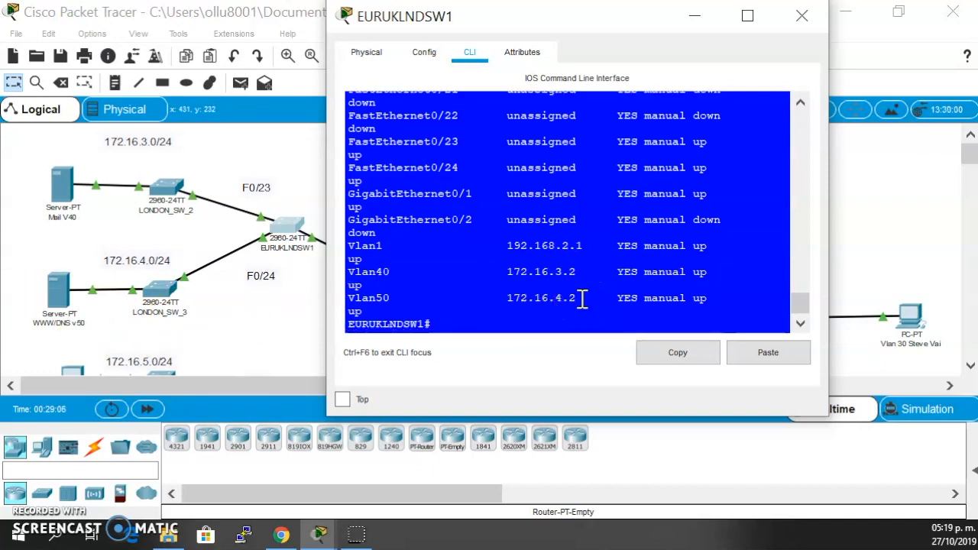
{"action": "left_click", "coordinate": [506, 248]}
{"action": "left_click_drag", "start_coordinate": [547, 251], "coordinate": [601, 246]}
{"action": "left_click_drag", "start_coordinate": [390, 246], "coordinate": [336, 248]}
{"action": "left_click", "coordinate": [565, 239]}
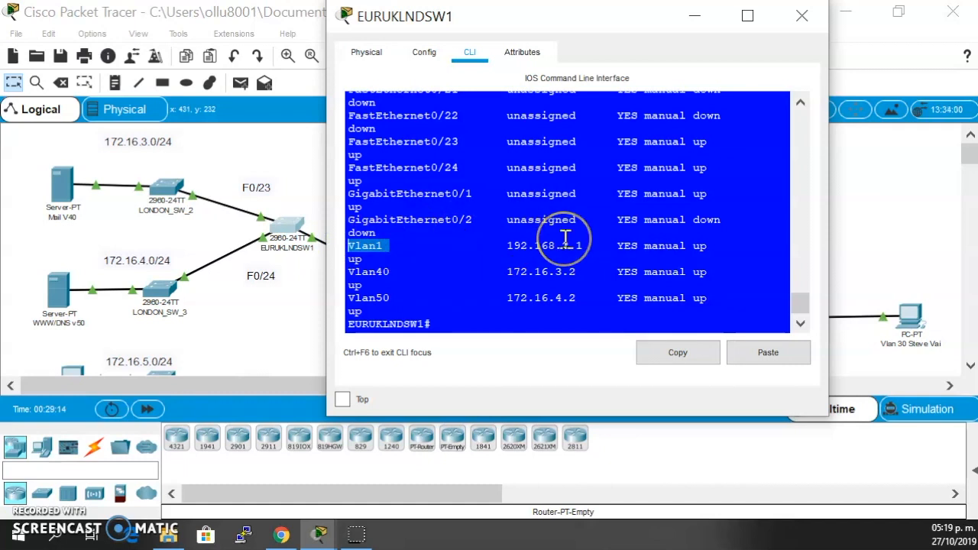
{"action": "left_click", "coordinate": [801, 15]}
- Open the LONDON_SW_2 console and enter privileged mode with the enable password
{"action": "scroll", "coordinate": [548, 230], "scroll_direction": "down", "scroll_amount": 1}
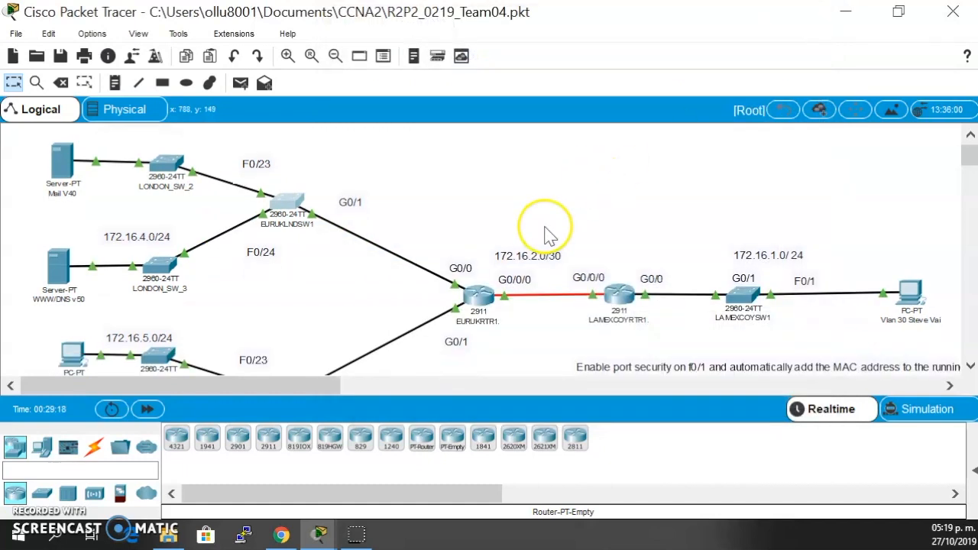
{"action": "left_click", "coordinate": [164, 162]}
{"action": "key", "text": "Return"}
{"action": "key", "text": "Return"}
{"action": "key", "text": "Return"}
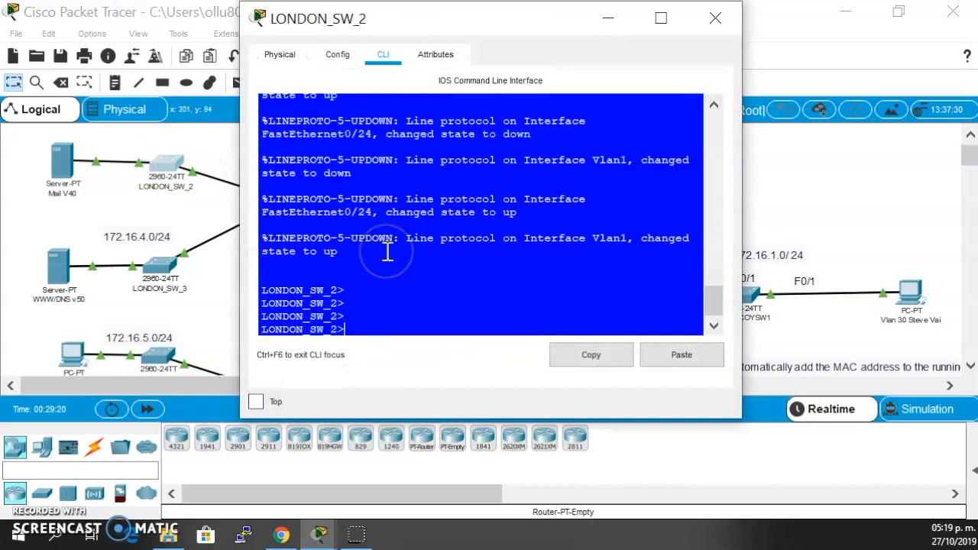
{"action": "key", "text": "Return"}
{"action": "key", "text": "Return"}
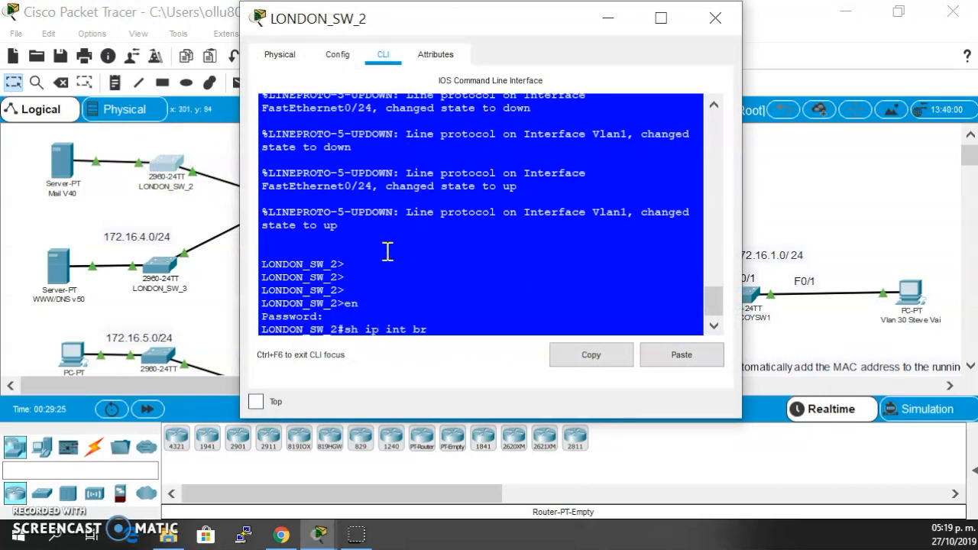
- Run sh ip int br on LONDON_SW_2, examine its VLAN interface addresses against the topology, and close the switch window
{"action": "type", "text": "sh ip int br"}
{"action": "key", "text": "Return"}
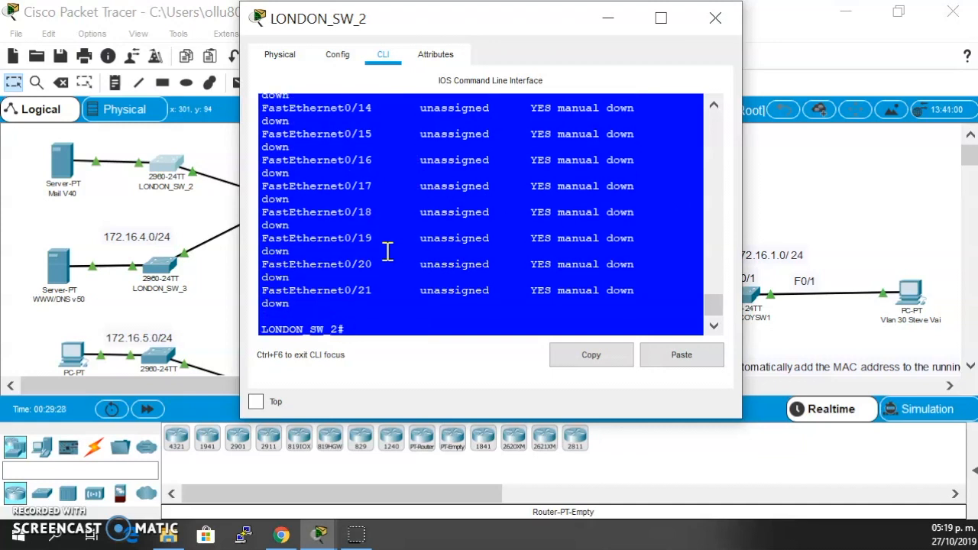
{"action": "key", "text": "Return"}
{"action": "key", "text": "q"}
{"action": "key", "text": "Return"}
{"action": "key", "text": "space"}
{"action": "left_click", "coordinate": [339, 267]}
{"action": "left_click", "coordinate": [449, 275]}
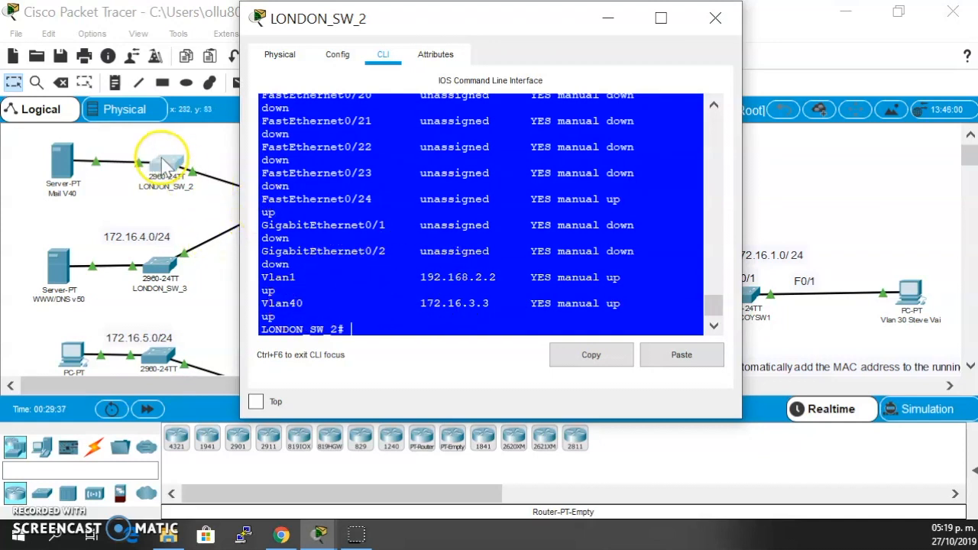
{"action": "scroll", "coordinate": [174, 194], "scroll_direction": "up", "scroll_amount": 1}
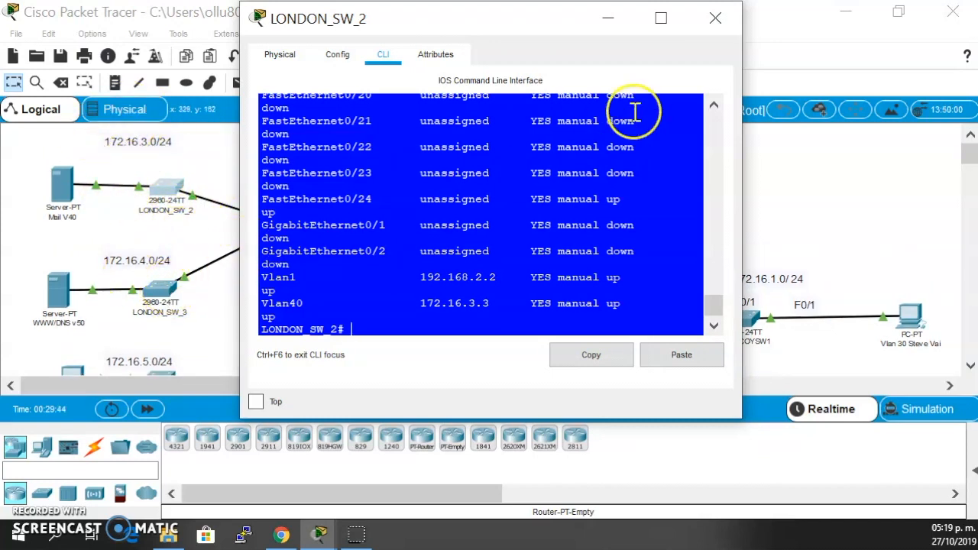
{"action": "left_click", "coordinate": [715, 23]}
- Open the LONDON_SW_3 switch's command line and enter privileged mode with the enable password
{"action": "left_click", "coordinate": [141, 314]}
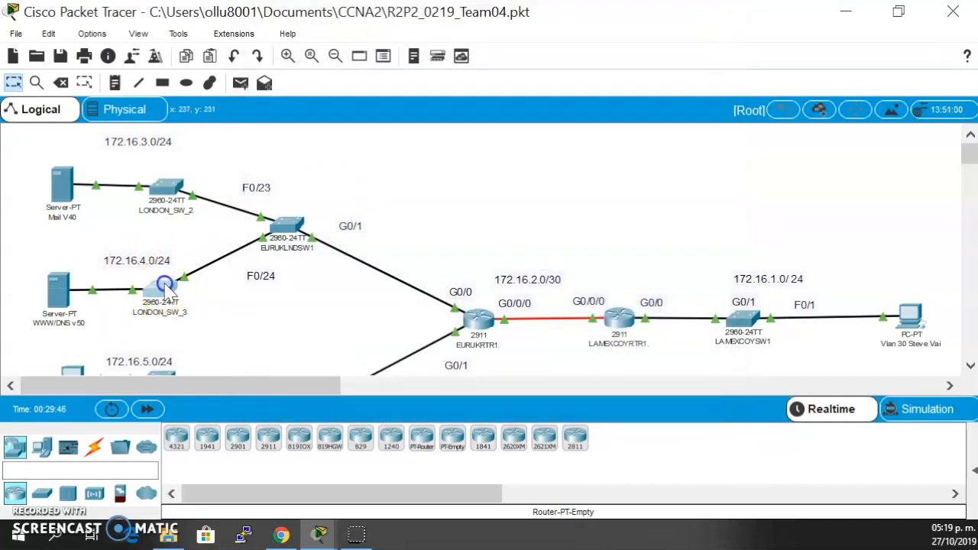
{"action": "left_click", "coordinate": [374, 54]}
{"action": "type", "text": "en"}
{"action": "key", "text": "Return"}
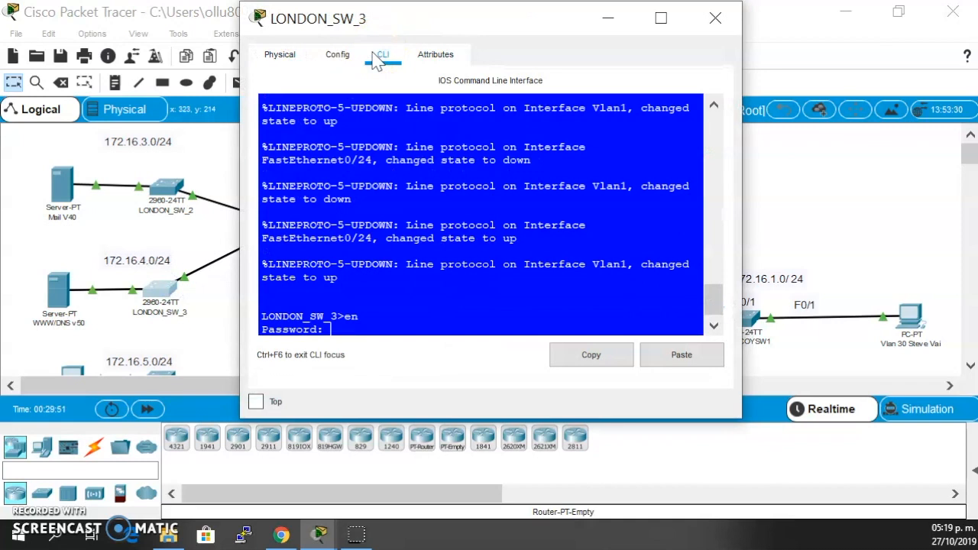
{"action": "key", "text": "Return"}
{"action": "key", "text": "Return"}
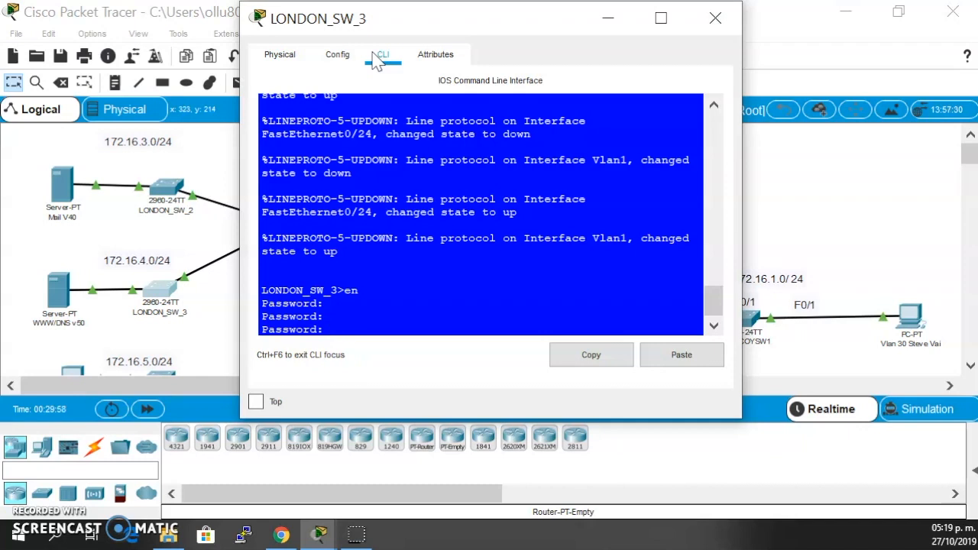
{"action": "key", "text": "Return"}
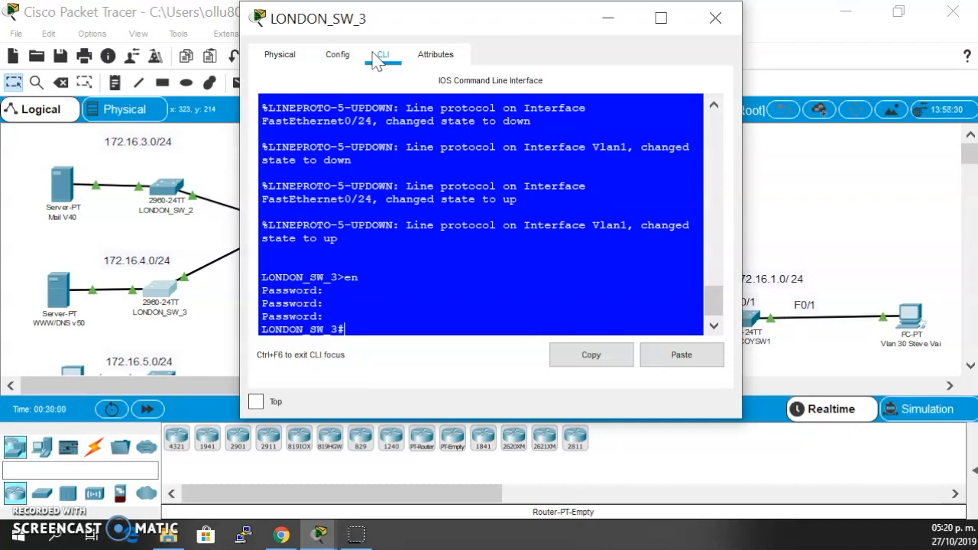
- Display the brief IP interface summary of LONDON_SW_3, check its VLAN addresses, and close the switch window
{"action": "type", "text": "sh ip int b"}
{"action": "key", "text": "Return"}
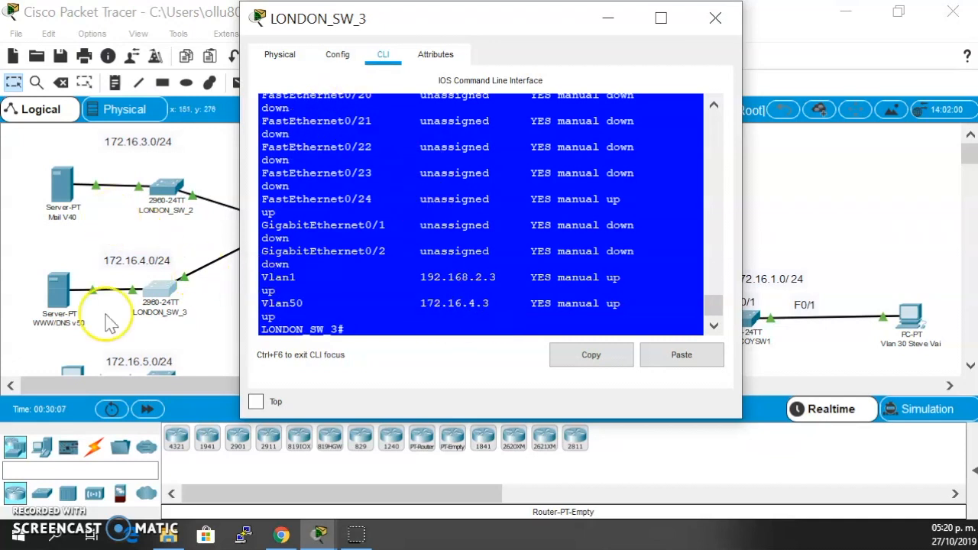
{"action": "left_click", "coordinate": [715, 18]}
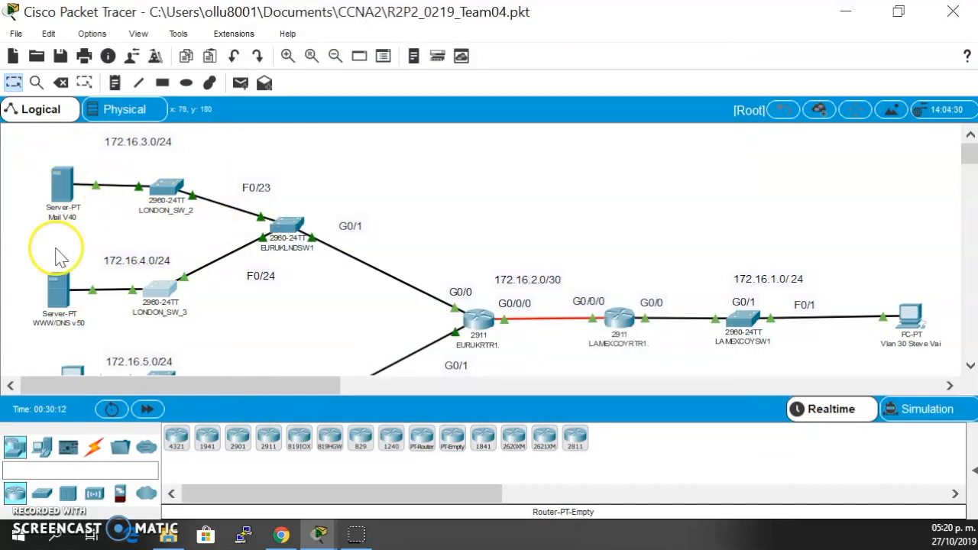
- Inspect the VLAN 30 PC's global settings and IP configuration, and close its window
{"action": "scroll", "coordinate": [49, 285], "scroll_direction": "down", "scroll_amount": 3}
{"action": "scroll", "coordinate": [49, 284], "scroll_direction": "down", "scroll_amount": 1}
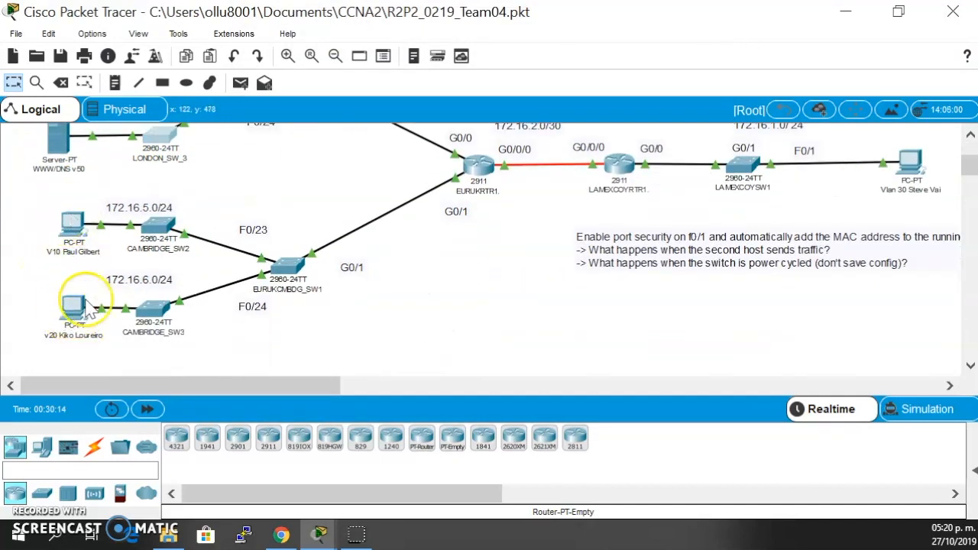
{"action": "scroll", "coordinate": [444, 254], "scroll_direction": "up", "scroll_amount": 1}
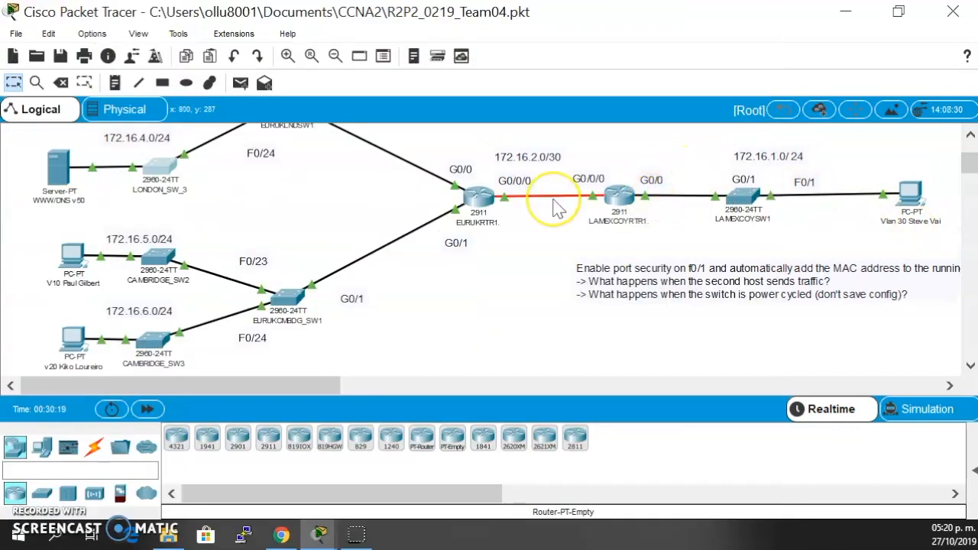
{"action": "scroll", "coordinate": [555, 206], "scroll_direction": "up", "scroll_amount": 2}
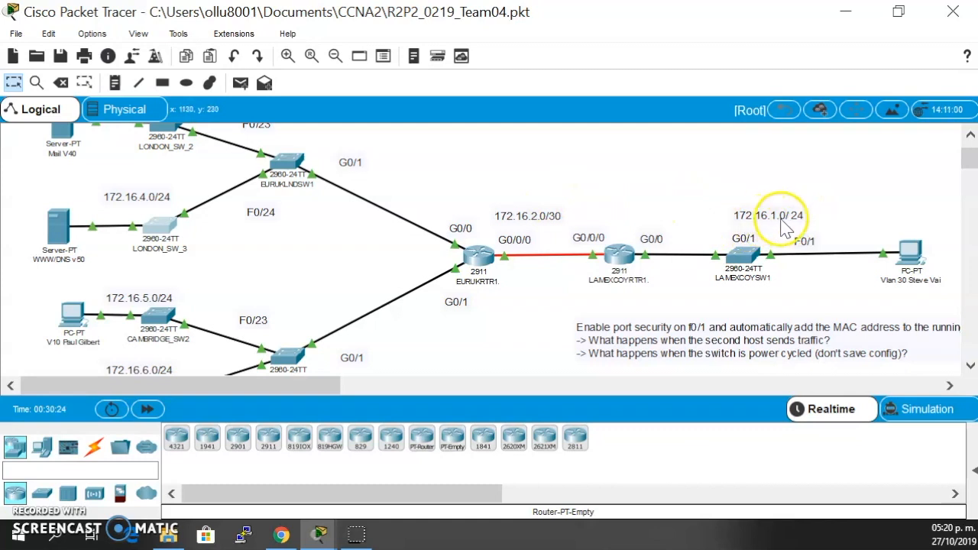
{"action": "left_click", "coordinate": [909, 253]}
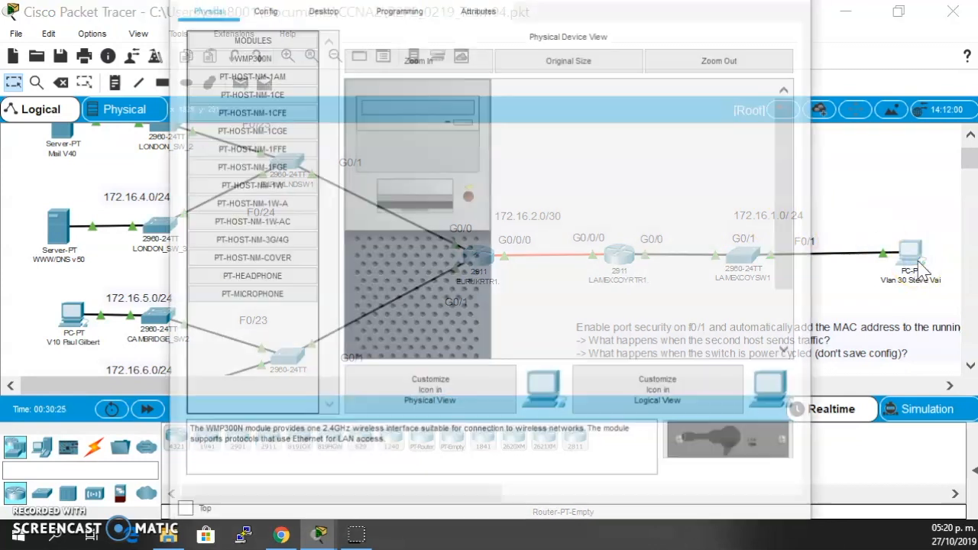
{"action": "left_click", "coordinate": [262, 8]}
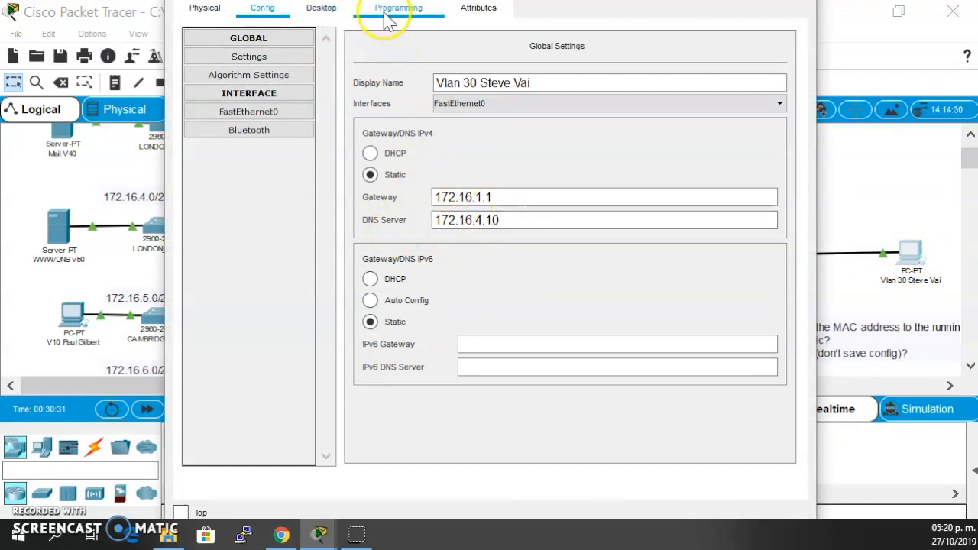
{"action": "left_click", "coordinate": [322, 9]}
{"action": "left_click", "coordinate": [256, 69]}
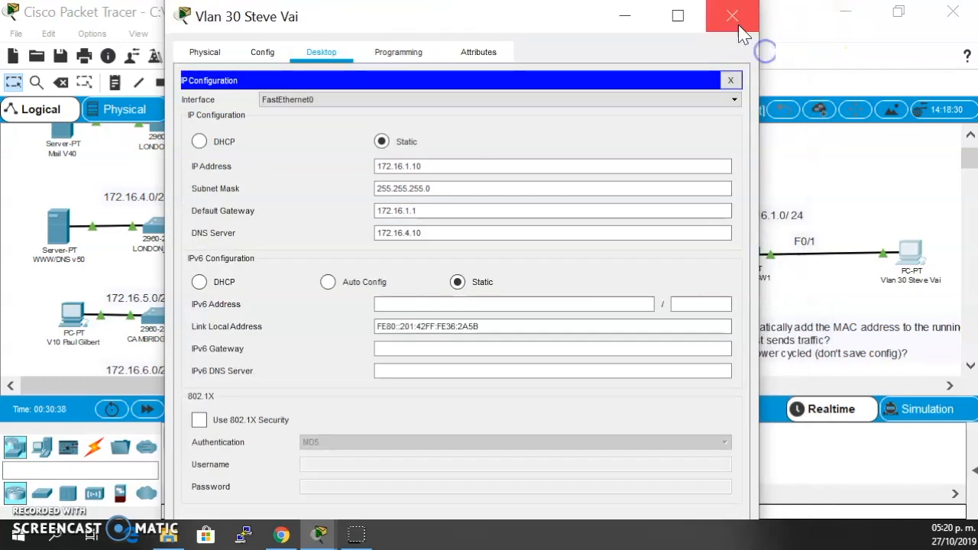
{"action": "left_click", "coordinate": [735, 15]}
- Open the IP configuration of the WWW/DNS v50 server and narrow its window to uncover more of the topology
{"action": "left_click", "coordinate": [911, 252]}
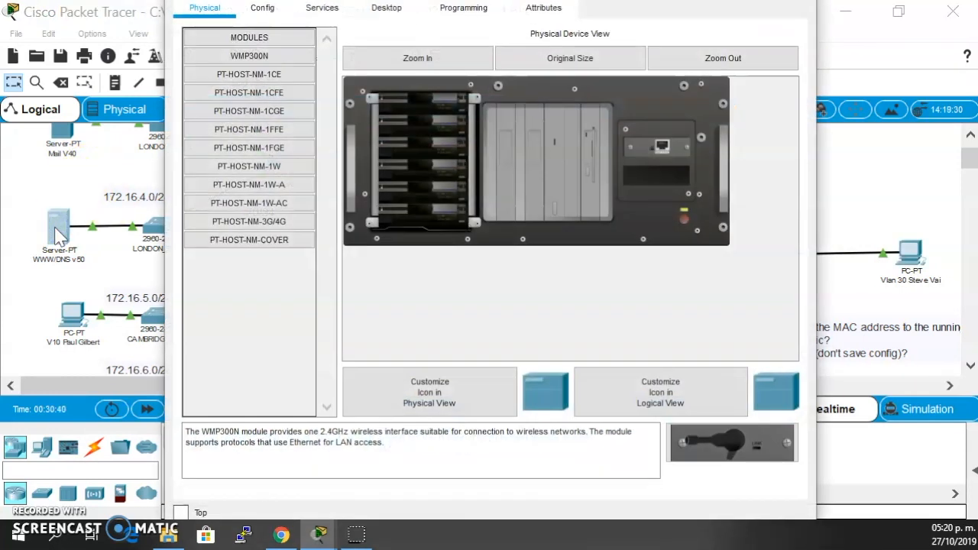
{"action": "left_click", "coordinate": [386, 7]}
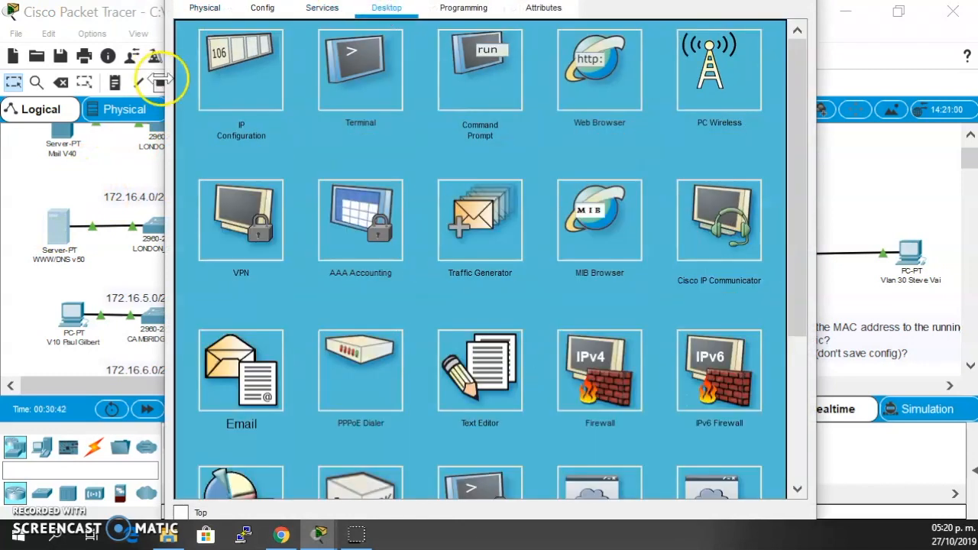
{"action": "left_click", "coordinate": [233, 73]}
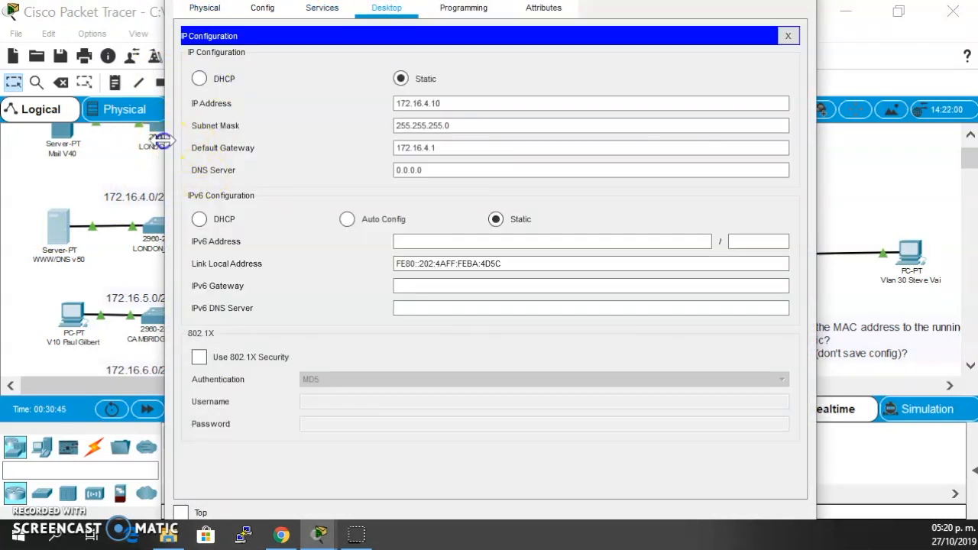
{"action": "left_click_drag", "start_coordinate": [162, 141], "coordinate": [208, 132]}
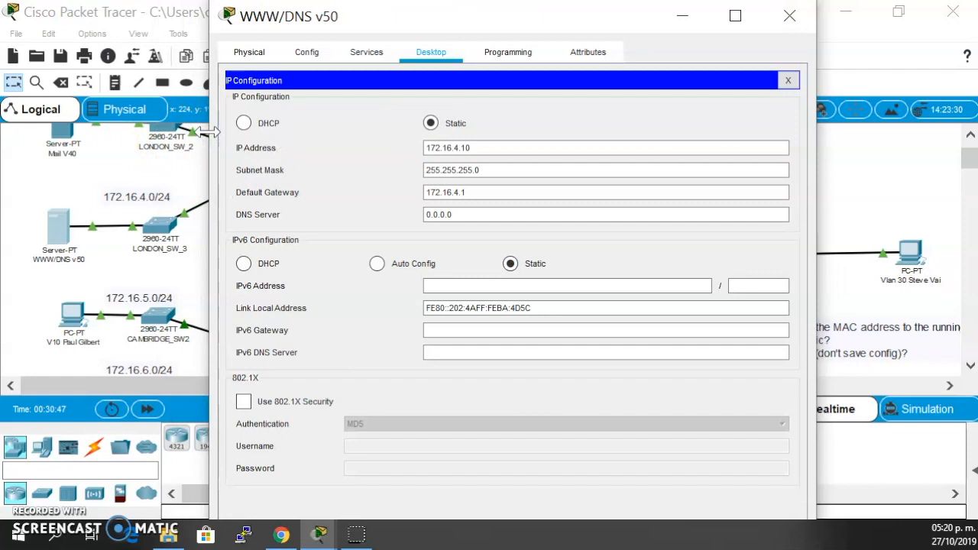
- Check the static IP address of the WWW/DNS v50 server and close its window
{"action": "left_click", "coordinate": [443, 149]}
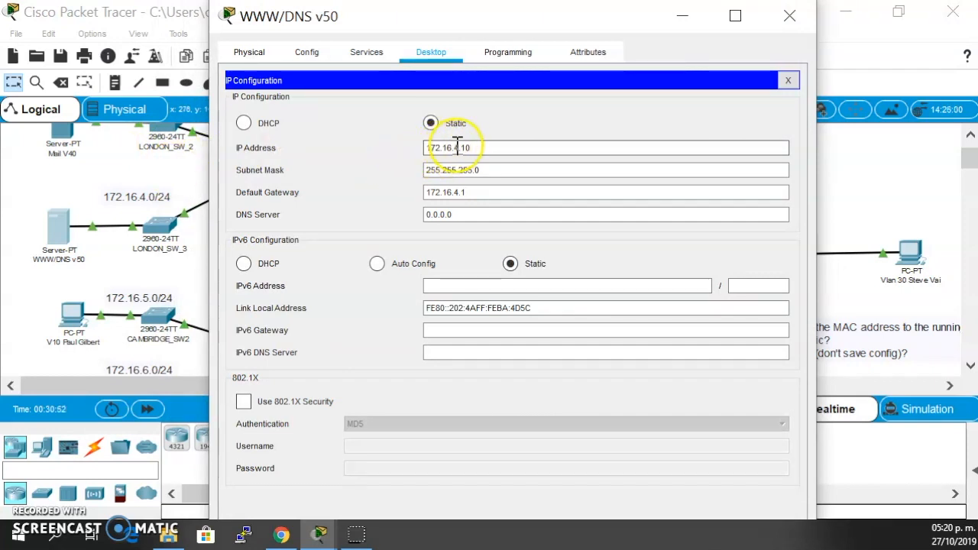
{"action": "left_click", "coordinate": [795, 16]}
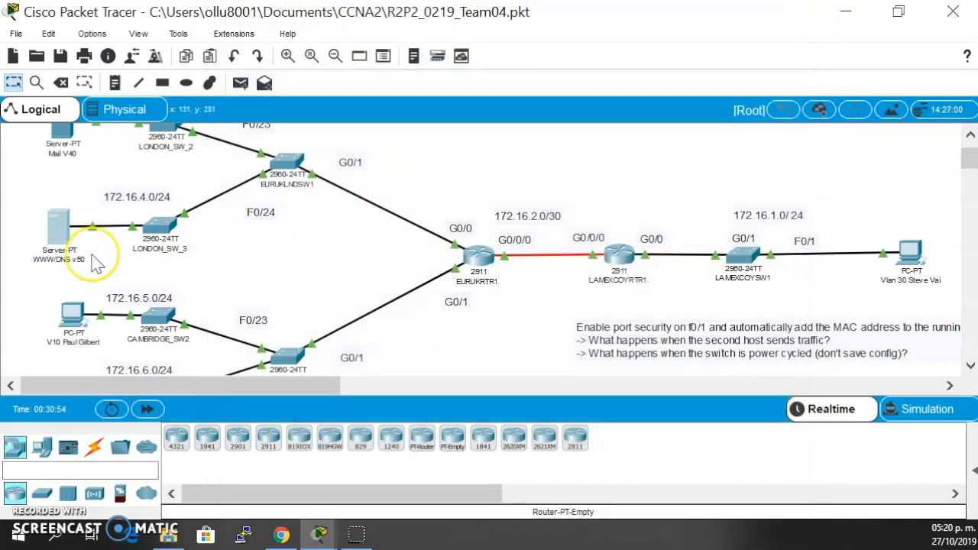
- Examine the London and Cambridge branches of the topology, including their switches, subnets and links to EURUKRTR1
{"action": "scroll", "coordinate": [95, 262], "scroll_direction": "down", "scroll_amount": 1}
{"action": "scroll", "coordinate": [97, 336], "scroll_direction": "up", "scroll_amount": 3}
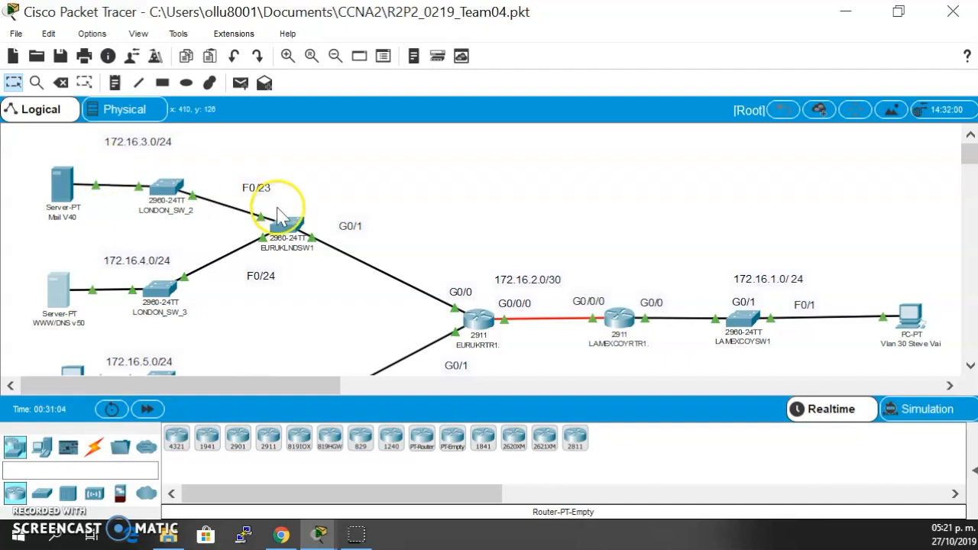
{"action": "scroll", "coordinate": [495, 298], "scroll_direction": "down", "scroll_amount": 3}
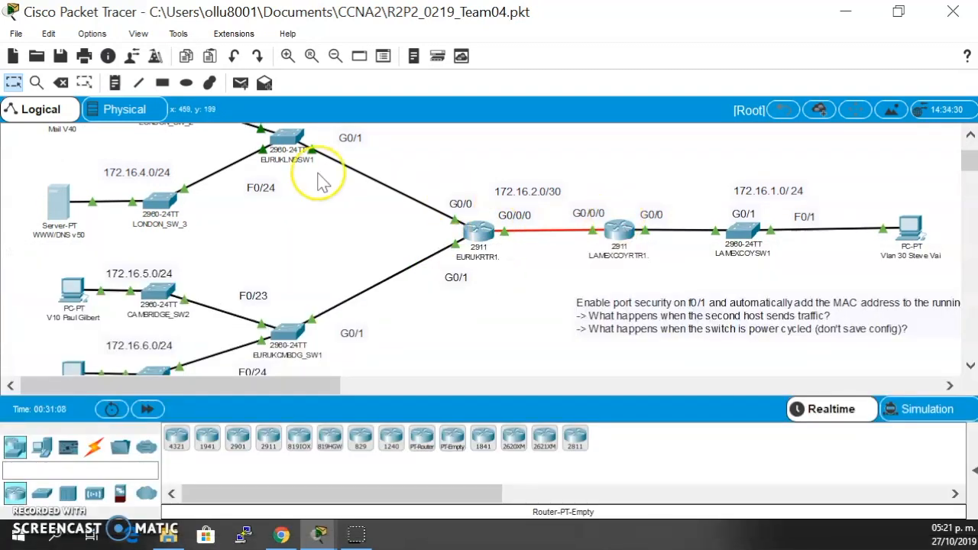
{"action": "scroll", "coordinate": [321, 176], "scroll_direction": "up", "scroll_amount": 3}
{"action": "scroll", "coordinate": [306, 214], "scroll_direction": "down", "scroll_amount": 3}
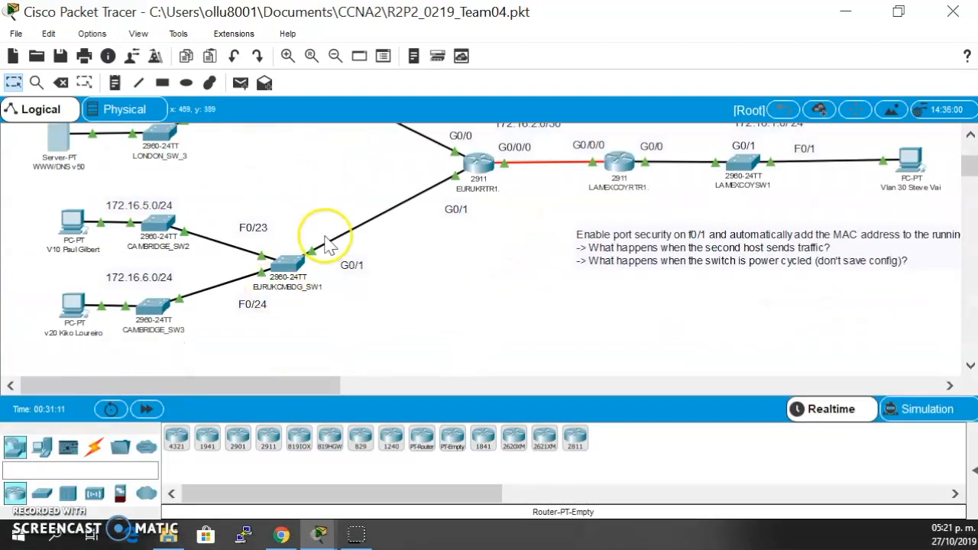
{"action": "scroll", "coordinate": [326, 237], "scroll_direction": "up", "scroll_amount": 3}
{"action": "scroll", "coordinate": [330, 244], "scroll_direction": "down", "scroll_amount": 1}
{"action": "scroll", "coordinate": [324, 237], "scroll_direction": "down", "scroll_amount": 1}
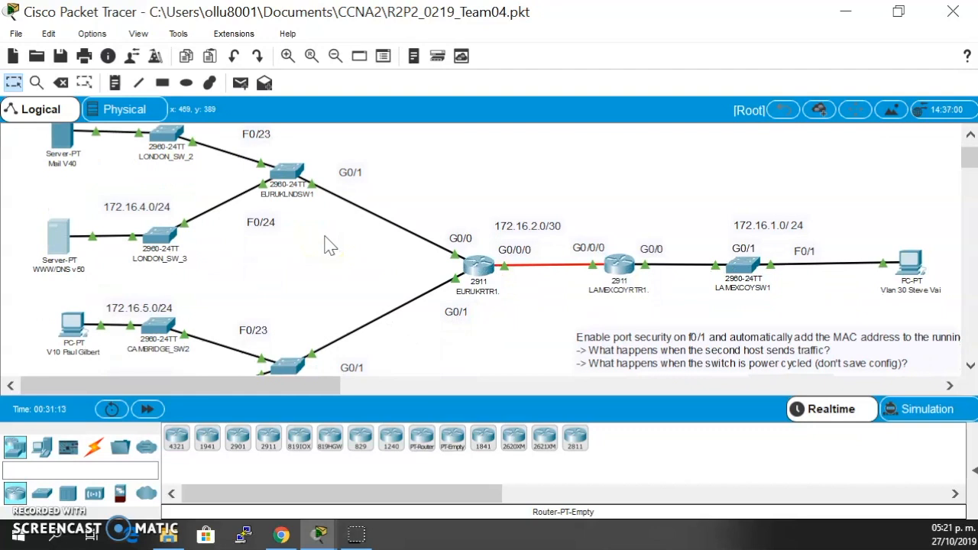
- Open the LAMEXCOYRTR1 router's command line and enter privileged mode with the enable password
{"action": "left_click", "coordinate": [617, 261]}
{"action": "left_click", "coordinate": [560, 276]}
{"action": "left_click", "coordinate": [611, 246]}
{"action": "left_click", "coordinate": [540, 294]}
{"action": "left_click", "coordinate": [483, 316]}
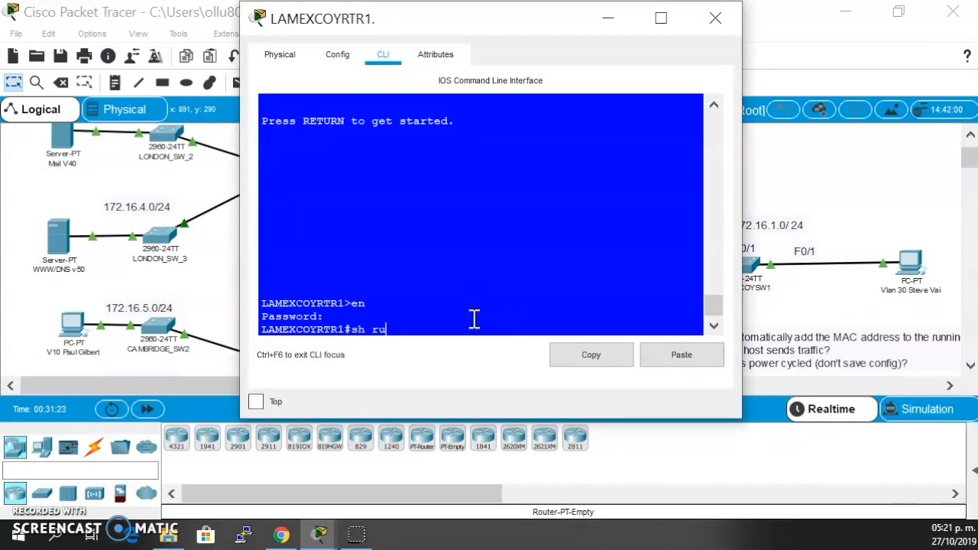
- Display LAMEXCOYRTR1's running configuration and page through to the VTY line settings at its end
{"action": "type", "text": "n"}
{"action": "key", "text": "Return"}
{"action": "key", "text": "space"}
{"action": "key", "text": "space"}
{"action": "left_click", "coordinate": [317, 197]}
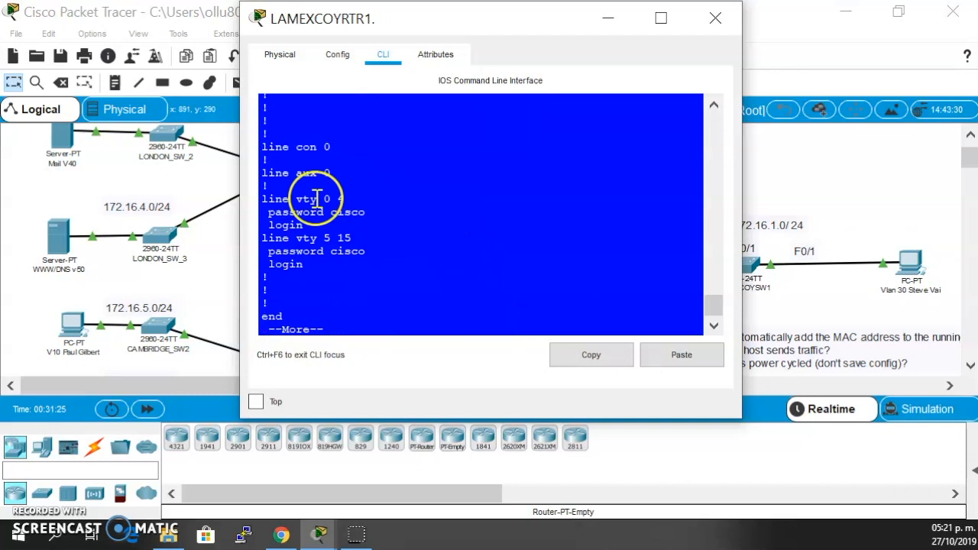
{"action": "key", "text": "space"}
- Enter global configuration on LAMEXCOYRTR1, select line vty 0 15, and return to privileged mode with end
{"action": "type", "text": "c"}
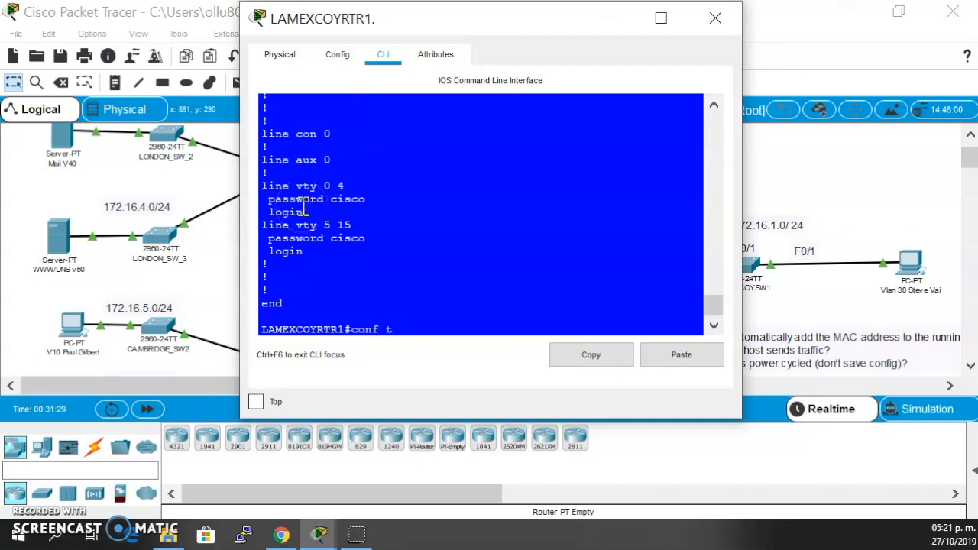
{"action": "type", "text": "onf t"}
{"action": "key", "text": "Return"}
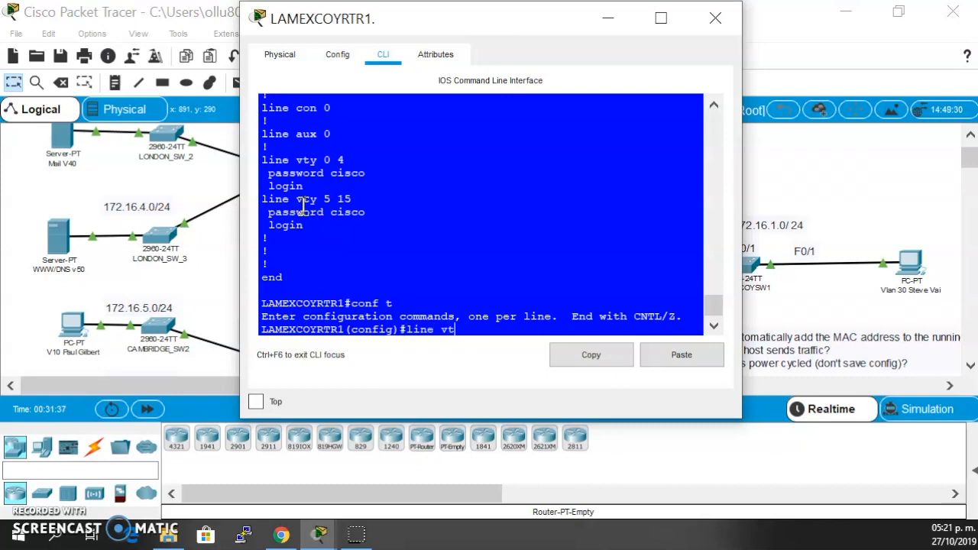
{"action": "type", "text": "line vt"}
{"action": "key", "text": "Tab"}
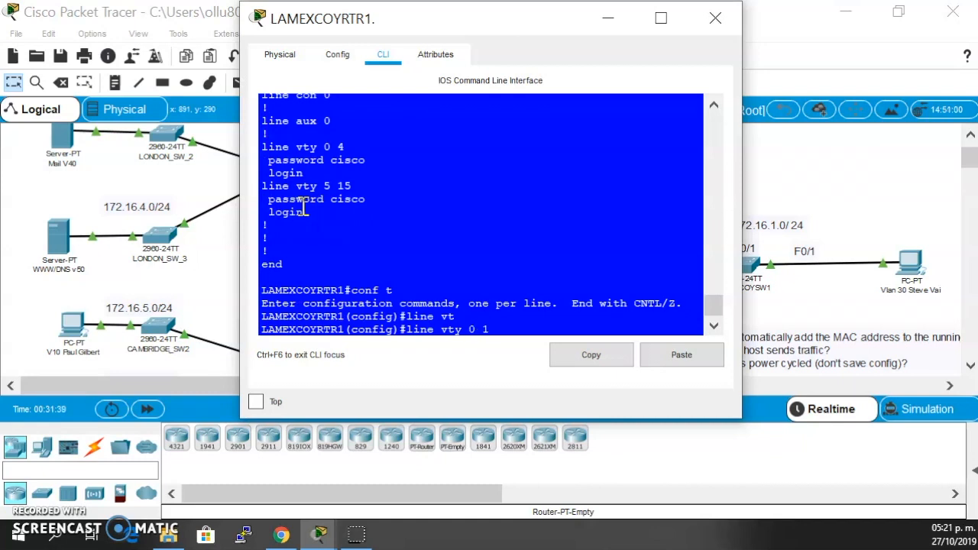
{"action": "key", "text": "Return"}
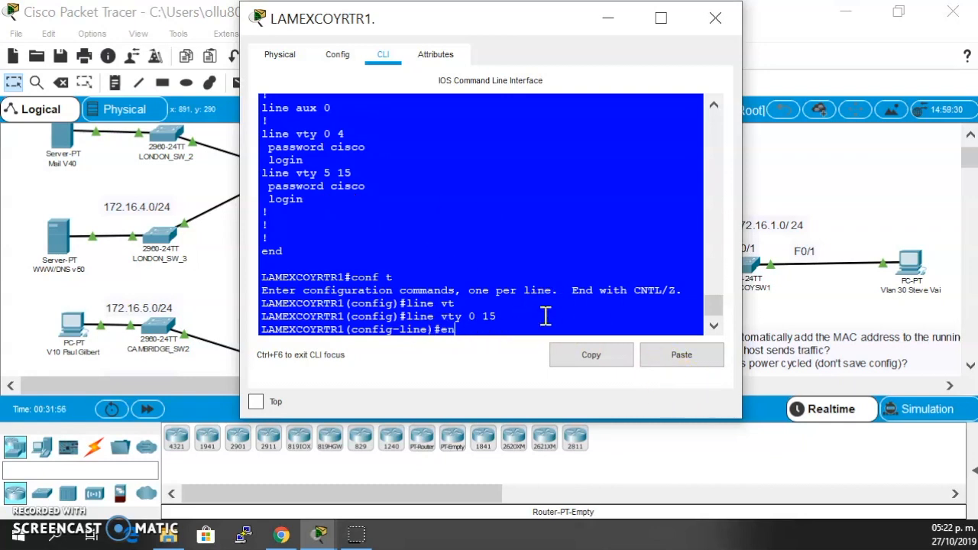
{"action": "type", "text": "d"}
{"action": "key", "text": "Return"}
- Review the password and login entries of the VTY lines in LAMEXCOYRTR1's output, and close the router window
{"action": "scroll", "coordinate": [569, 263], "scroll_direction": "up", "scroll_amount": 4}
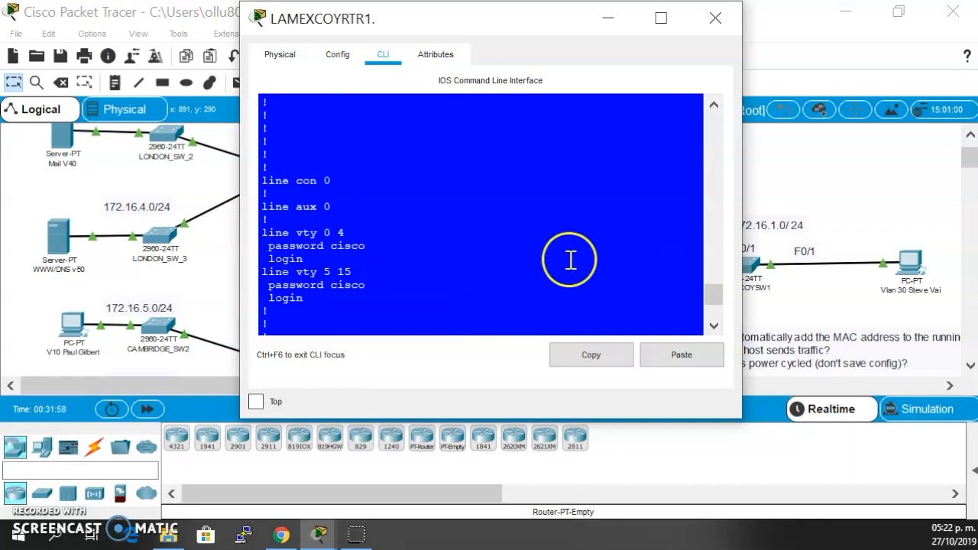
{"action": "left_click_drag", "start_coordinate": [269, 261], "coordinate": [372, 269]}
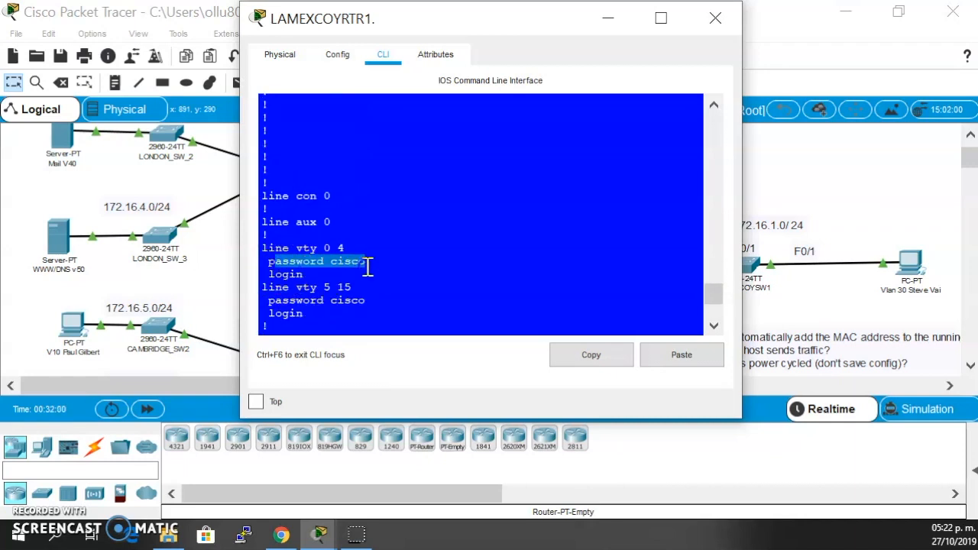
{"action": "left_click_drag", "start_coordinate": [262, 286], "coordinate": [371, 283]}
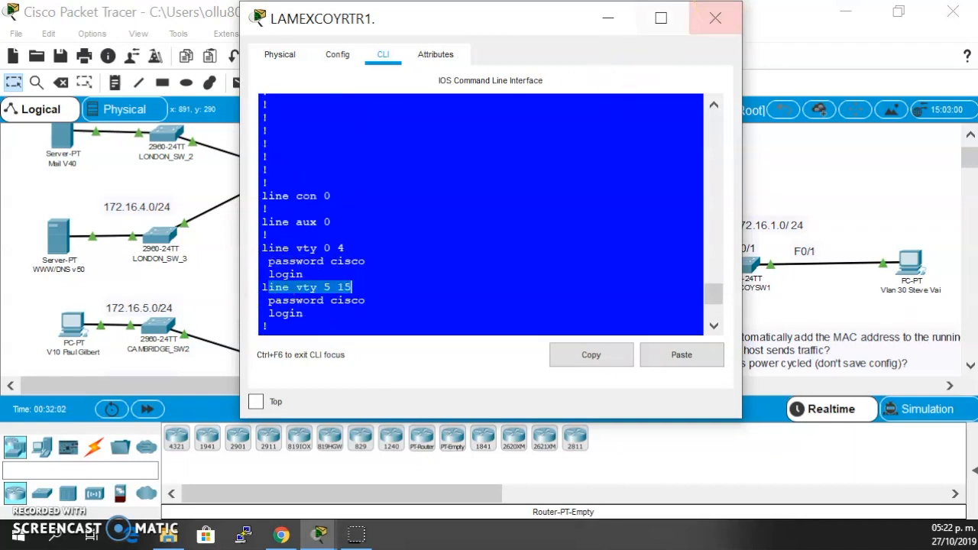
{"action": "left_click", "coordinate": [715, 18]}
- Open the Telnet / SSH Client on the VLAN 30 PC and reposition its resized window over the topology
{"action": "left_click", "coordinate": [911, 264]}
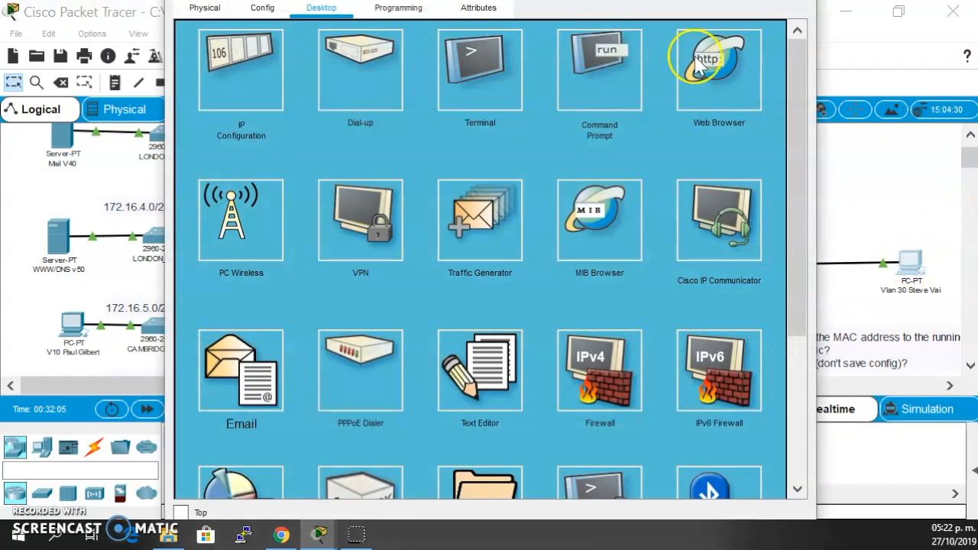
{"action": "left_click_drag", "start_coordinate": [732, 26], "coordinate": [688, 24]}
{"action": "left_click_drag", "start_coordinate": [467, 20], "coordinate": [659, 20]}
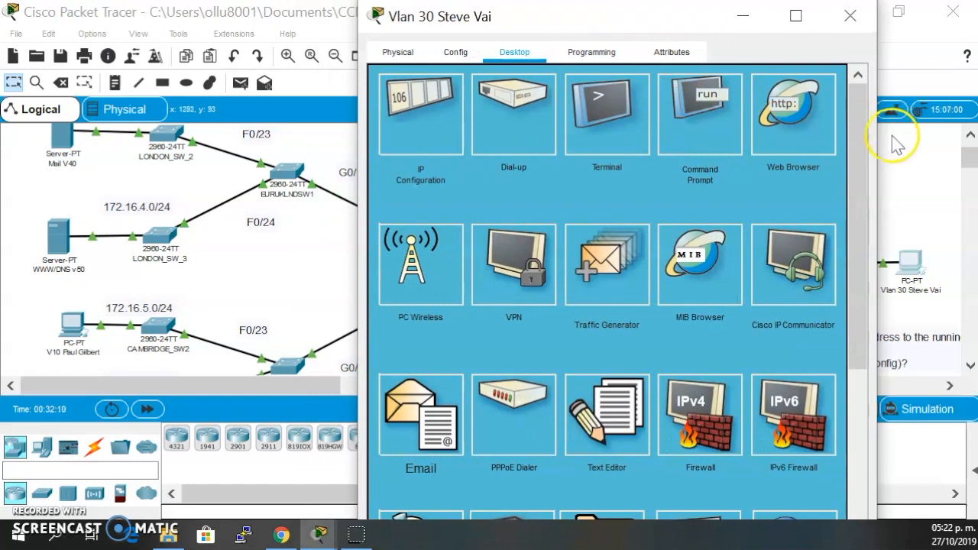
{"action": "left_click_drag", "start_coordinate": [877, 136], "coordinate": [838, 136]}
{"action": "scroll", "coordinate": [661, 153], "scroll_direction": "down", "scroll_amount": 3}
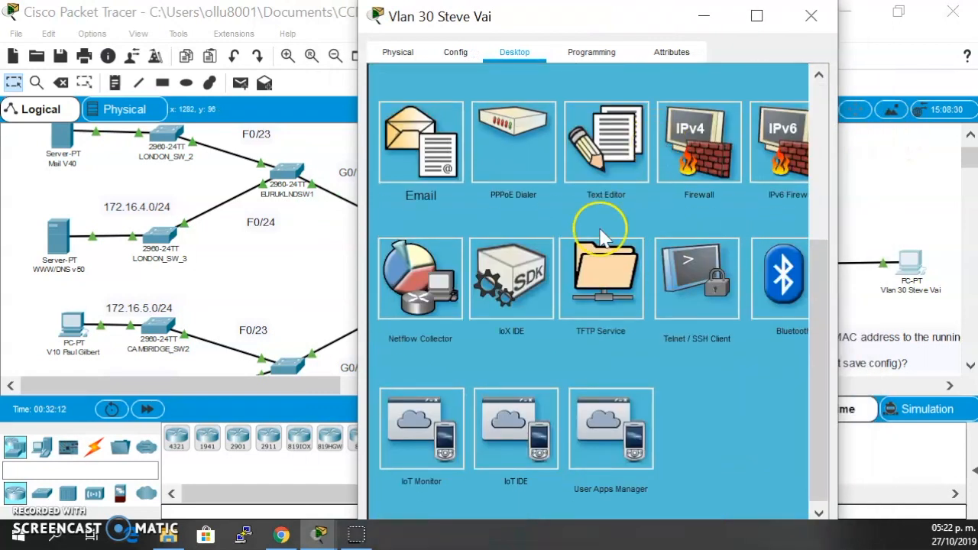
{"action": "left_click", "coordinate": [701, 279]}
{"action": "left_click_drag", "start_coordinate": [669, 10], "coordinate": [690, 165]}
{"action": "left_click_drag", "start_coordinate": [625, 168], "coordinate": [707, 128]}
- Start a Telnet connection from the VLAN 30 PC to 172.16.1.1
{"action": "left_click", "coordinate": [787, 244]}
{"action": "left_click", "coordinate": [762, 266]}
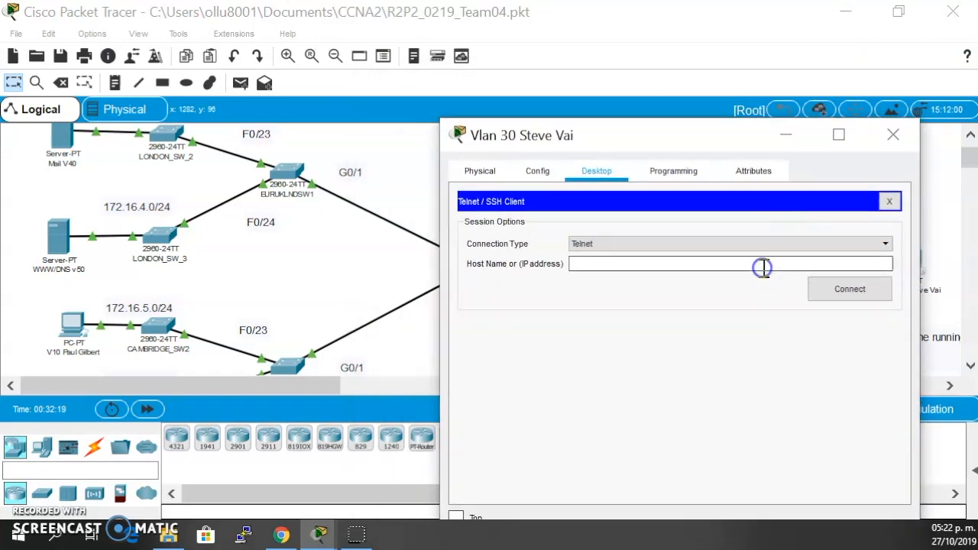
{"action": "left_click_drag", "start_coordinate": [668, 145], "coordinate": [337, 104]}
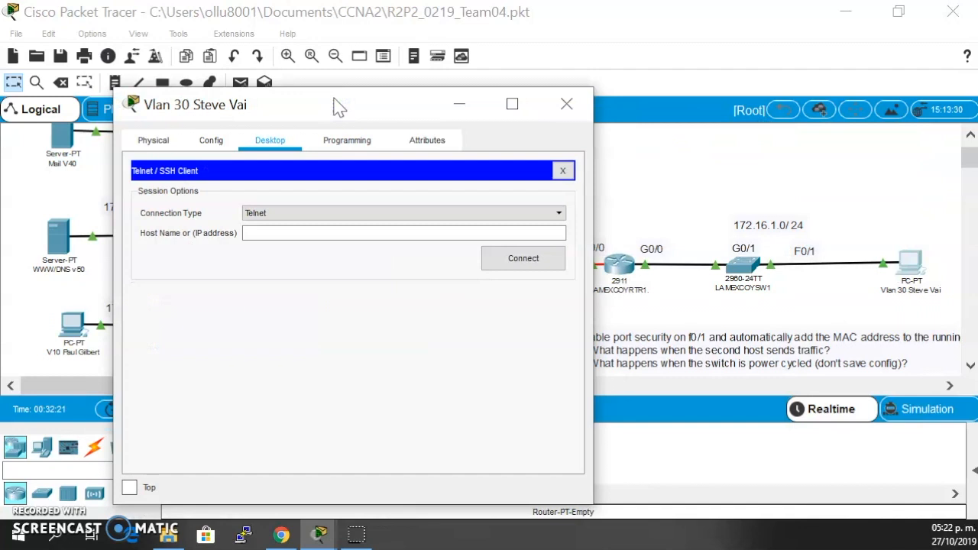
{"action": "left_click", "coordinate": [338, 234]}
{"action": "type", "text": "172.16.1.1"}
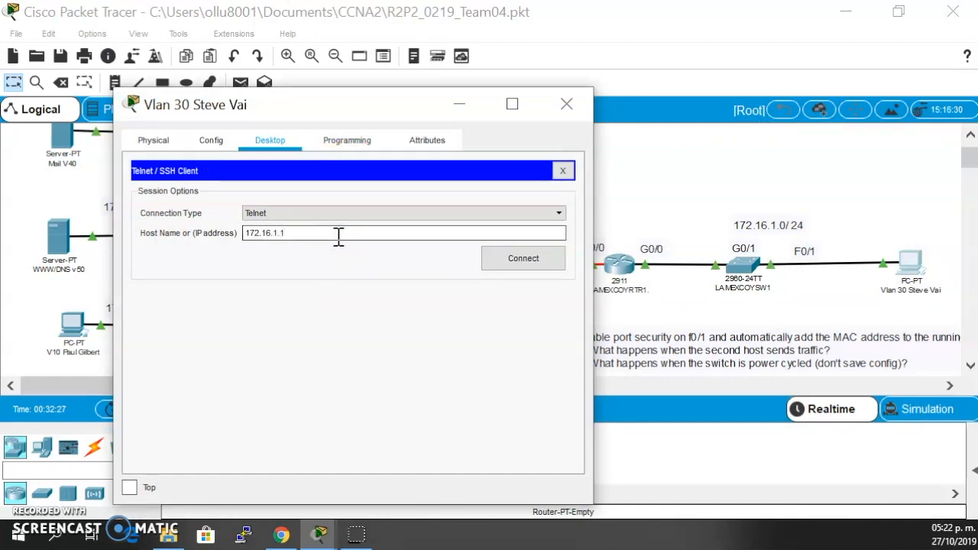
{"action": "left_click", "coordinate": [527, 257]}
{"action": "left_click", "coordinate": [460, 278]}
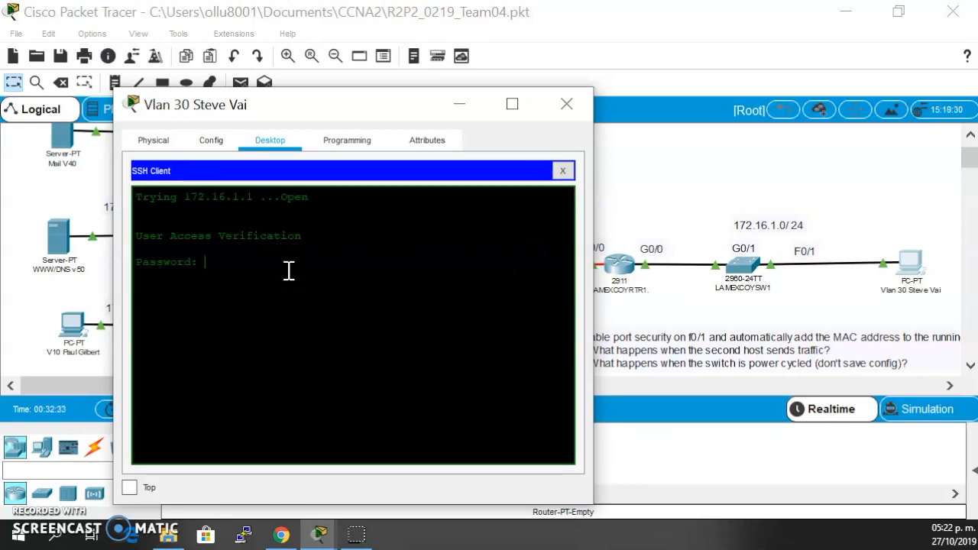
- Log in to LAMEXCOYRTR1 over Telnet with the VTY line password and enter privileged mode with the enable password
{"action": "left_click_drag", "start_coordinate": [288, 270], "coordinate": [209, 219]}
{"action": "left_click", "coordinate": [220, 257]}
{"action": "double_click", "coordinate": [220, 257]}
{"action": "left_click", "coordinate": [220, 256]}
{"action": "left_click_drag", "start_coordinate": [218, 269], "coordinate": [95, 283]}
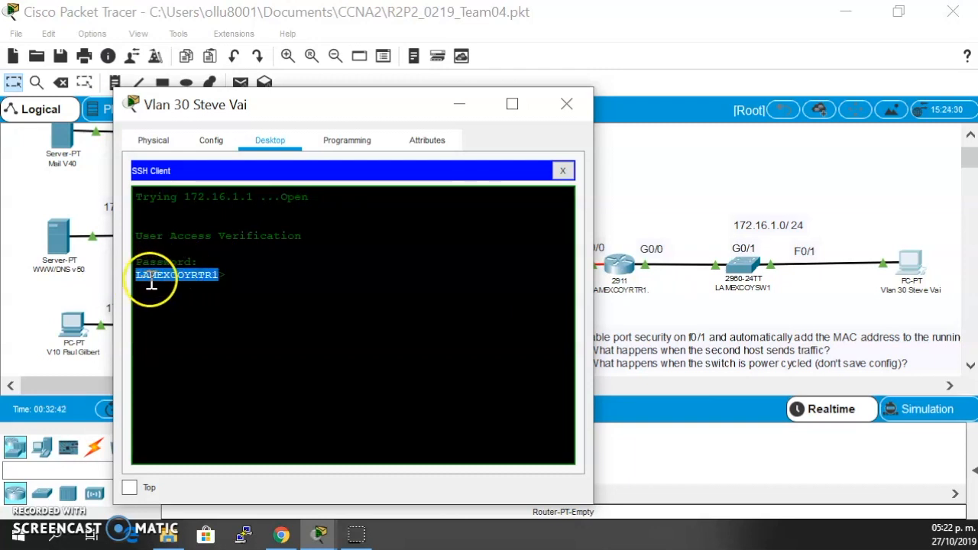
{"action": "left_click", "coordinate": [257, 276]}
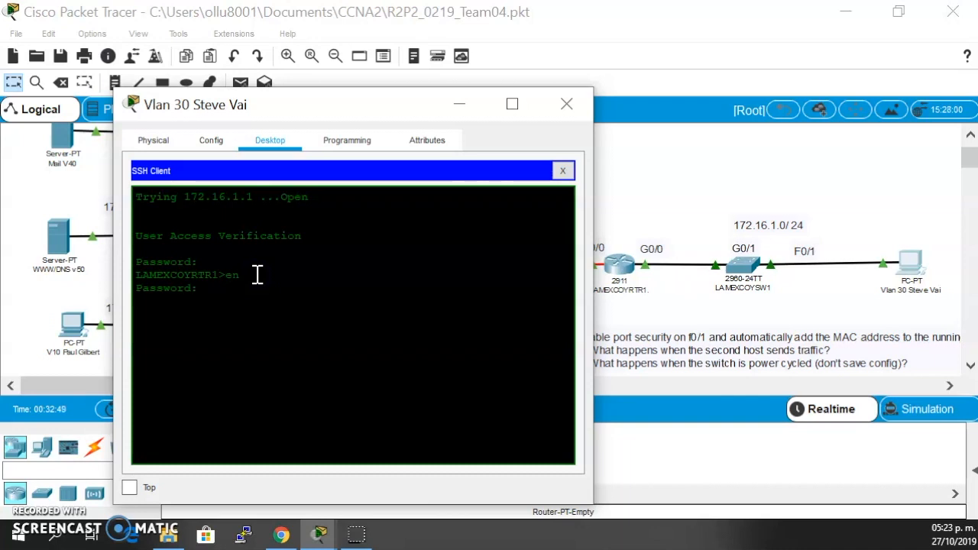
{"action": "key", "text": "Return"}
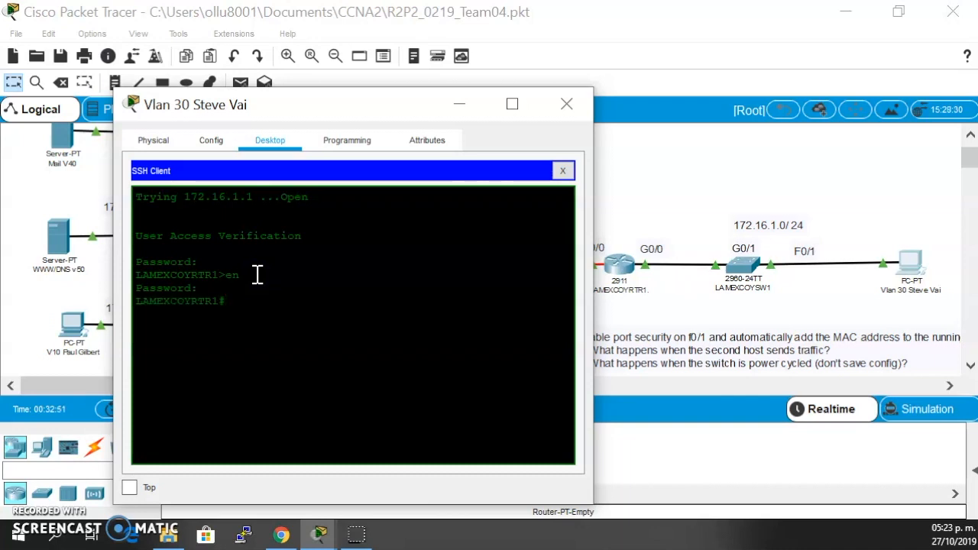
- Display the router's running configuration in the Telnet session and close the VLAN 30 PC window
{"action": "type", "text": "sh ru"}
{"action": "key", "text": "Return"}
{"action": "key", "text": "space"}
{"action": "left_click", "coordinate": [566, 105]}
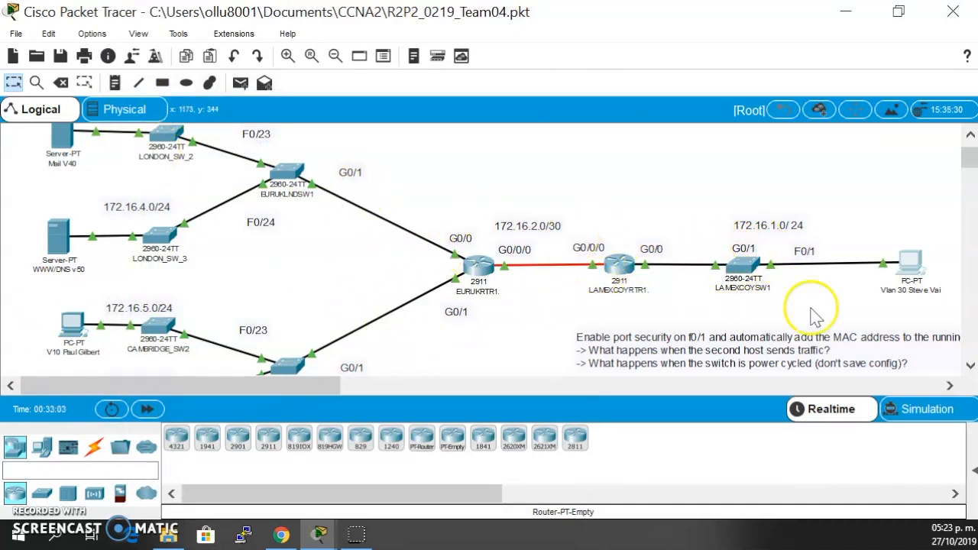
- Reopen the VLAN 30 PC's Telnet / SSH Client beside the London switches and set the connection type to Telnet
{"action": "scroll", "coordinate": [554, 253], "scroll_direction": "up", "scroll_amount": 1}
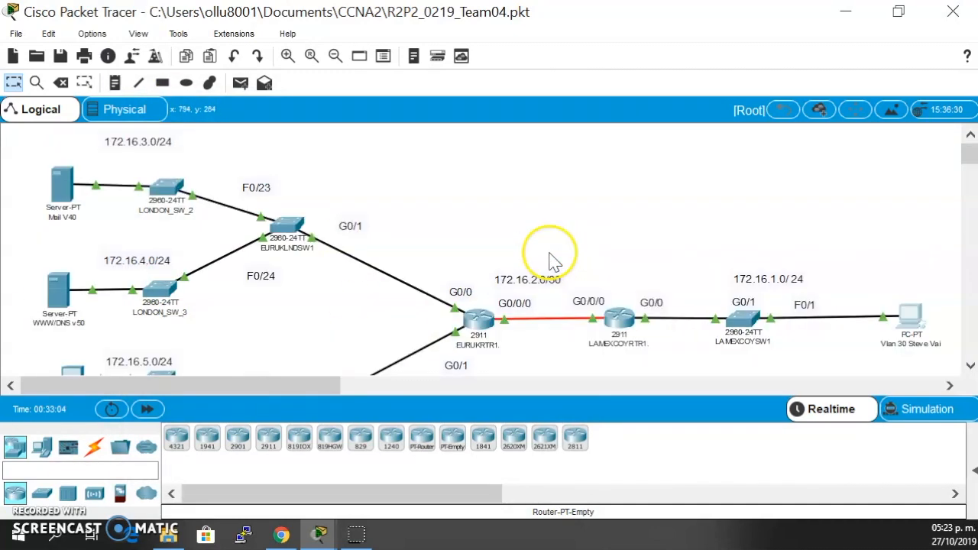
{"action": "left_click", "coordinate": [905, 315]}
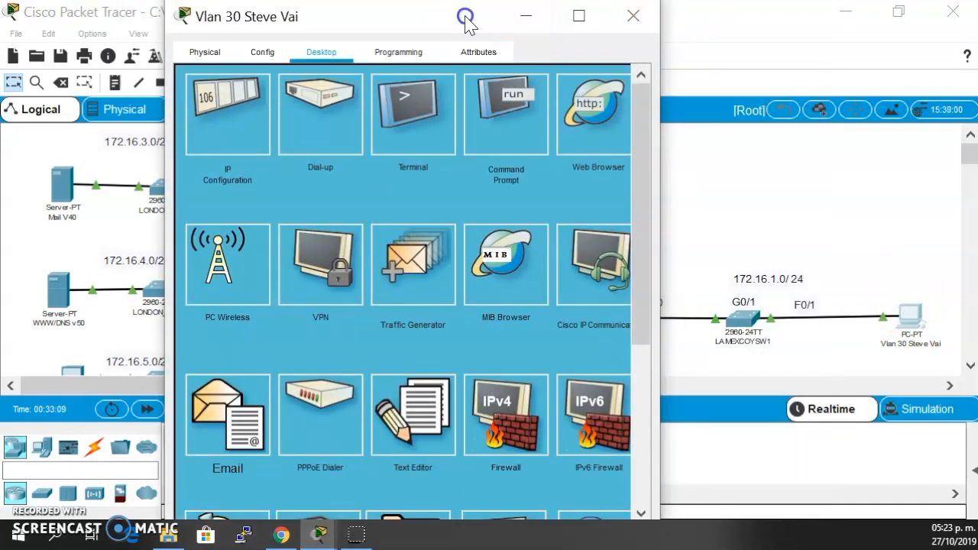
{"action": "left_click_drag", "start_coordinate": [465, 23], "coordinate": [786, 68]}
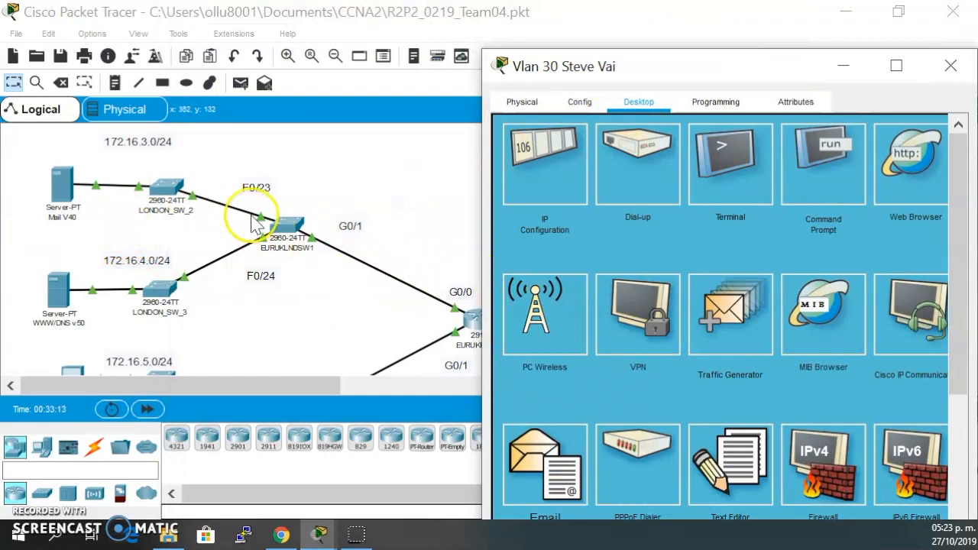
{"action": "scroll", "coordinate": [764, 219], "scroll_direction": "down", "scroll_amount": 3}
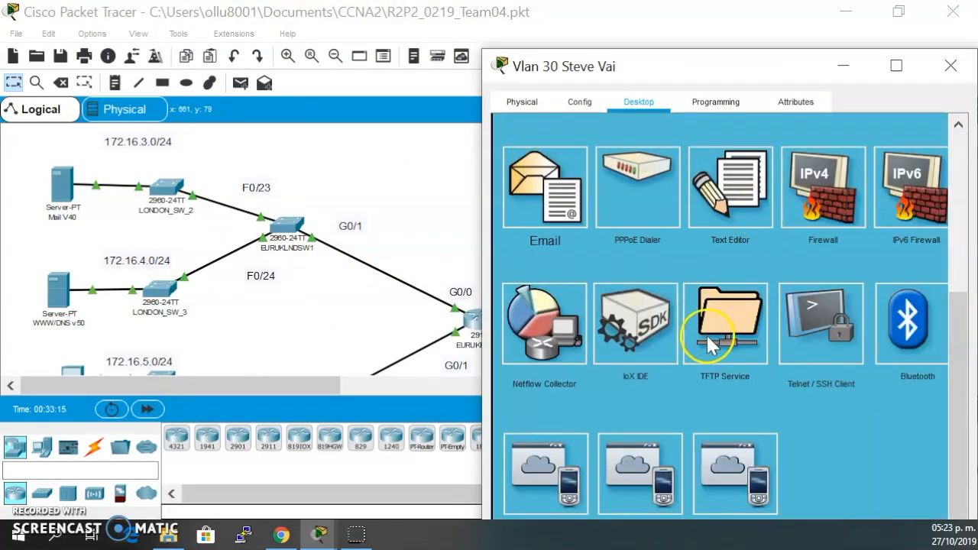
{"action": "left_click", "coordinate": [817, 329]}
{"action": "left_click", "coordinate": [754, 177]}
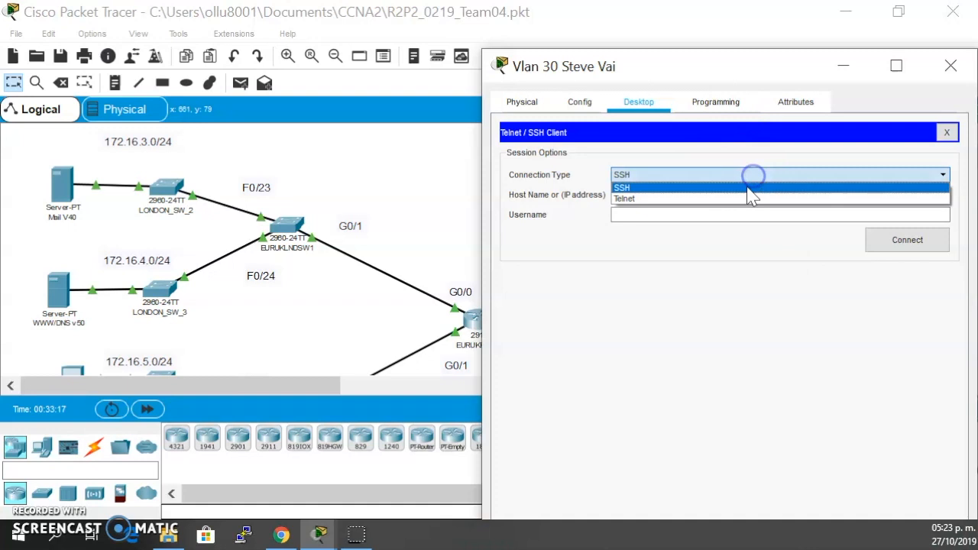
{"action": "left_click", "coordinate": [738, 197]}
{"action": "left_click", "coordinate": [721, 197]}
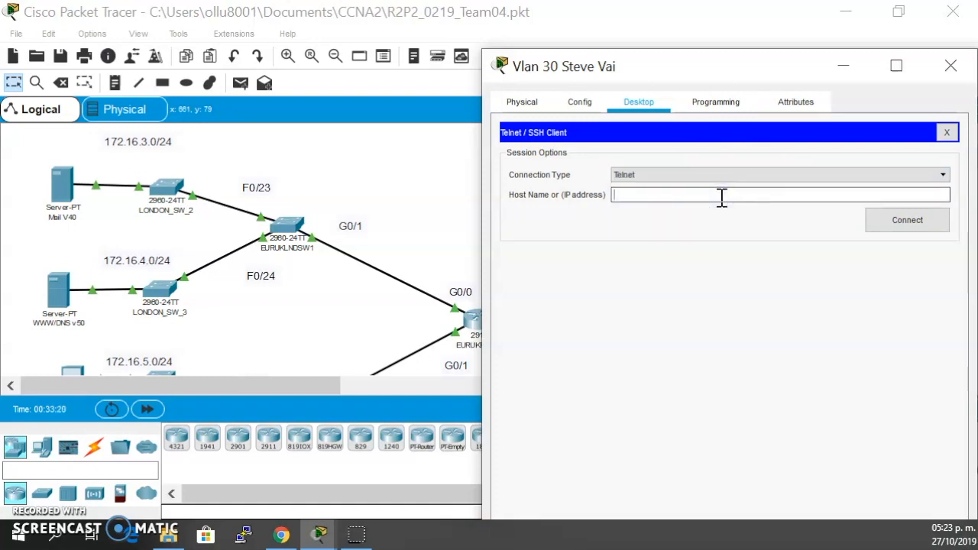
- Open LONDON_SW_2's command line and check the VLAN 1 address in its interface summary
{"action": "left_click", "coordinate": [405, 188]}
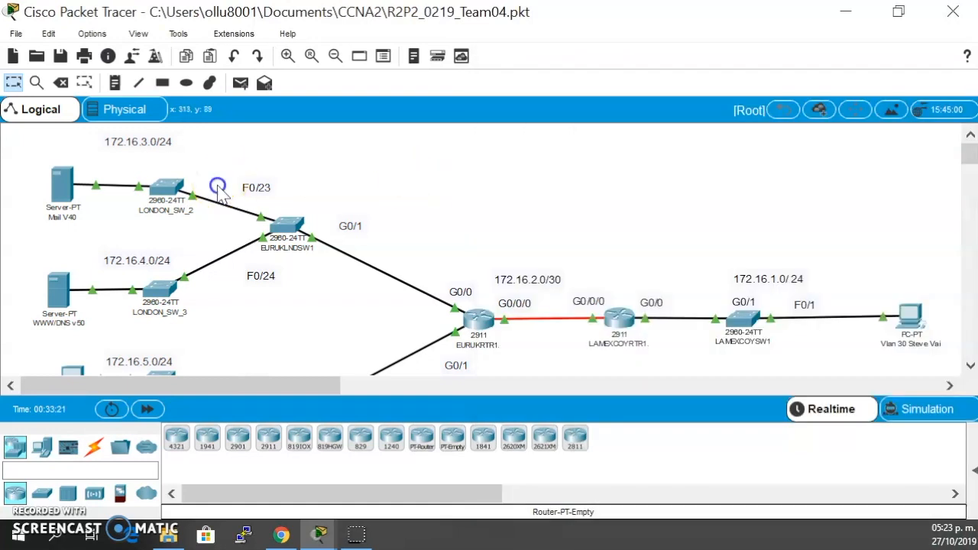
{"action": "left_click", "coordinate": [166, 190]}
{"action": "scroll", "coordinate": [485, 211], "scroll_direction": "down", "scroll_amount": 2}
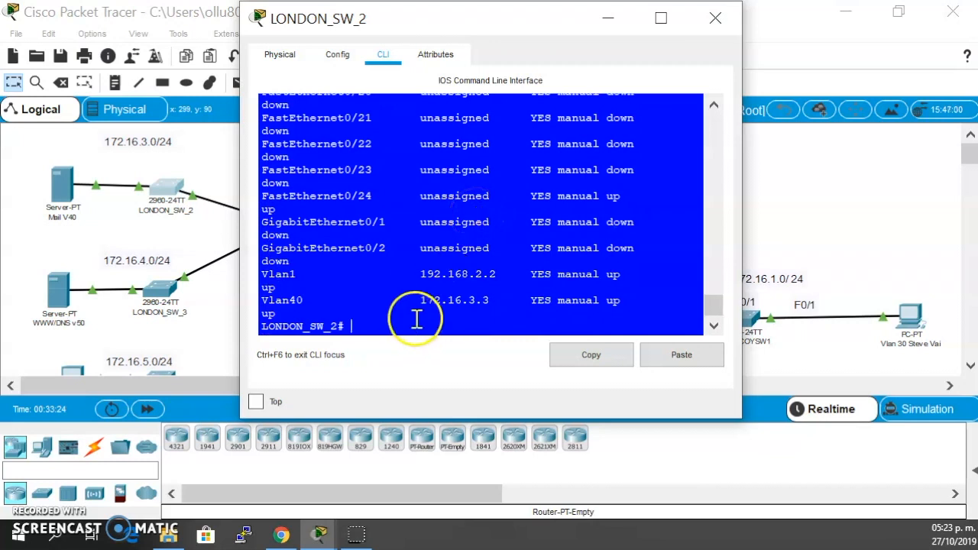
{"action": "left_click_drag", "start_coordinate": [419, 274], "coordinate": [505, 277]}
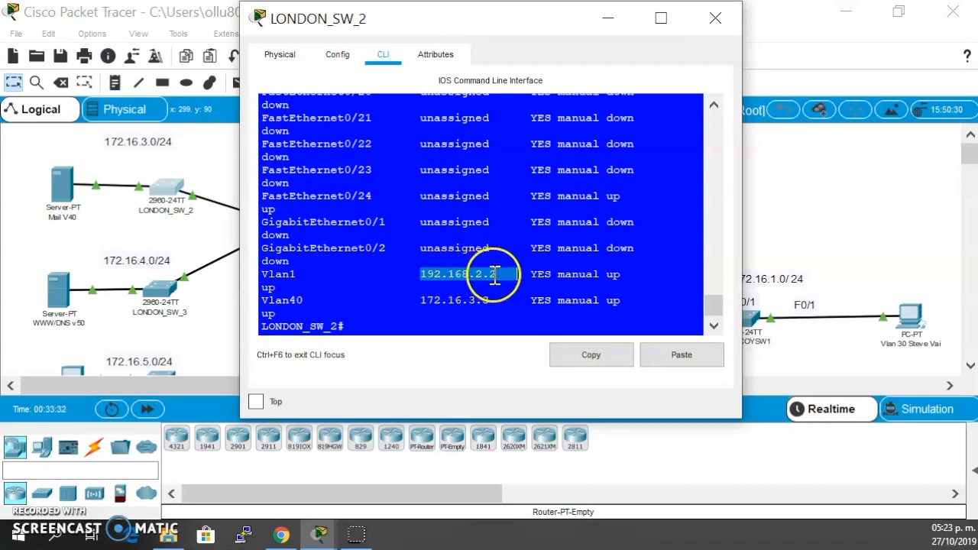
- Highlight the VLAN 1 entry and its address in LONDON_SW_2's interface summary and close the switch window
{"action": "left_click", "coordinate": [495, 274]}
{"action": "left_click_drag", "start_coordinate": [509, 275], "coordinate": [374, 266]}
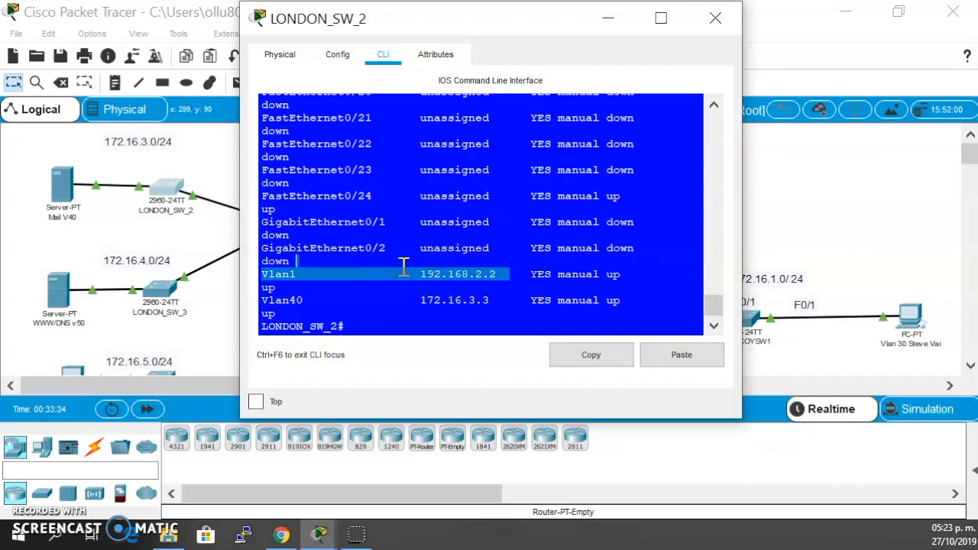
{"action": "left_click_drag", "start_coordinate": [500, 266], "coordinate": [468, 273]}
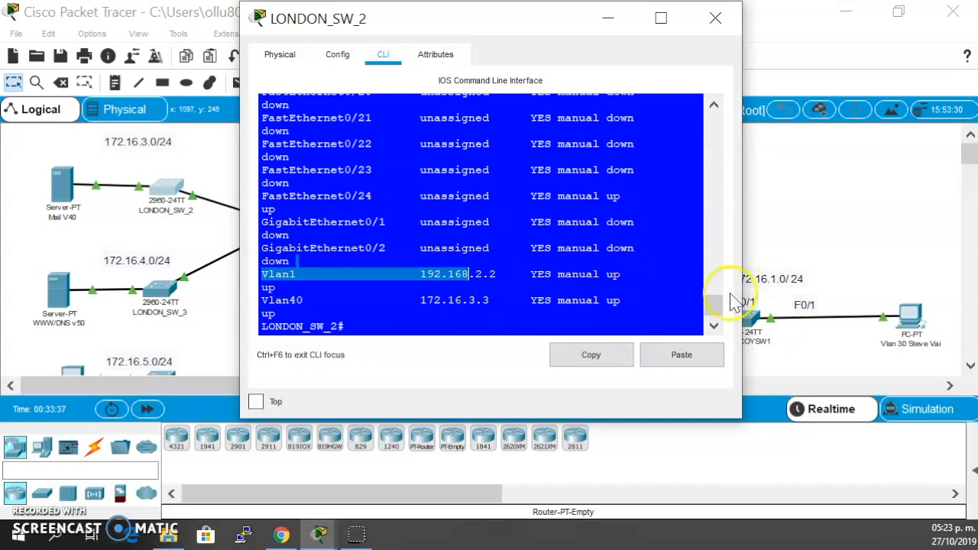
{"action": "left_click", "coordinate": [716, 18]}
- Enter 192.168.2.2 as the host in the VLAN 30 PC's Telnet client, and close the client without connecting
{"action": "left_click", "coordinate": [907, 321]}
{"action": "left_click", "coordinate": [710, 200]}
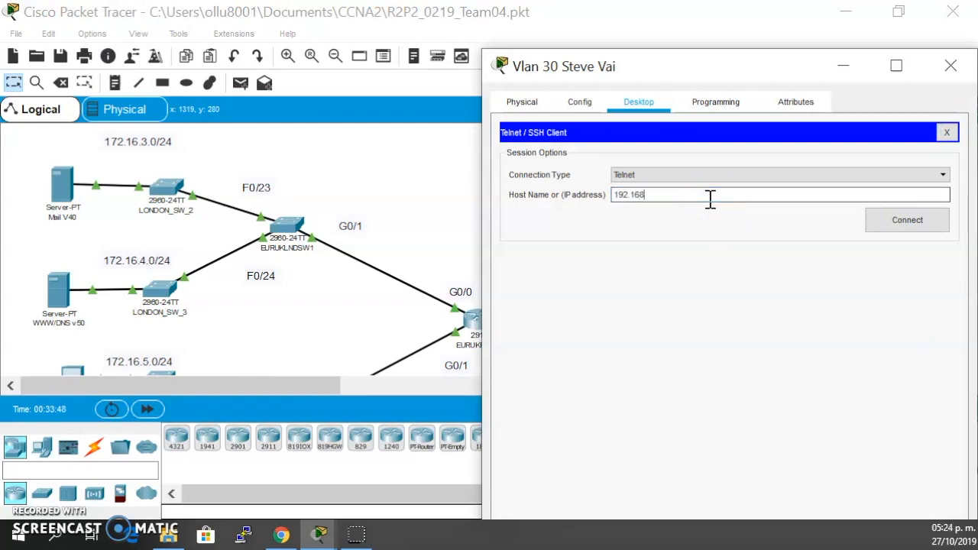
{"action": "left_click", "coordinate": [174, 207]}
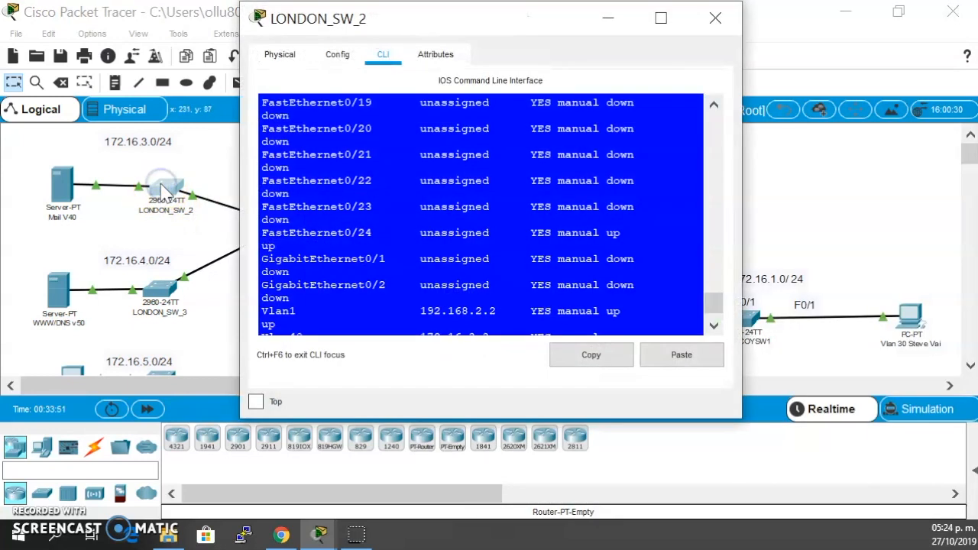
{"action": "left_click", "coordinate": [428, 202]}
{"action": "left_click", "coordinate": [921, 320]}
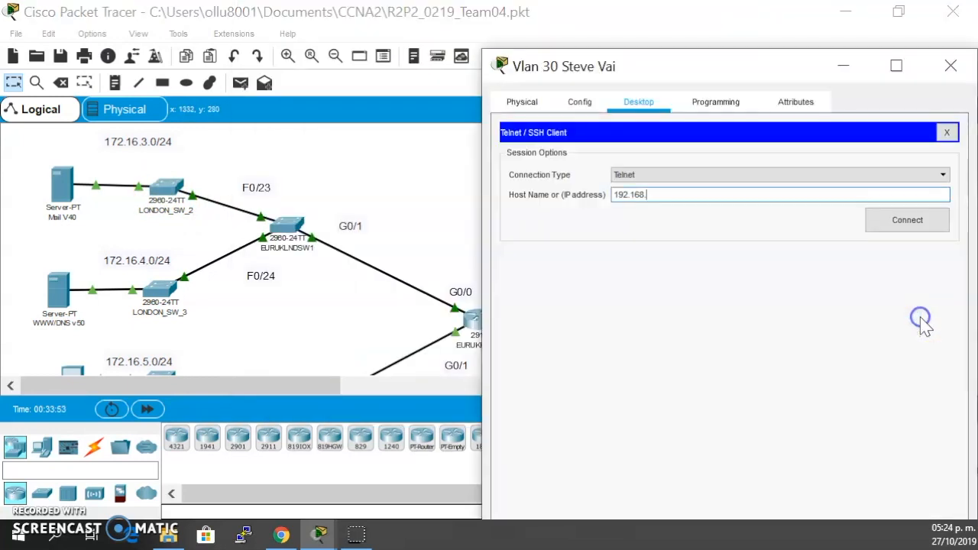
{"action": "left_click", "coordinate": [947, 132]}
- Ping 192.168.2.2 from the VLAN 30 PC's Command Prompt, highlight the replies and close the prompt
{"action": "left_click_drag", "start_coordinate": [784, 61], "coordinate": [668, 61]}
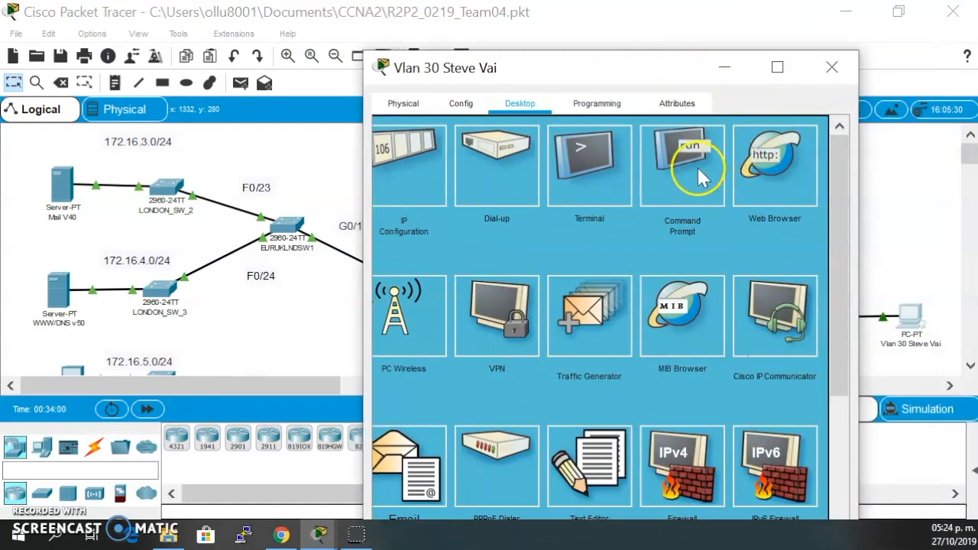
{"action": "left_click", "coordinate": [682, 168]}
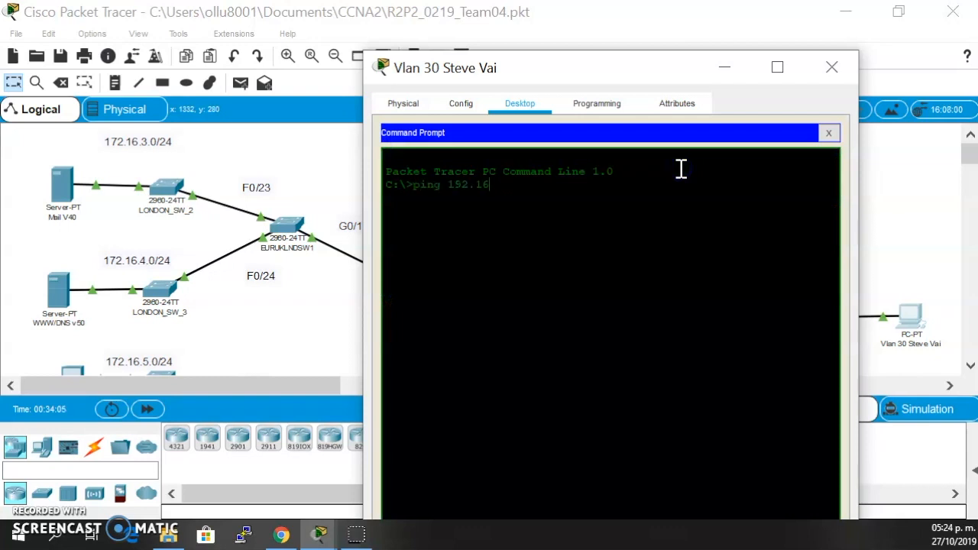
{"action": "type", "text": "ping 192.168.2.2"}
{"action": "key", "text": "Return"}
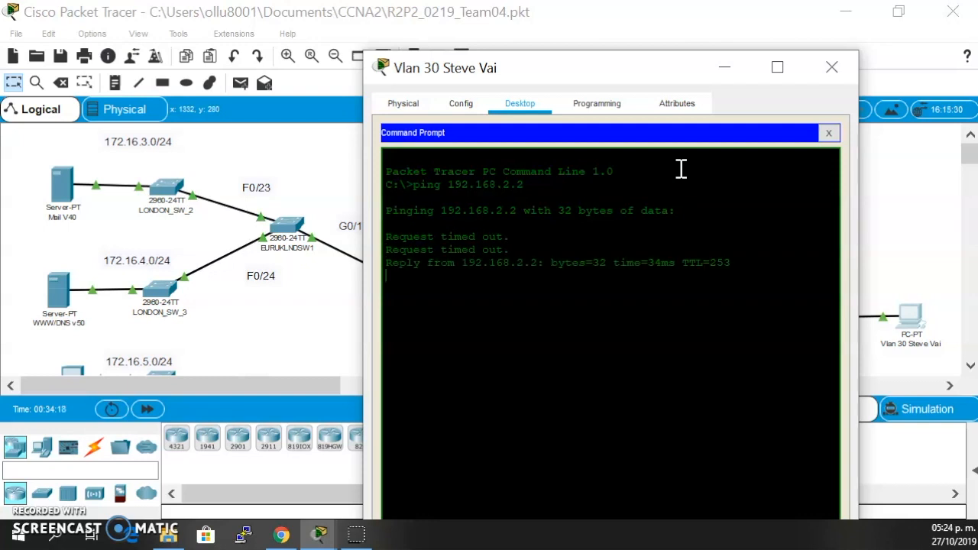
{"action": "left_click_drag", "start_coordinate": [732, 276], "coordinate": [385, 262]}
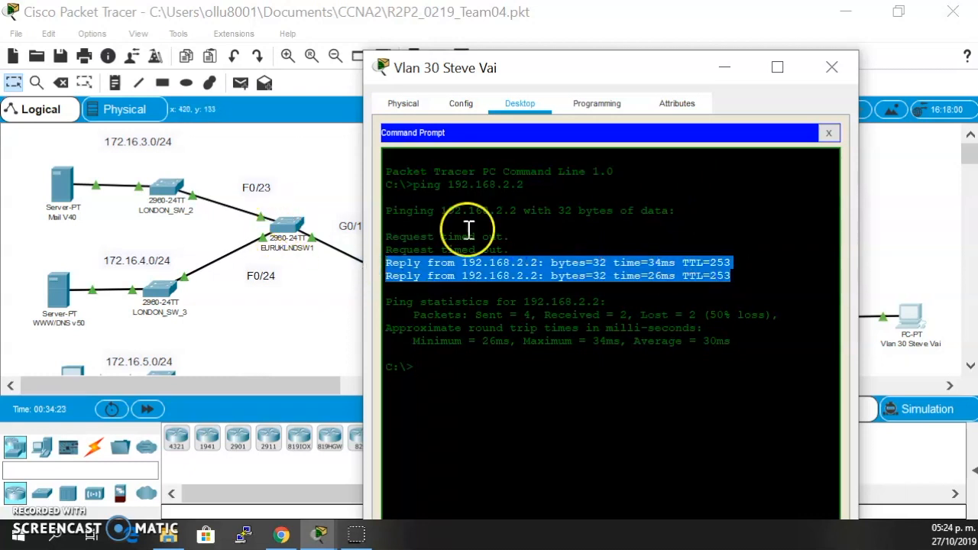
{"action": "left_click", "coordinate": [726, 67]}
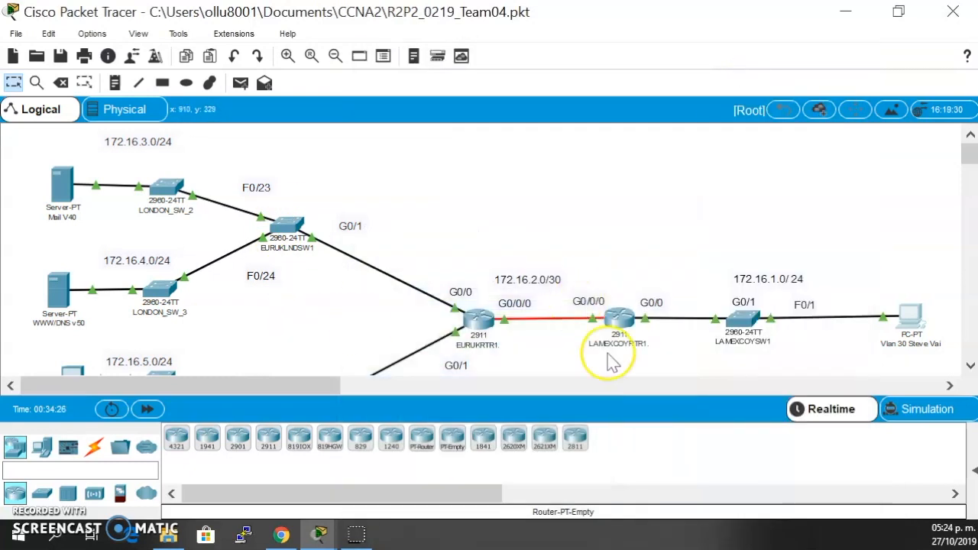
{"action": "left_click", "coordinate": [925, 316]}
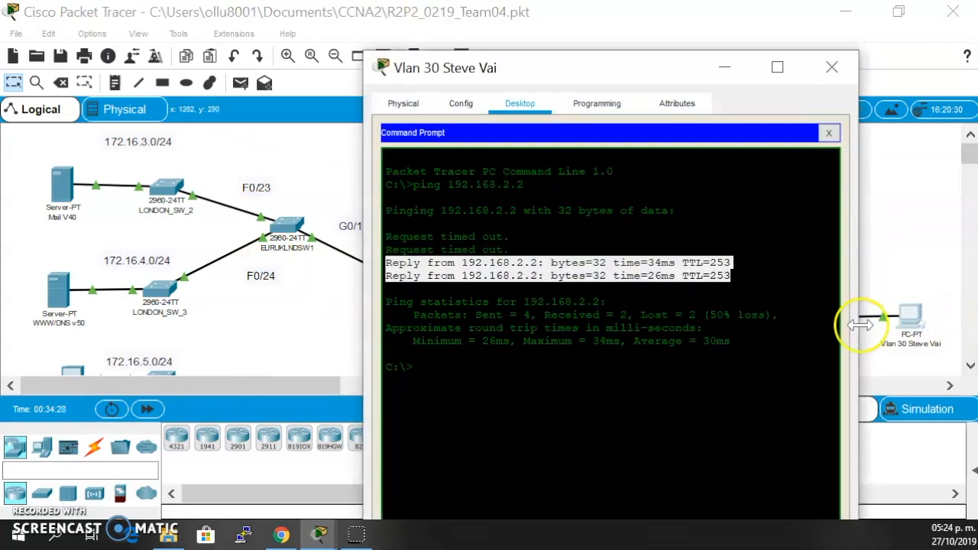
{"action": "left_click", "coordinate": [832, 131]}
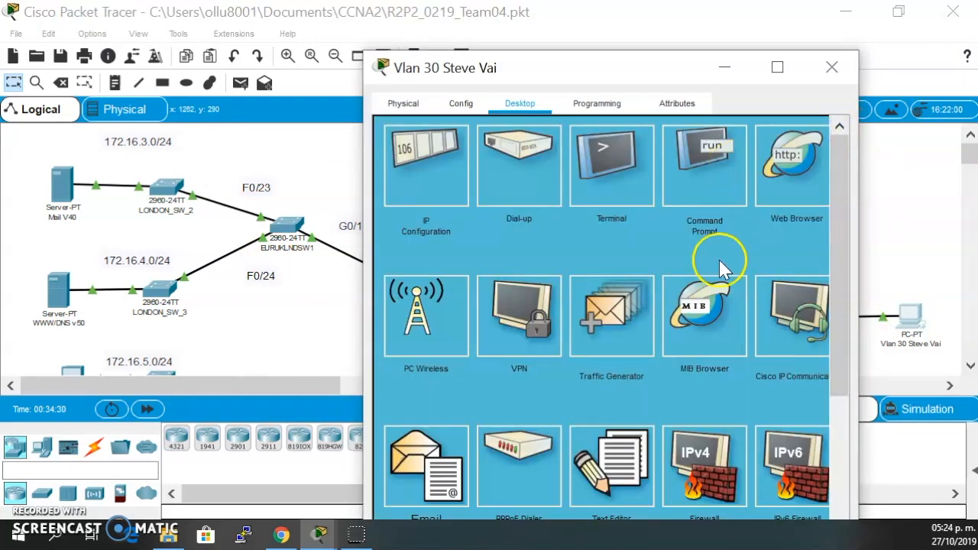
- Open a Telnet connection from the VLAN 30 PC's Telnet / SSH Client to 192.168.2.2
{"action": "scroll", "coordinate": [720, 260], "scroll_direction": "down", "scroll_amount": 3}
{"action": "scroll", "coordinate": [674, 409], "scroll_direction": "down", "scroll_amount": 2}
{"action": "left_click", "coordinate": [710, 321]}
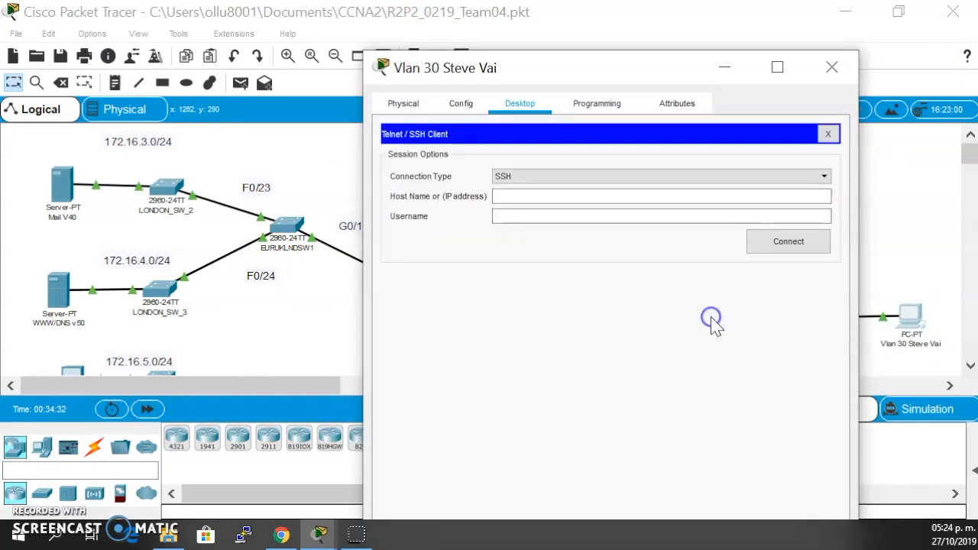
{"action": "left_click", "coordinate": [667, 176]}
{"action": "left_click", "coordinate": [648, 202]}
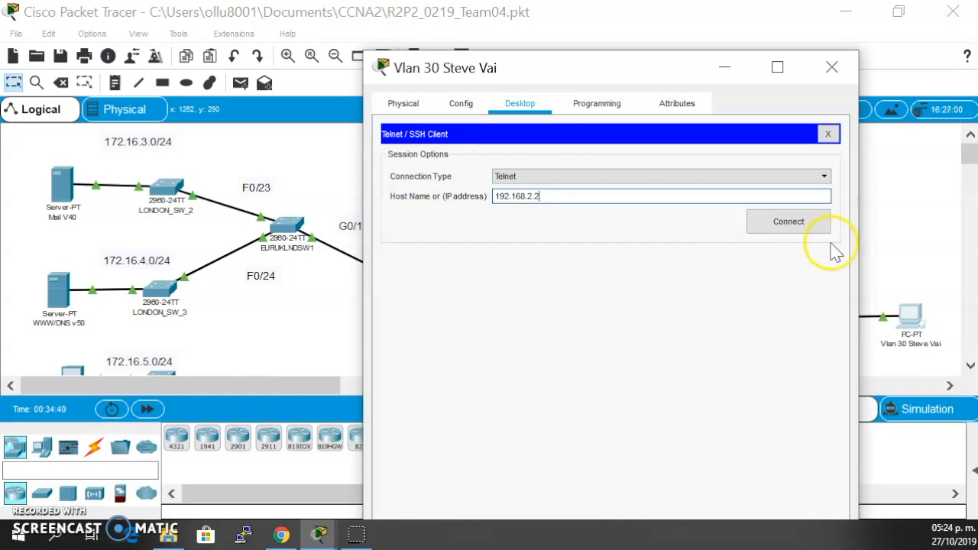
{"action": "left_click", "coordinate": [797, 221]}
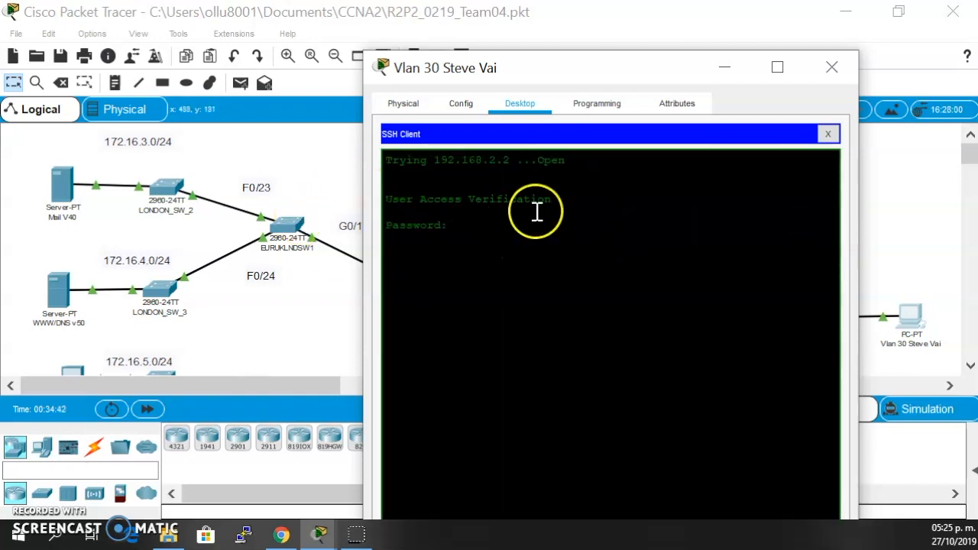
- Log in to LONDON_SW_2 over Telnet with the line password and enter privileged mode with the enable password
{"action": "left_click", "coordinate": [466, 225]}
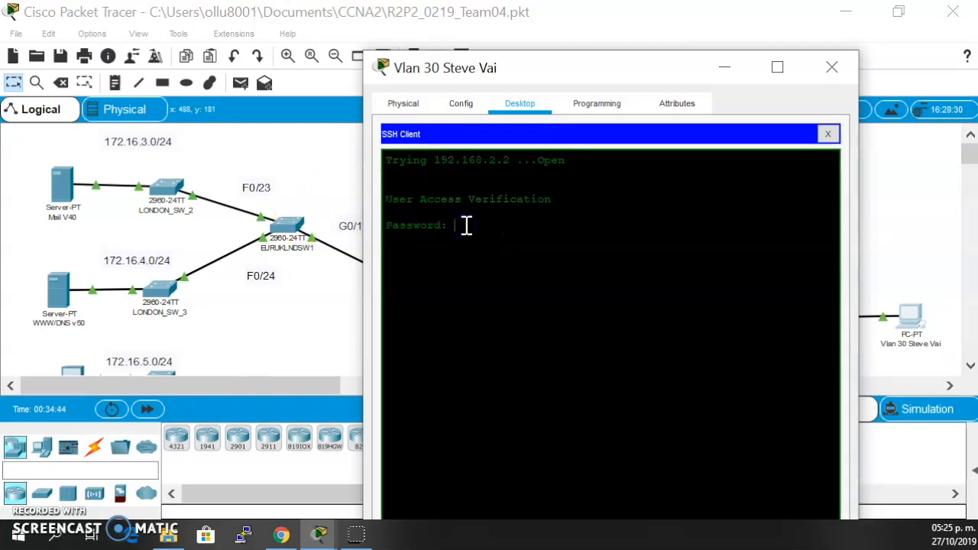
{"action": "left_click", "coordinate": [466, 226]}
{"action": "key", "text": "Return"}
{"action": "type", "text": "e"}
{"action": "left_click", "coordinate": [520, 247]}
{"action": "type", "text": "ng 172.16."}
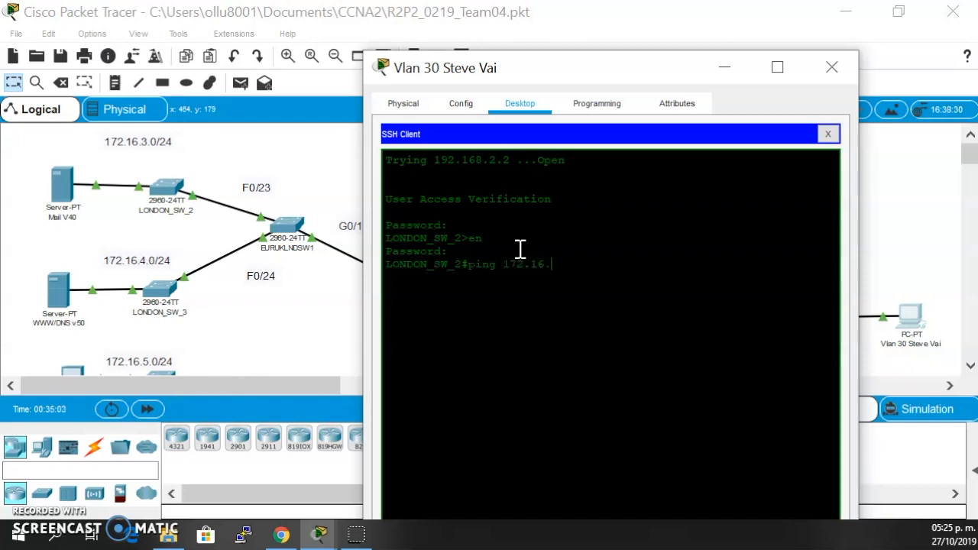
- Ping 172.16.1.10 from LONDON_SW_2 in the Telnet session and close the VLAN 30 PC window
{"action": "left_click_drag", "start_coordinate": [568, 69], "coordinate": [517, 85]}
{"action": "type", "text": "0"}
{"action": "key", "text": "Return"}
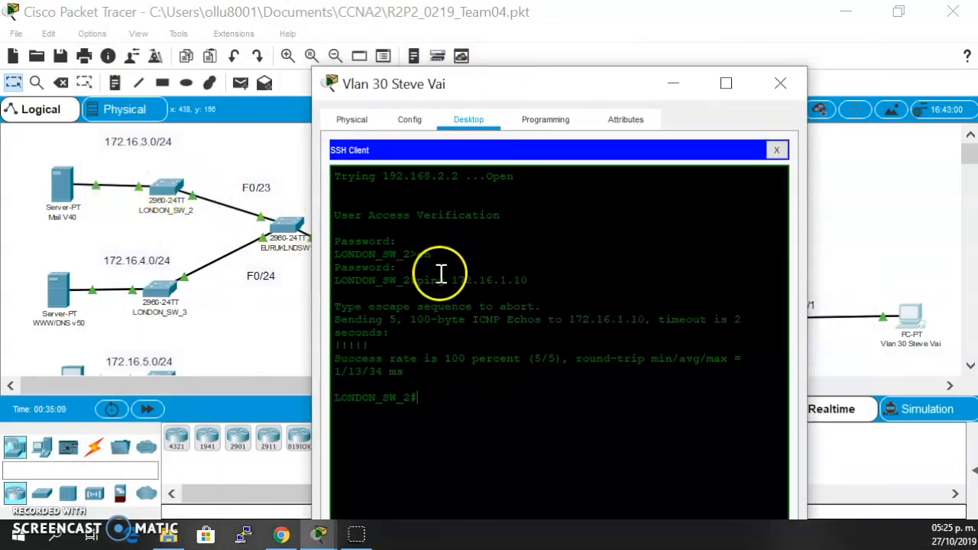
{"action": "left_click", "coordinate": [780, 84]}
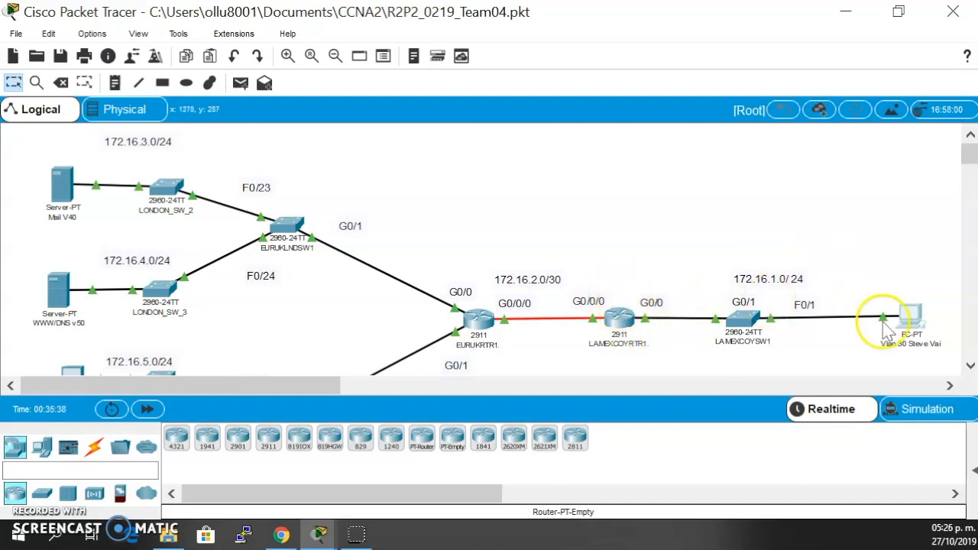
- Review the VLAN 30 PC's IP address, subnet mask, default gateway and DNS server in its IP configuration
{"action": "left_click", "coordinate": [911, 314]}
{"action": "left_click", "coordinate": [213, 50]}
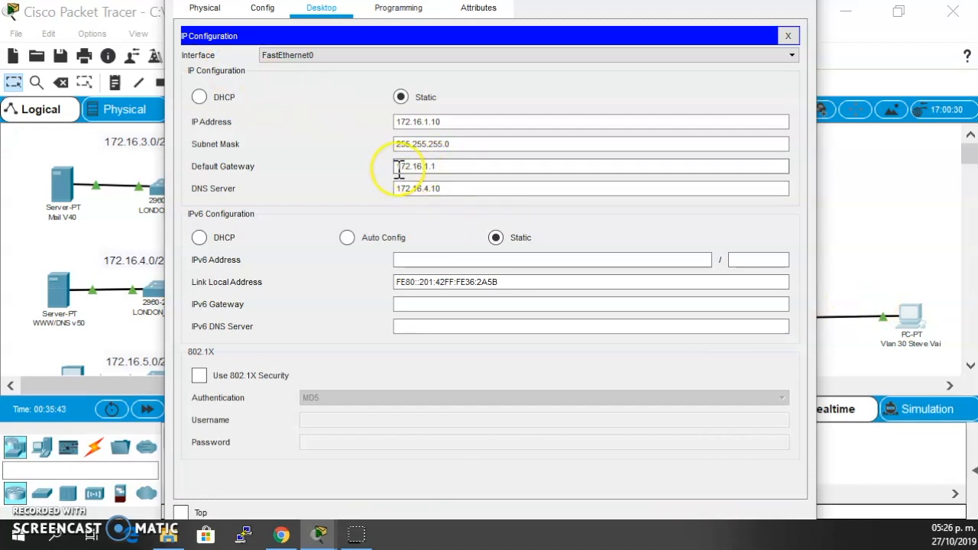
{"action": "type", "text": "1"}
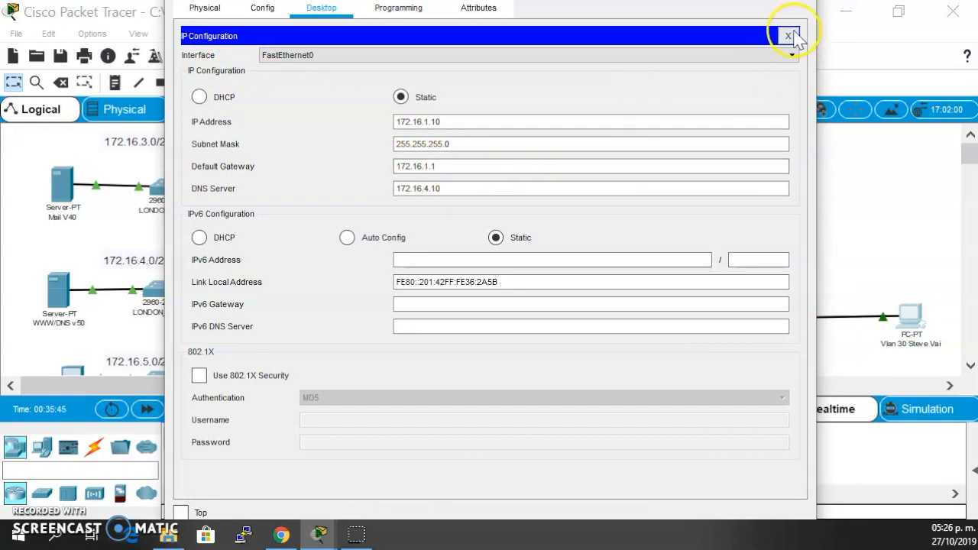
{"action": "left_click_drag", "start_coordinate": [816, 36], "coordinate": [758, 33]}
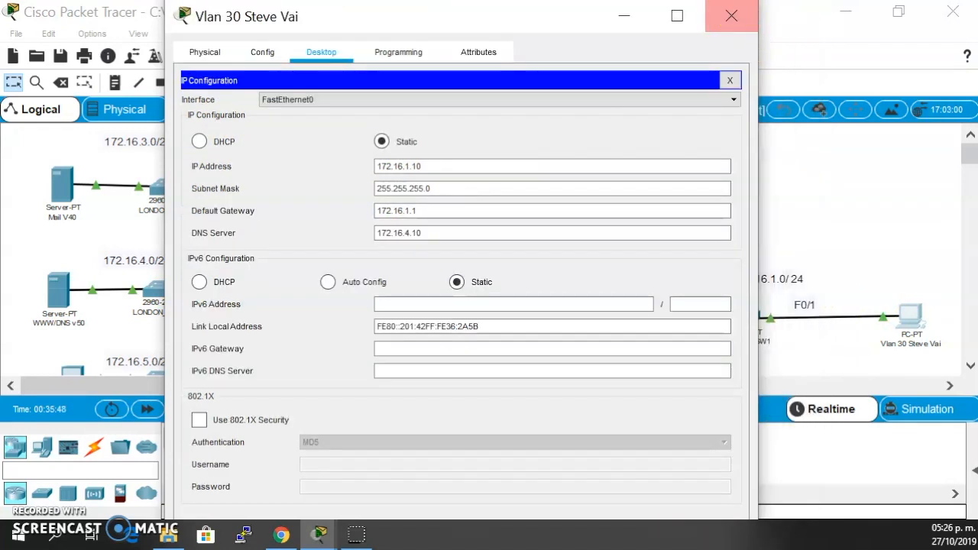
{"action": "left_click", "coordinate": [731, 11]}
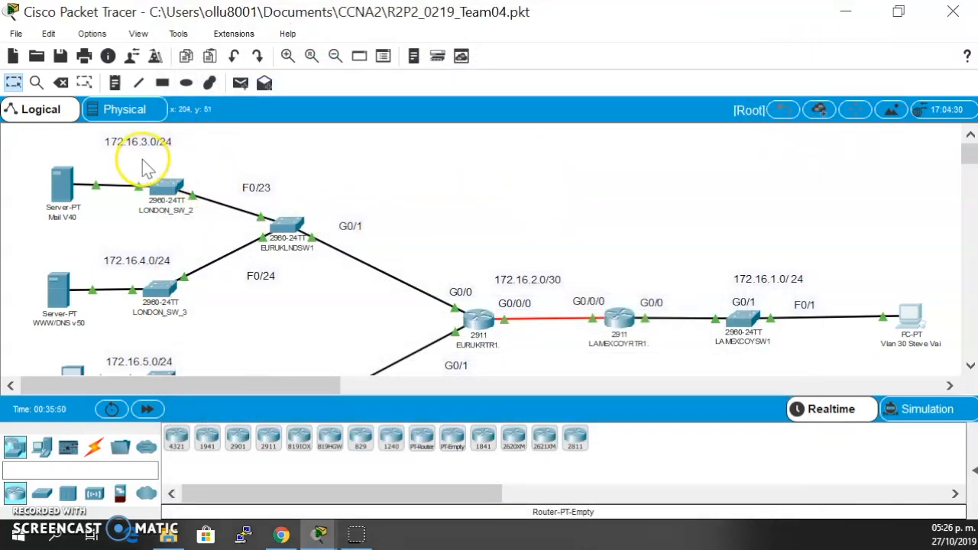
- Open EURUKRTR1's command line and enter privileged mode with the enable password
{"action": "scroll", "coordinate": [359, 222], "scroll_direction": "down", "scroll_amount": 3}
{"action": "scroll", "coordinate": [359, 222], "scroll_direction": "up", "scroll_amount": 3}
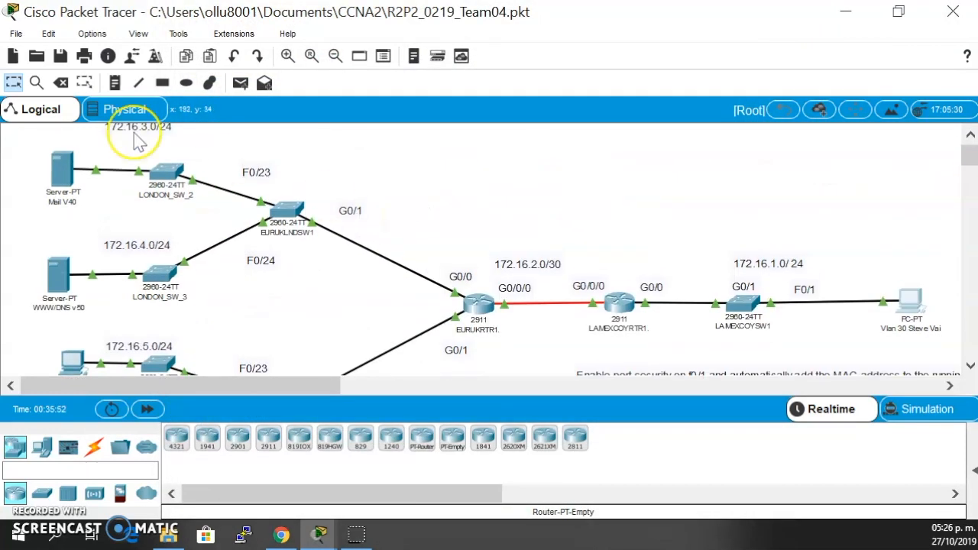
{"action": "scroll", "coordinate": [134, 128], "scroll_direction": "up", "scroll_amount": 1}
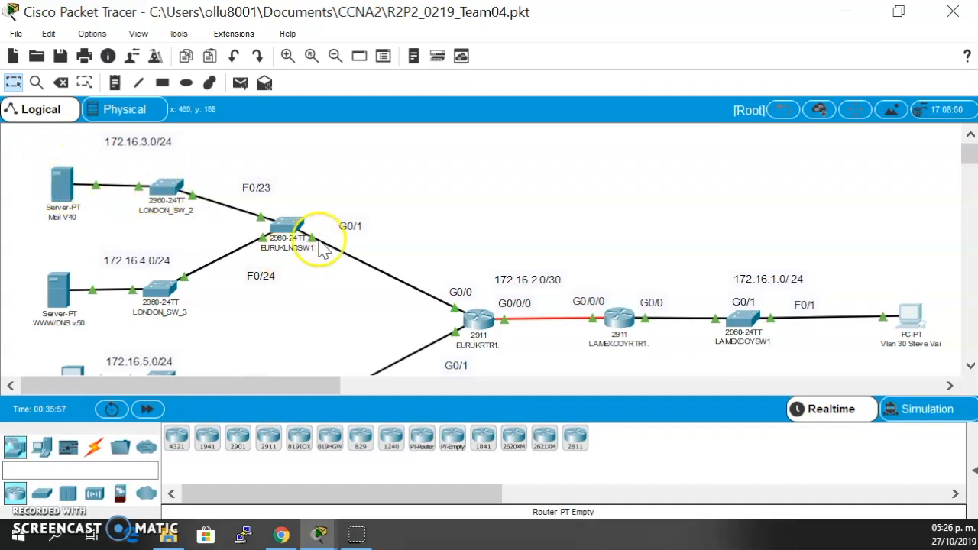
{"action": "left_click", "coordinate": [475, 318]}
{"action": "left_click", "coordinate": [383, 54]}
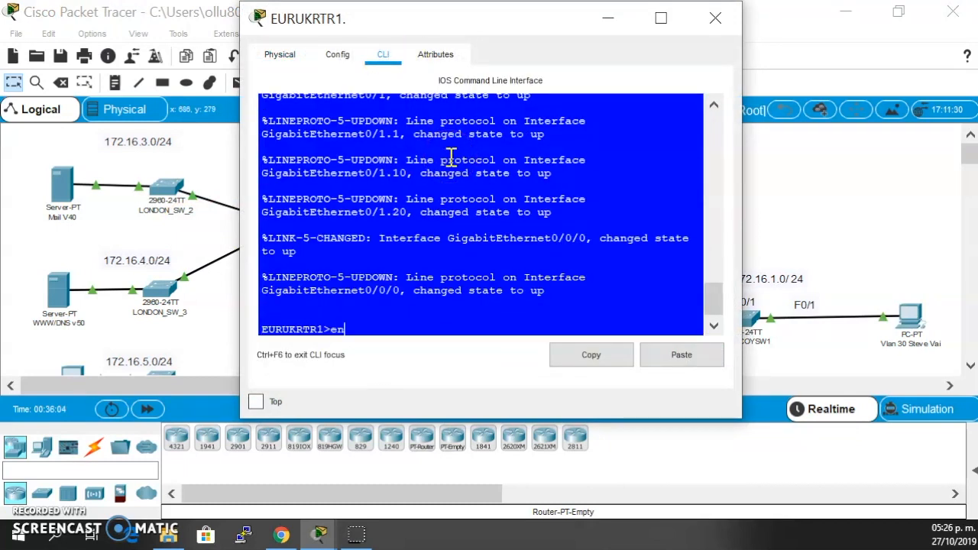
{"action": "type", "text": "en"}
{"action": "key", "text": "Return"}
{"action": "key", "text": "Return"}
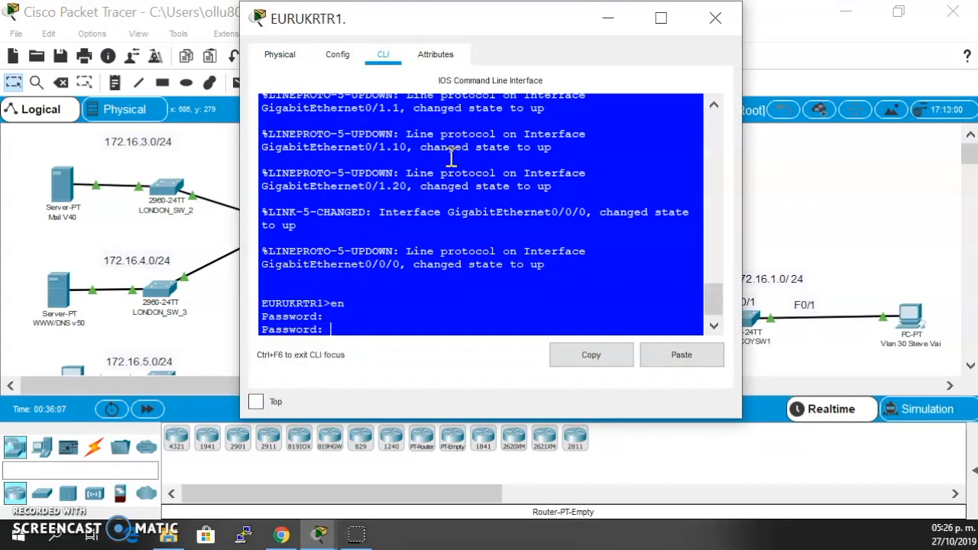
- Display EURUKRTR1's brief IP interface summary and examine the addresses of its GigabitEthernet0/0 and 0/1 subinterfaces beside the topology
{"action": "key", "text": "Return"}
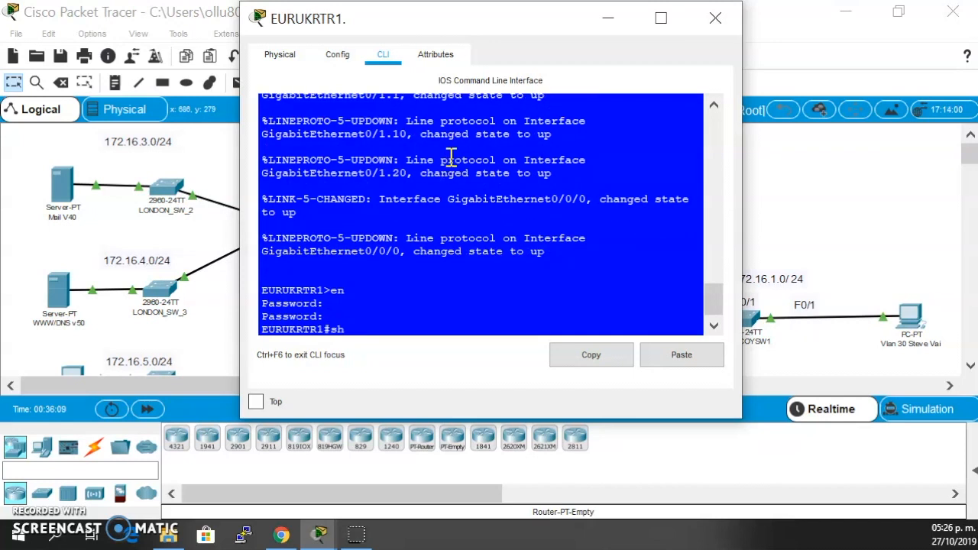
{"action": "type", "text": "sh ip int b"}
{"action": "key", "text": "Return"}
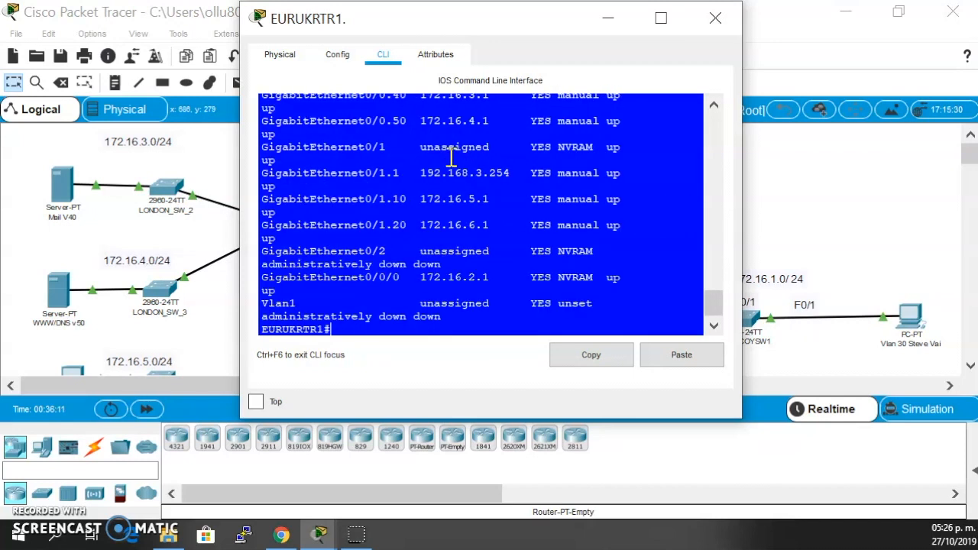
{"action": "left_click_drag", "start_coordinate": [548, 26], "coordinate": [697, 58]}
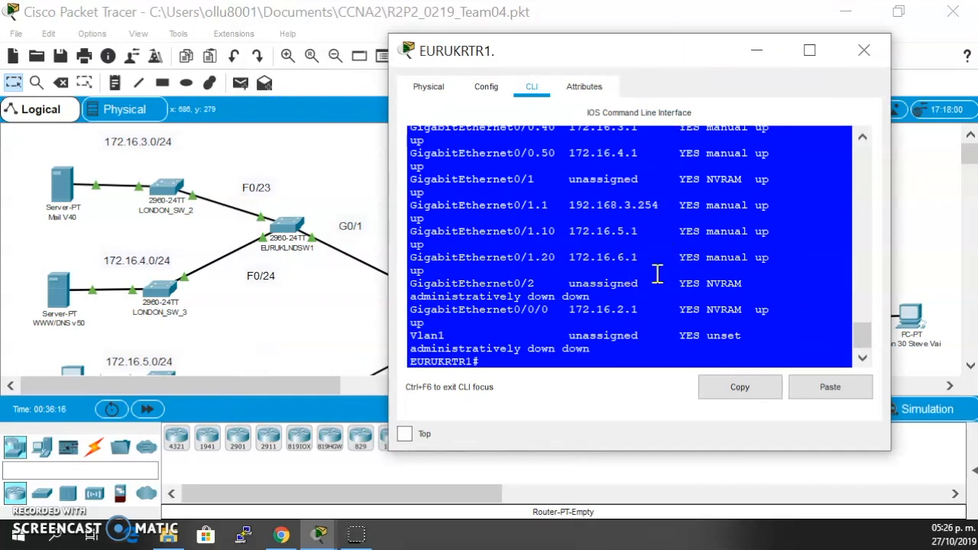
{"action": "scroll", "coordinate": [657, 274], "scroll_direction": "up", "scroll_amount": 1}
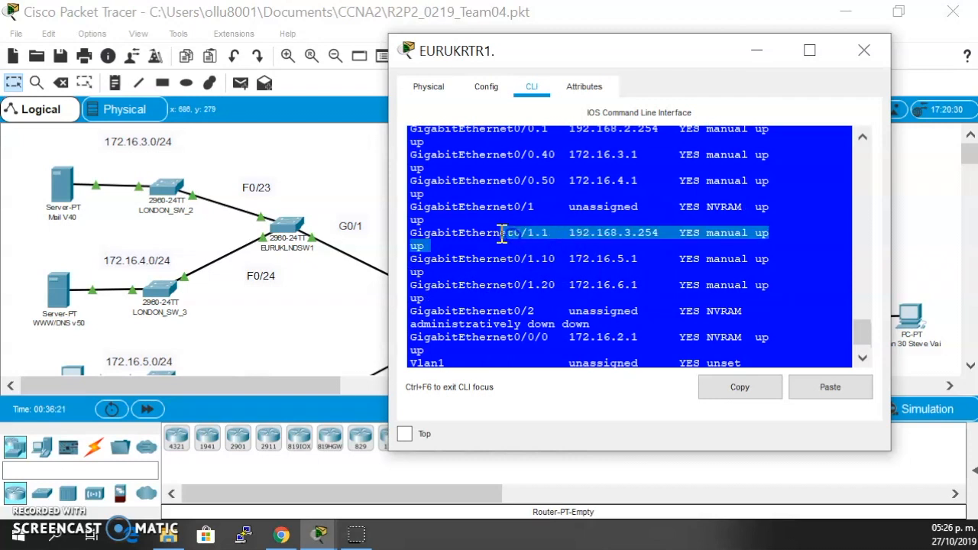
{"action": "left_click_drag", "start_coordinate": [431, 234], "coordinate": [561, 236]}
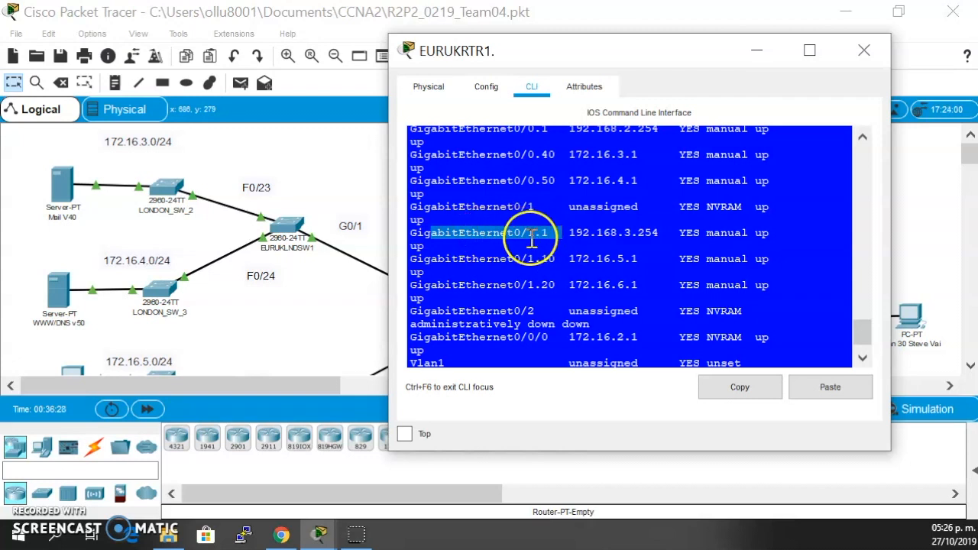
{"action": "scroll", "coordinate": [554, 287], "scroll_direction": "up", "scroll_amount": 5}
{"action": "scroll", "coordinate": [554, 286], "scroll_direction": "down", "scroll_amount": 6}
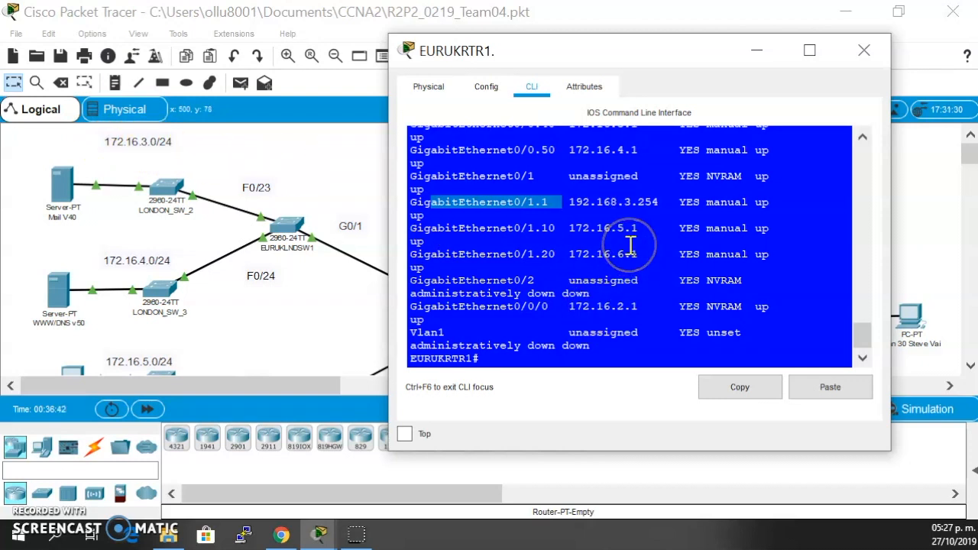
{"action": "scroll", "coordinate": [631, 243], "scroll_direction": "up", "scroll_amount": 3}
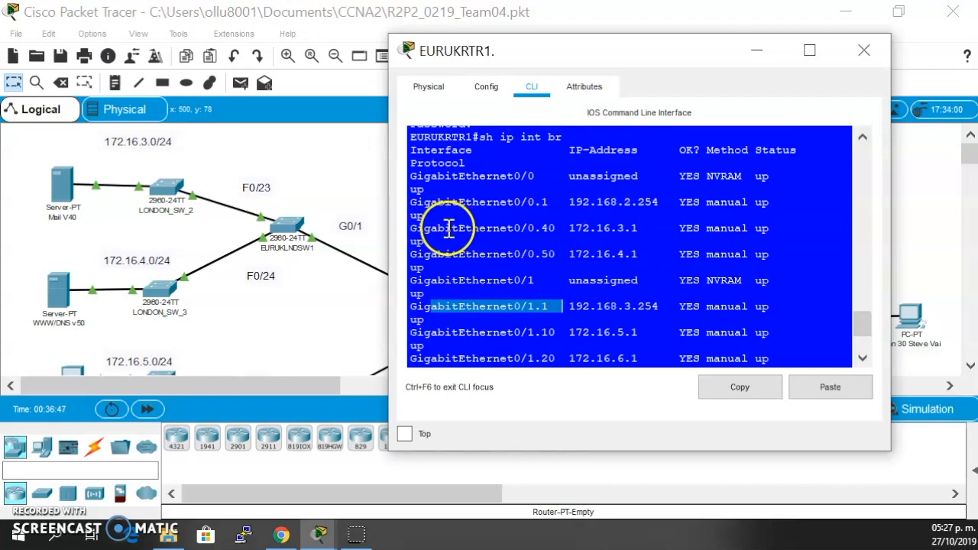
{"action": "left_click_drag", "start_coordinate": [568, 227], "coordinate": [611, 240]}
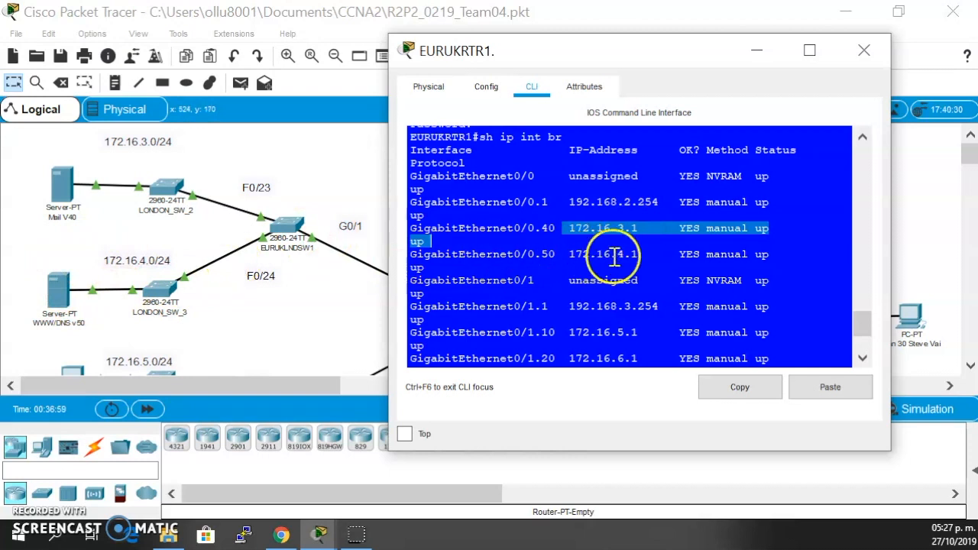
{"action": "scroll", "coordinate": [649, 258], "scroll_direction": "down", "scroll_amount": 2}
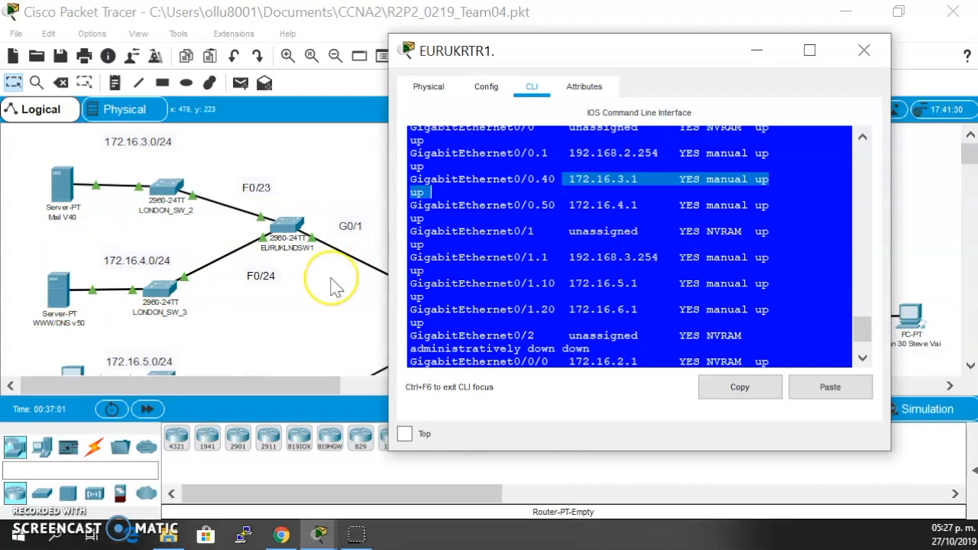
- Reopen EURUKRTR1's command line and locate the GigabitEthernet0/0 subinterface entries in its configuration output
{"action": "scroll", "coordinate": [332, 287], "scroll_direction": "down", "scroll_amount": 3}
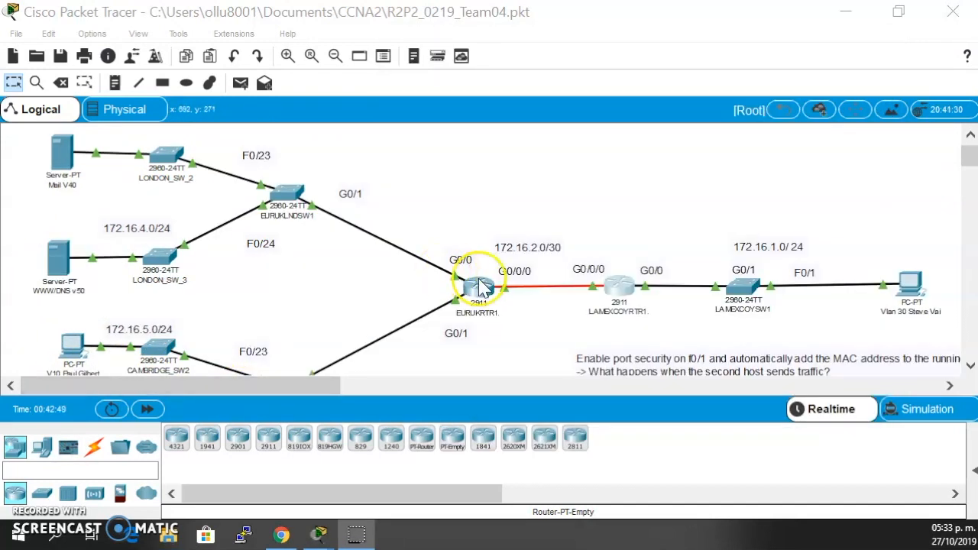
{"action": "left_click", "coordinate": [478, 291]}
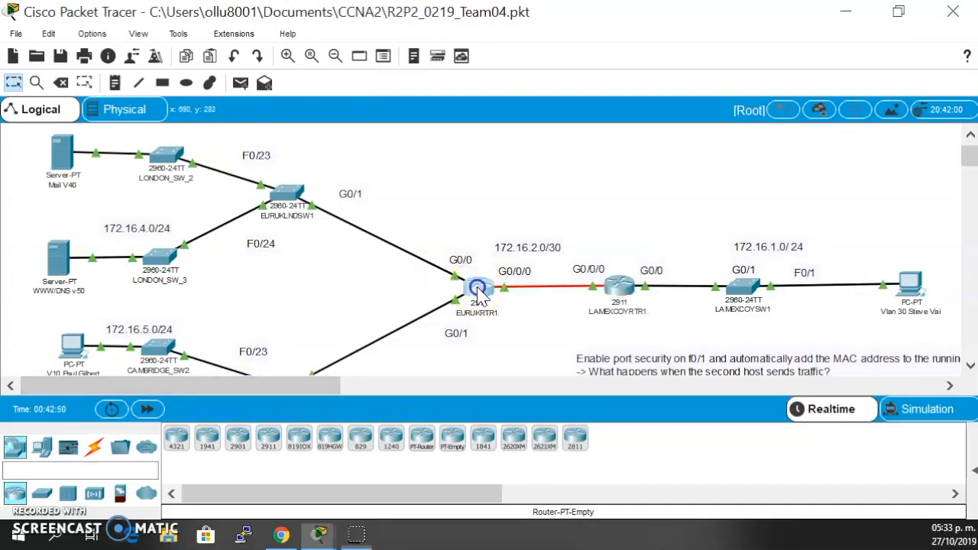
{"action": "scroll", "coordinate": [484, 271], "scroll_direction": "up", "scroll_amount": 1}
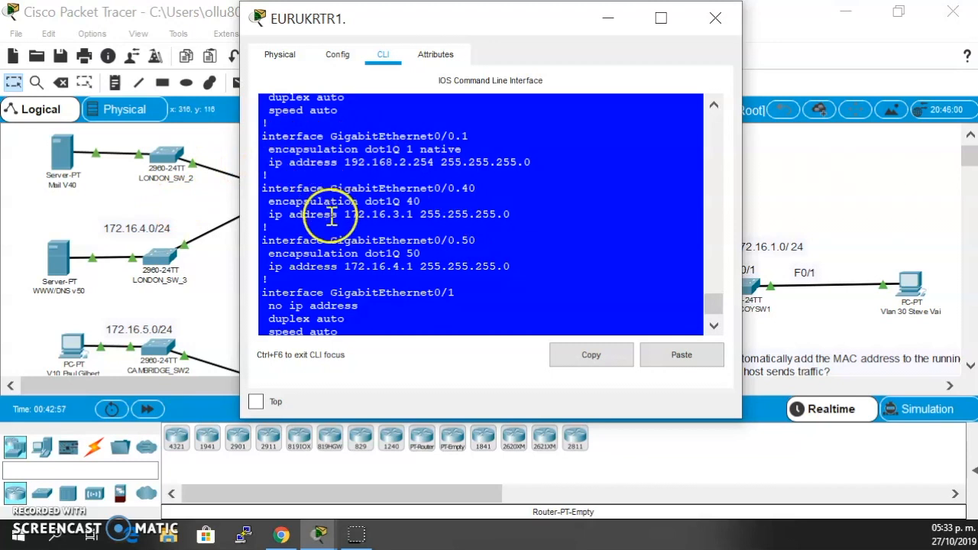
- Enter global configuration mode on EURUKRTR1 and open subinterface g0/0.40 for configuration
{"action": "left_click", "coordinate": [338, 263]}
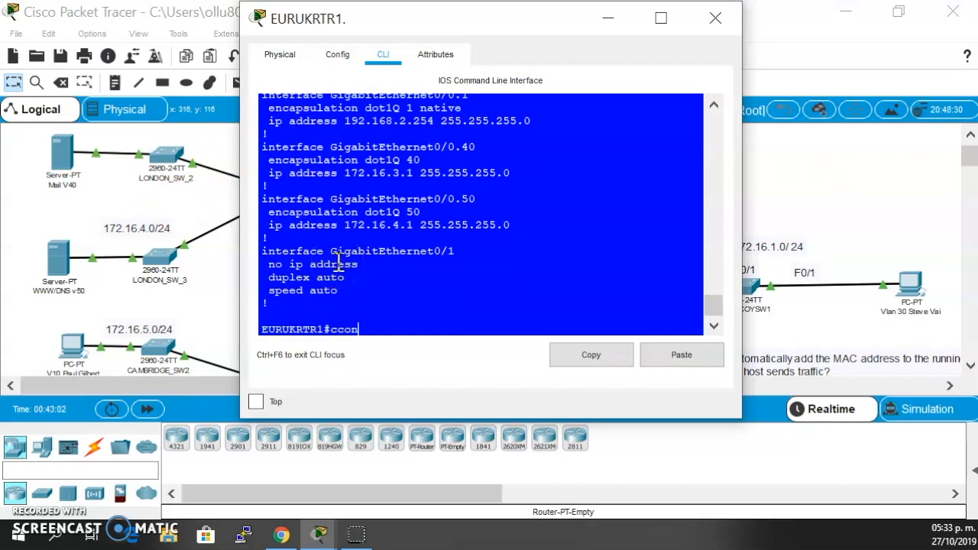
{"action": "type", "text": "conf t"}
{"action": "key", "text": "Return"}
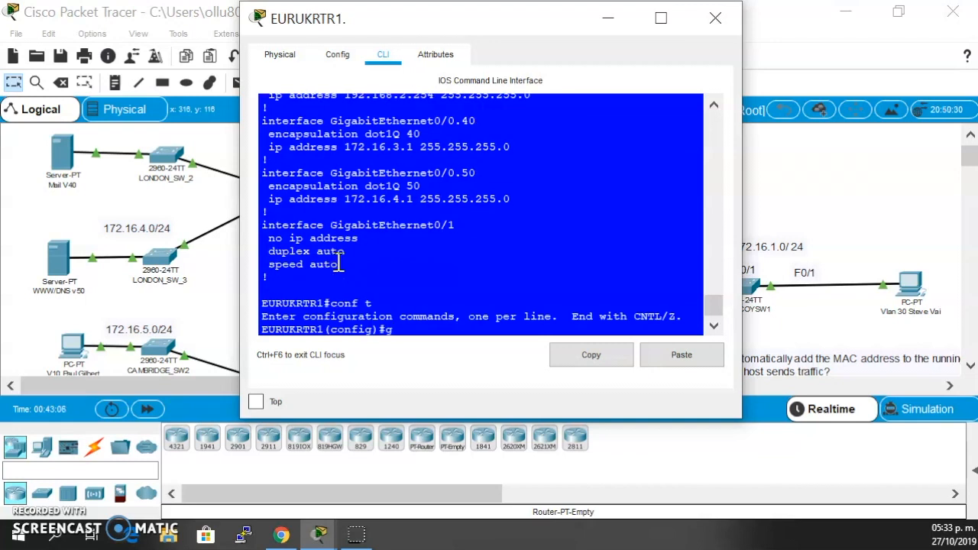
{"action": "left_click_drag", "start_coordinate": [463, 122], "coordinate": [443, 124]}
{"action": "left_click", "coordinate": [410, 122]}
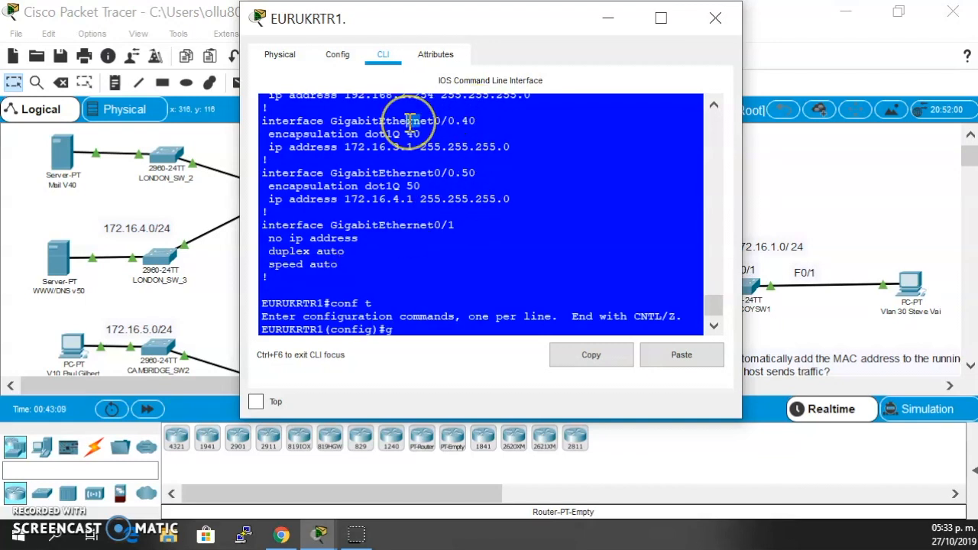
{"action": "left_click", "coordinate": [451, 283]}
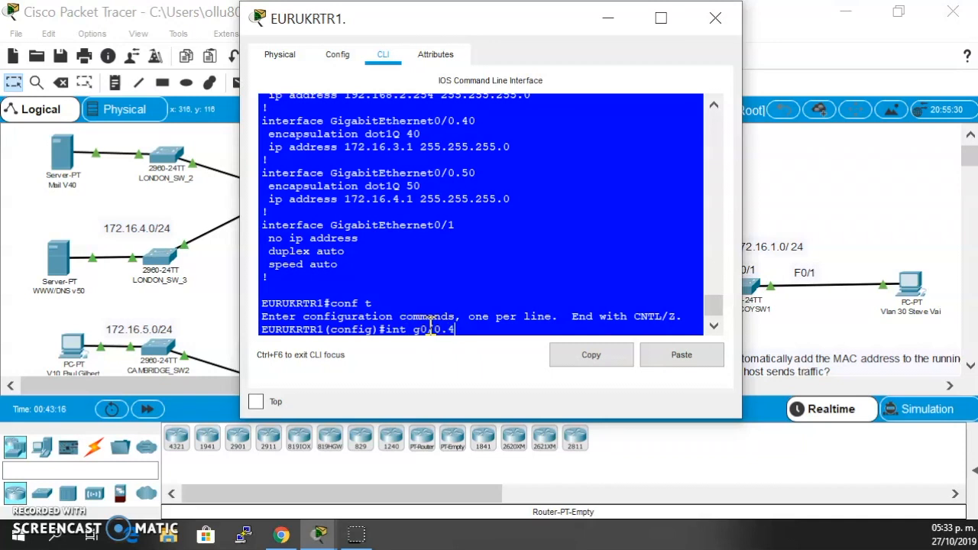
{"action": "type", "text": "0"}
{"action": "key", "text": "Return"}
{"action": "left_click_drag", "start_coordinate": [326, 330], "coordinate": [425, 336]}
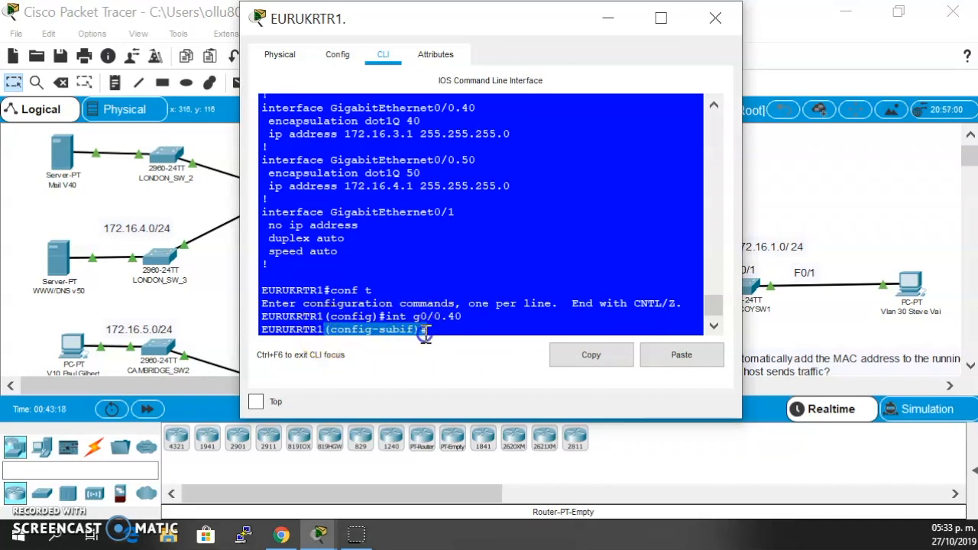
{"action": "left_click", "coordinate": [441, 325]}
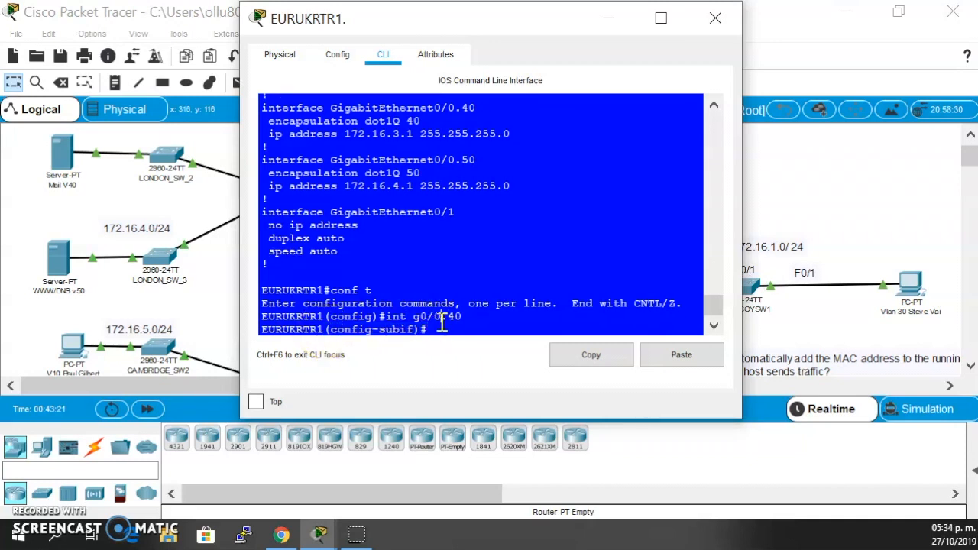
{"action": "key", "text": "Return"}
- Try the encapsulation command on subinterface g0/0.40 as "encapsulation do", and return to privileged mode
{"action": "type", "text": "ec"}
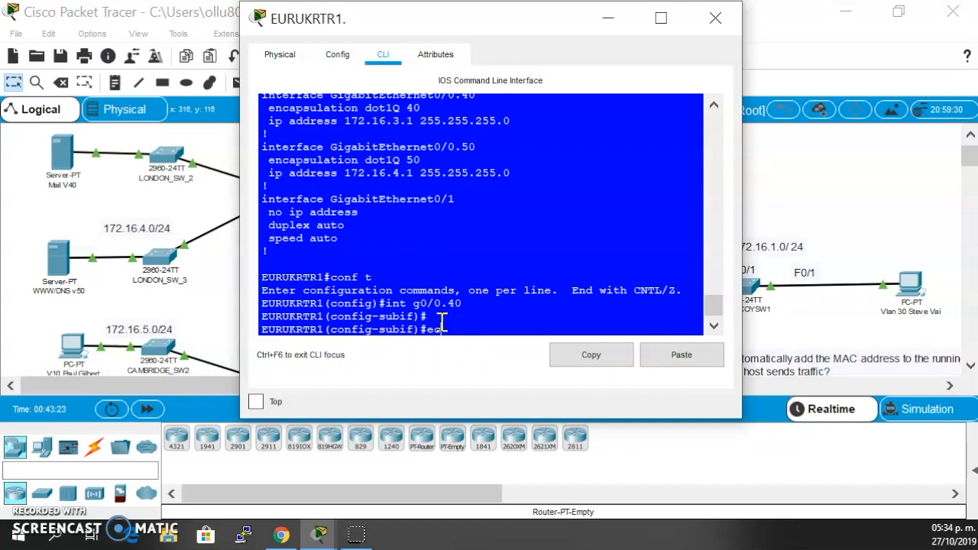
{"action": "left_click_drag", "start_coordinate": [463, 303], "coordinate": [425, 301]}
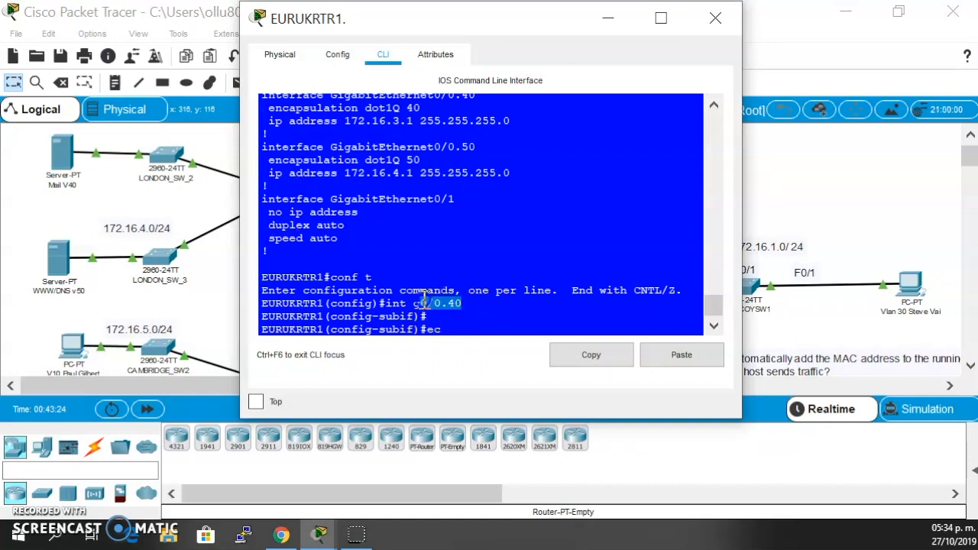
{"action": "left_click", "coordinate": [453, 330]}
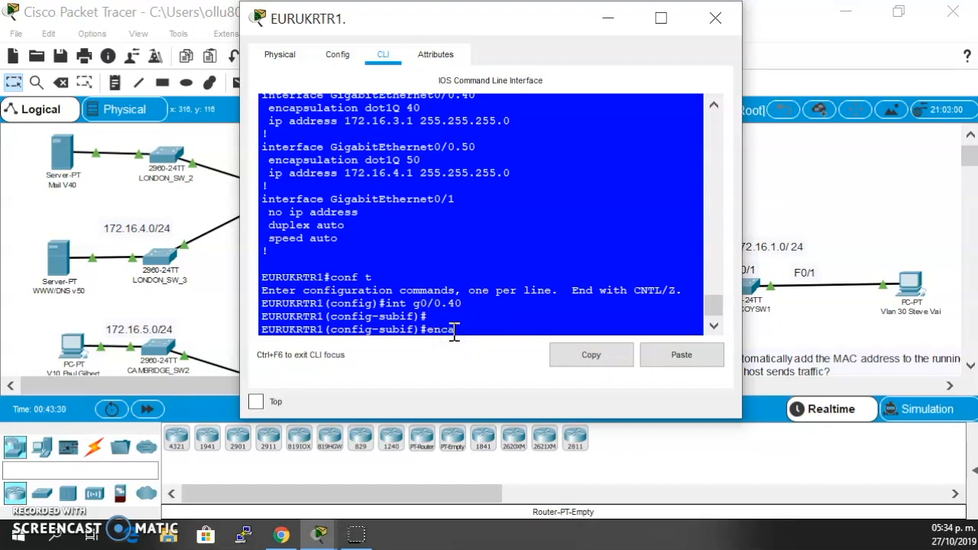
{"action": "left_click", "coordinate": [468, 325]}
{"action": "key", "text": "Tab"}
{"action": "type", "text": "do"}
{"action": "key", "text": "Tab"}
{"action": "type", "text": "40"}
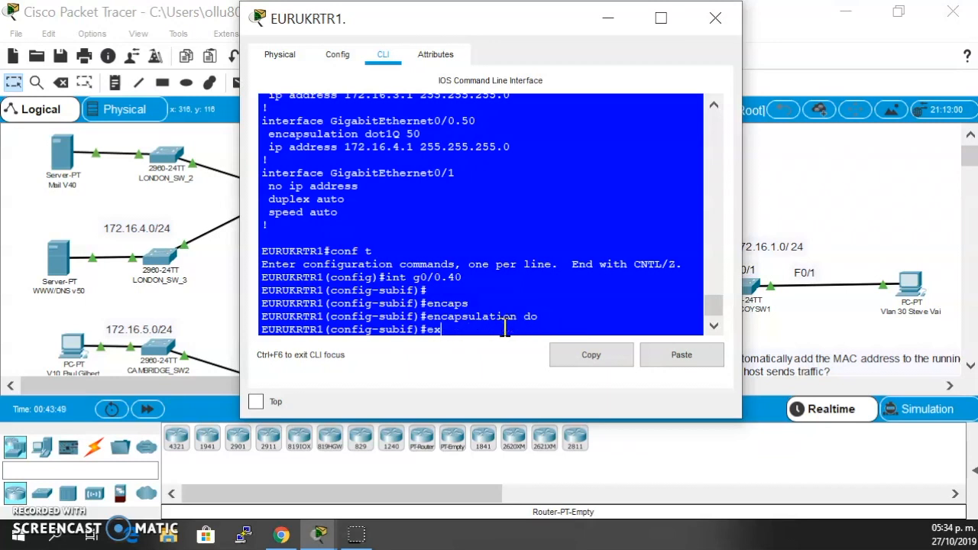
{"action": "key", "text": "Return"}
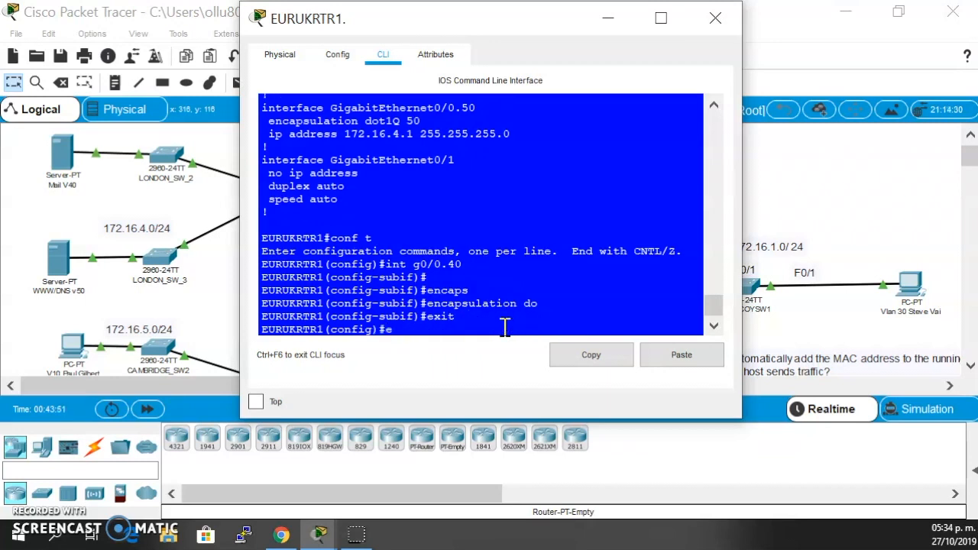
{"action": "type", "text": "end"}
{"action": "key", "text": "Return"}
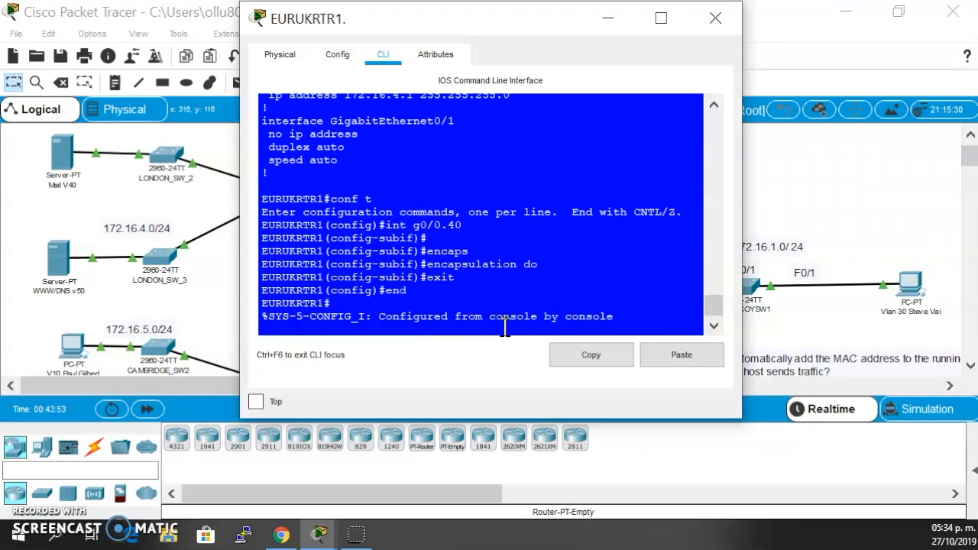
- Examine the dot1Q encapsulation and IP addresses of EURUKRTR1's GigabitEthernet0/0 subinterfaces beside the topology, and close the router's window
{"action": "scroll", "coordinate": [577, 137], "scroll_direction": "up", "scroll_amount": 10}
{"action": "scroll", "coordinate": [577, 137], "scroll_direction": "down", "scroll_amount": 4}
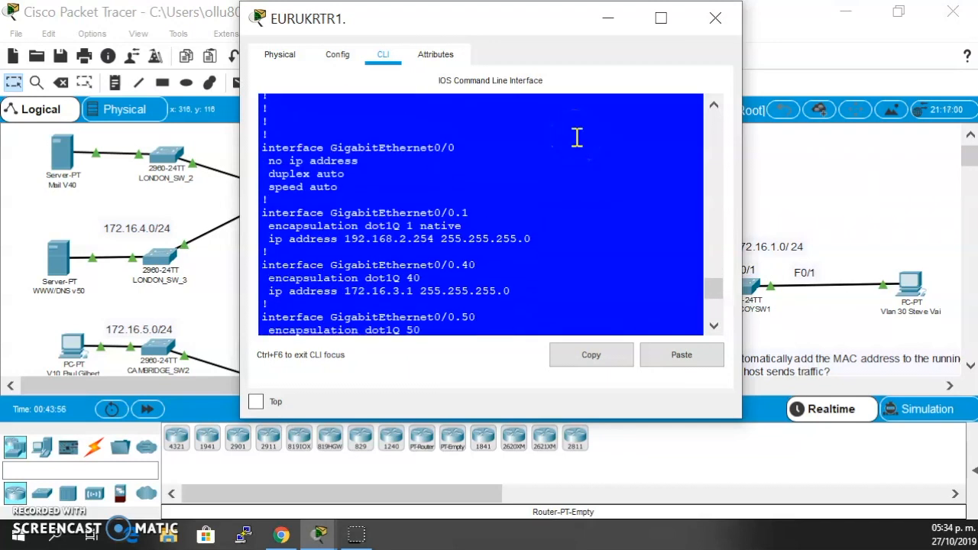
{"action": "left_click_drag", "start_coordinate": [501, 22], "coordinate": [780, 30]}
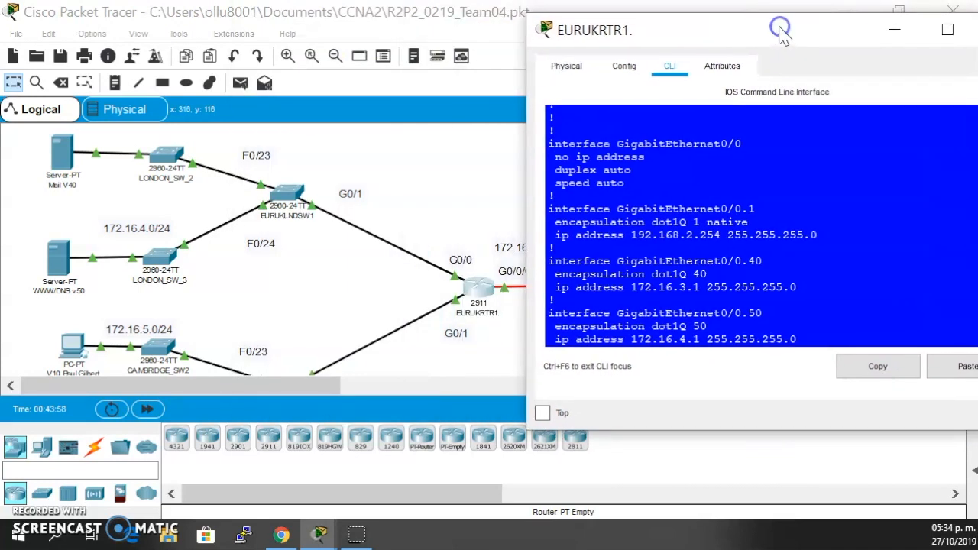
{"action": "scroll", "coordinate": [669, 264], "scroll_direction": "down", "scroll_amount": 1}
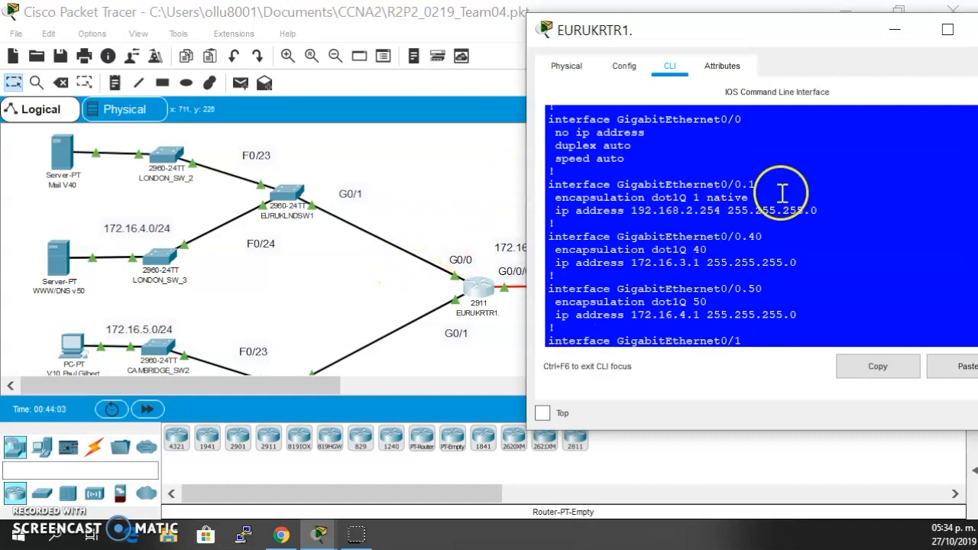
{"action": "left_click_drag", "start_coordinate": [666, 197], "coordinate": [749, 197]}
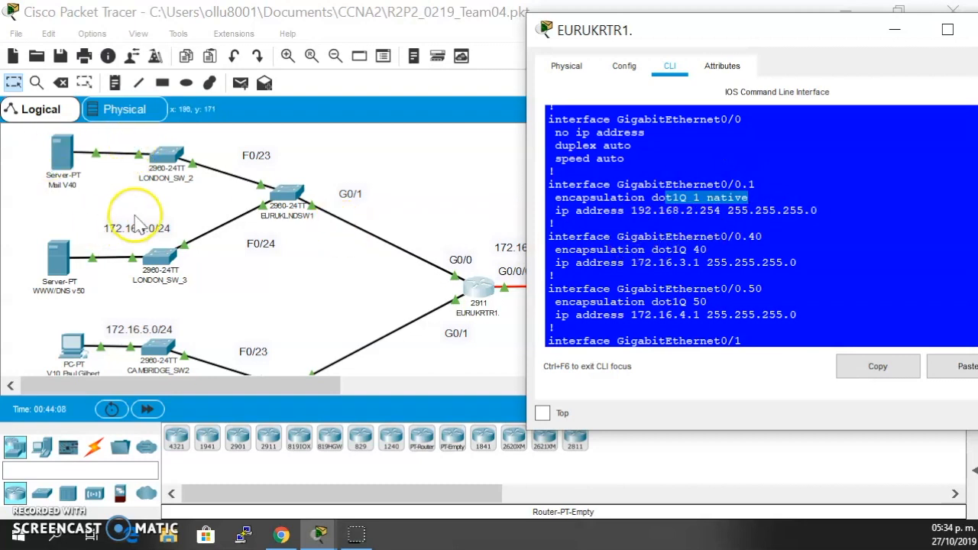
{"action": "left_click", "coordinate": [697, 255]}
{"action": "left_click_drag", "start_coordinate": [633, 262], "coordinate": [730, 262]}
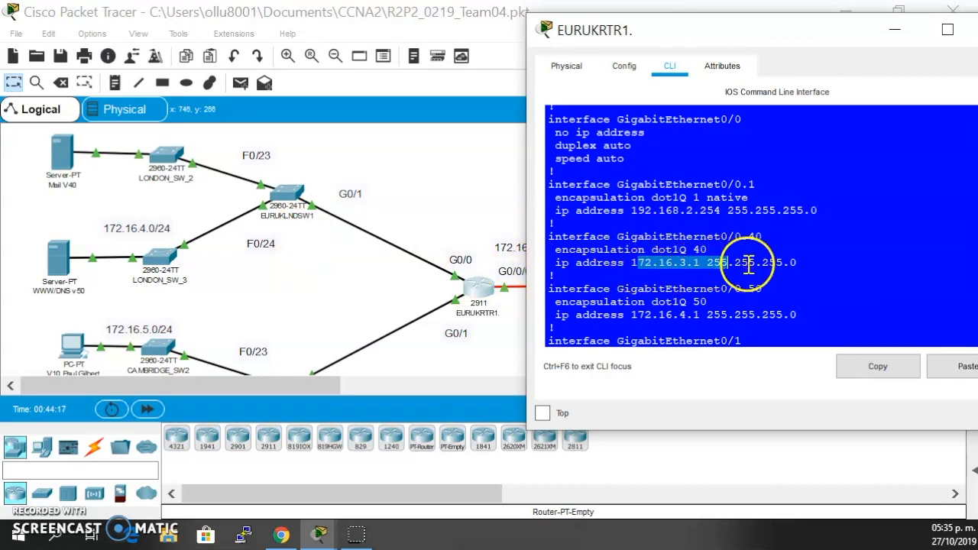
{"action": "scroll", "coordinate": [775, 293], "scroll_direction": "down", "scroll_amount": 2}
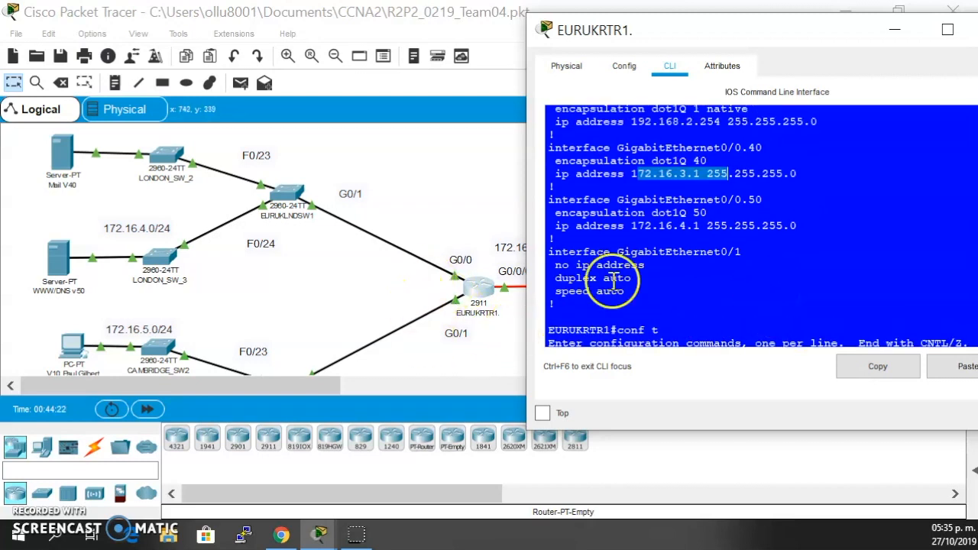
{"action": "scroll", "coordinate": [762, 260], "scroll_direction": "up", "scroll_amount": 1}
{"action": "scroll", "coordinate": [763, 261], "scroll_direction": "up", "scroll_amount": 1}
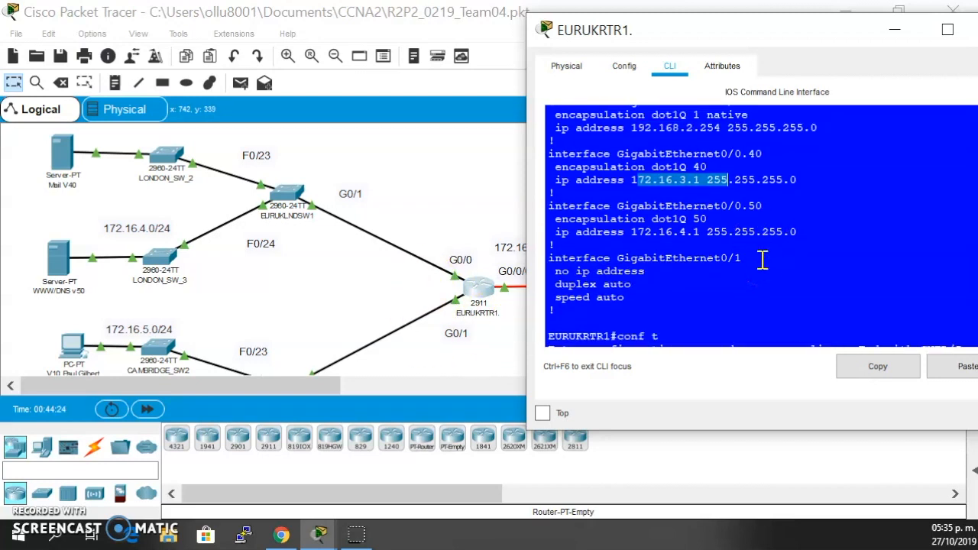
{"action": "scroll", "coordinate": [763, 261], "scroll_direction": "up", "scroll_amount": 3}
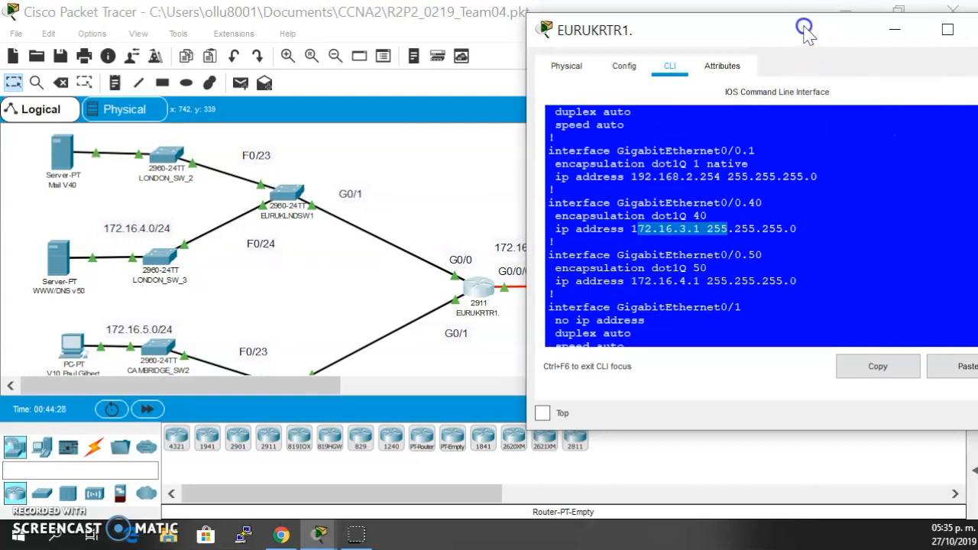
{"action": "left_click_drag", "start_coordinate": [806, 26], "coordinate": [690, 26]}
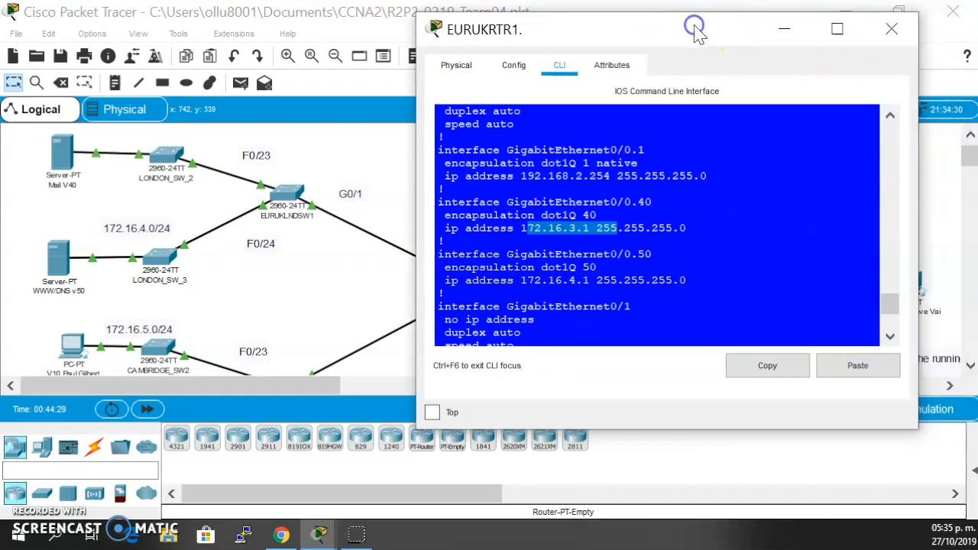
{"action": "left_click", "coordinate": [891, 28]}
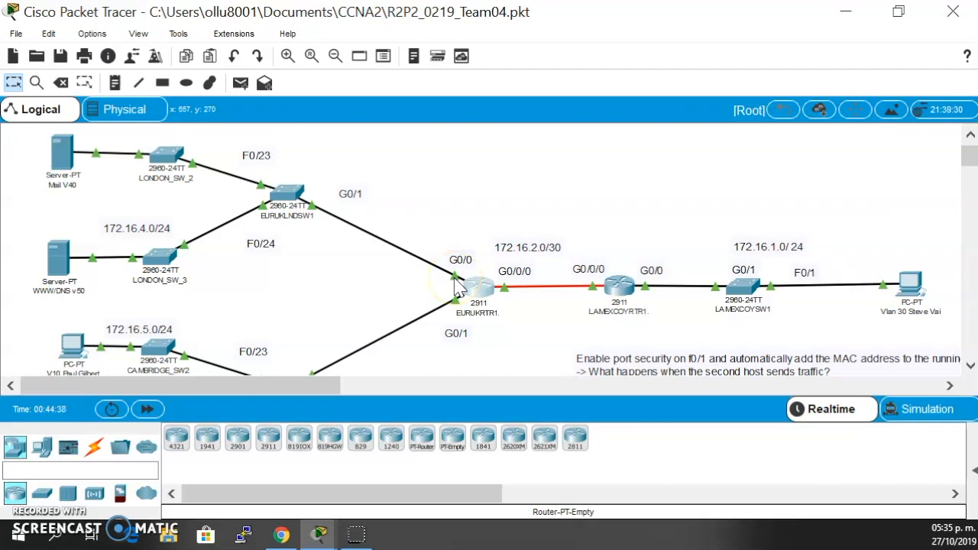
- Open LAMEXCOYRTR1's command line, leave the paged configuration output and display the IP routing table
{"action": "left_click", "coordinate": [620, 287]}
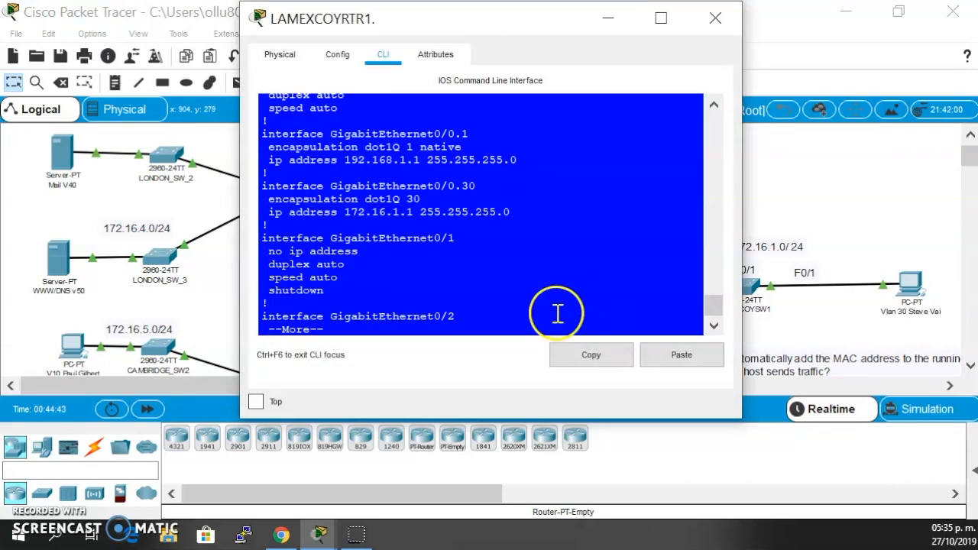
{"action": "key", "text": "Return"}
{"action": "key", "text": "ctrl+c"}
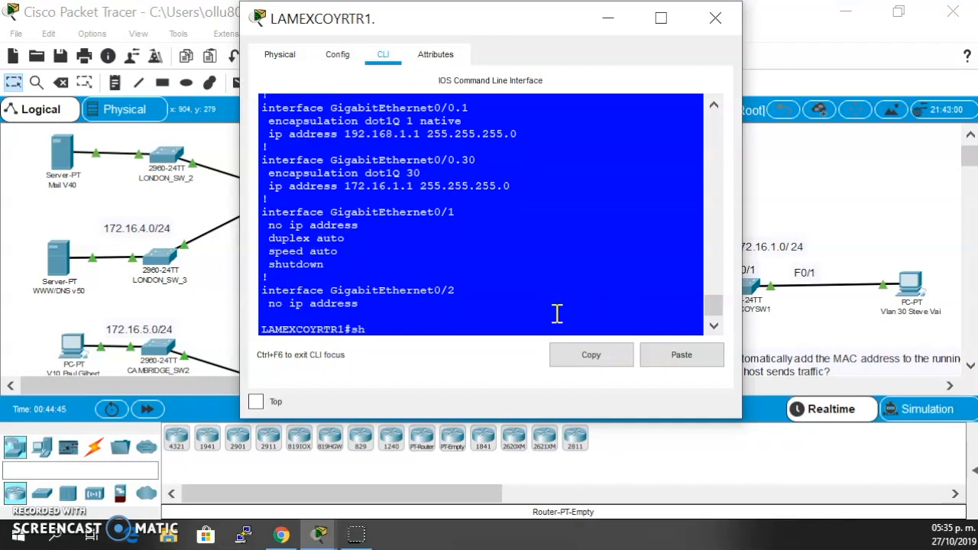
{"action": "type", "text": "sh ip route"}
{"action": "key", "text": "Return"}
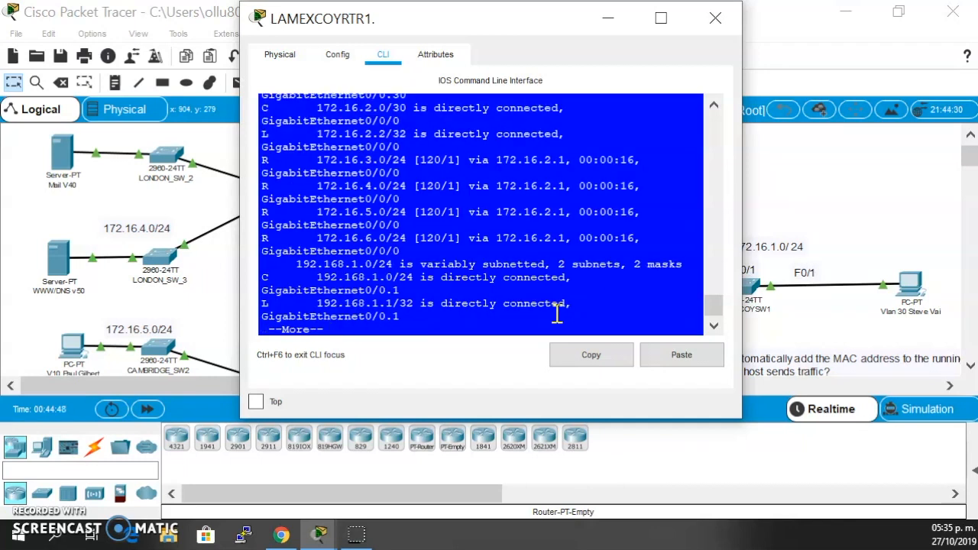
- Examine the route code legend at the start of LAMEXCOYRTR1's routing table, especially the RIP code
{"action": "scroll", "coordinate": [580, 175], "scroll_direction": "up", "scroll_amount": 10}
{"action": "scroll", "coordinate": [553, 204], "scroll_direction": "down", "scroll_amount": 2}
{"action": "scroll", "coordinate": [552, 199], "scroll_direction": "up", "scroll_amount": 2}
{"action": "scroll", "coordinate": [552, 199], "scroll_direction": "up", "scroll_amount": 3}
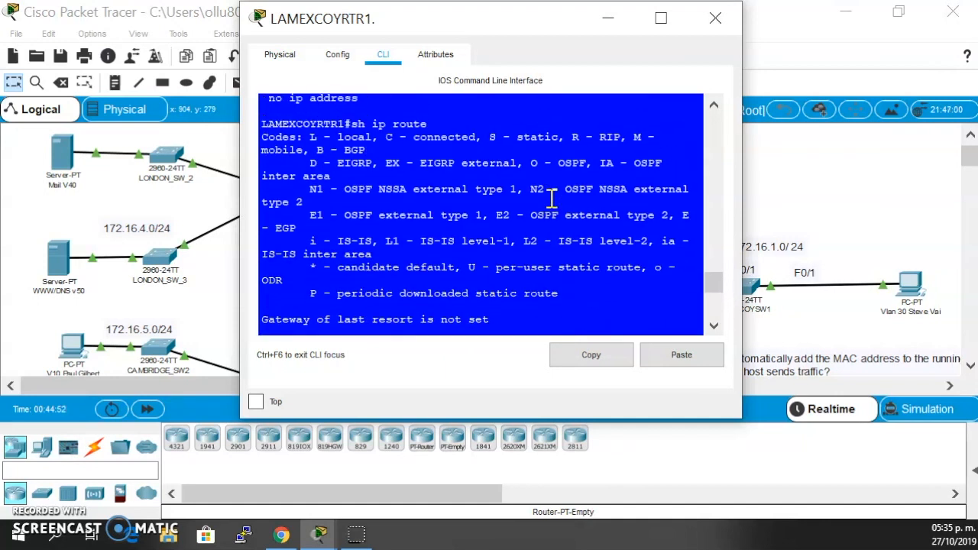
{"action": "left_click", "coordinate": [569, 151]}
{"action": "left_click_drag", "start_coordinate": [598, 137], "coordinate": [646, 138]}
- Examine the connected, local and RIP routes in LAMEXCOYRTR1's routing table against the networks in the topology
{"action": "scroll", "coordinate": [647, 137], "scroll_direction": "down", "scroll_amount": 6}
{"action": "left_click", "coordinate": [274, 214]}
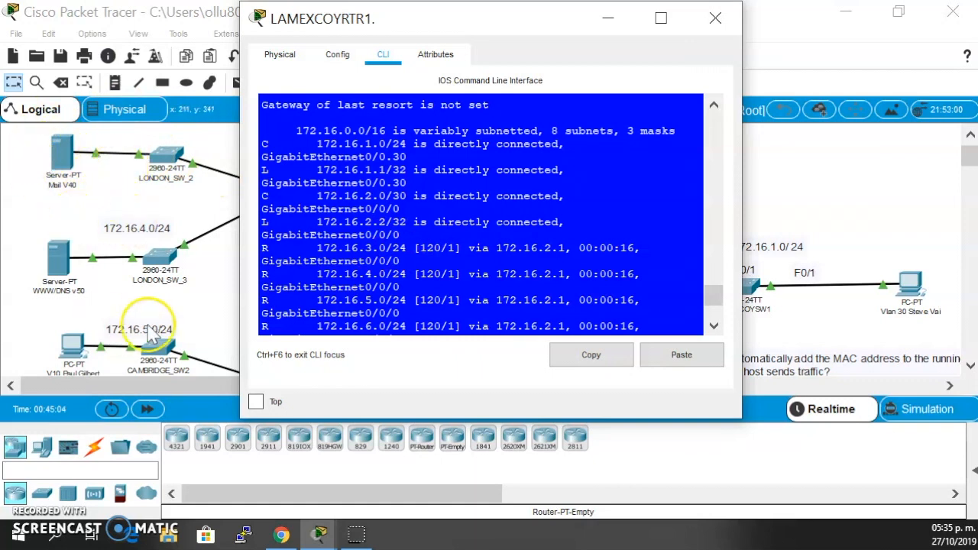
{"action": "scroll", "coordinate": [156, 336], "scroll_direction": "down", "scroll_amount": 1}
{"action": "scroll", "coordinate": [321, 252], "scroll_direction": "down", "scroll_amount": 2}
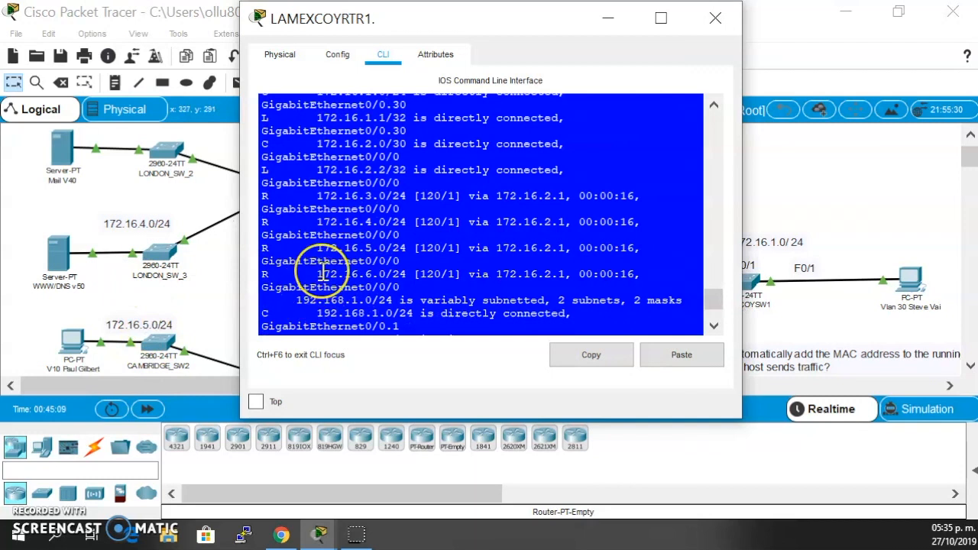
{"action": "scroll", "coordinate": [324, 274], "scroll_direction": "up", "scroll_amount": 2}
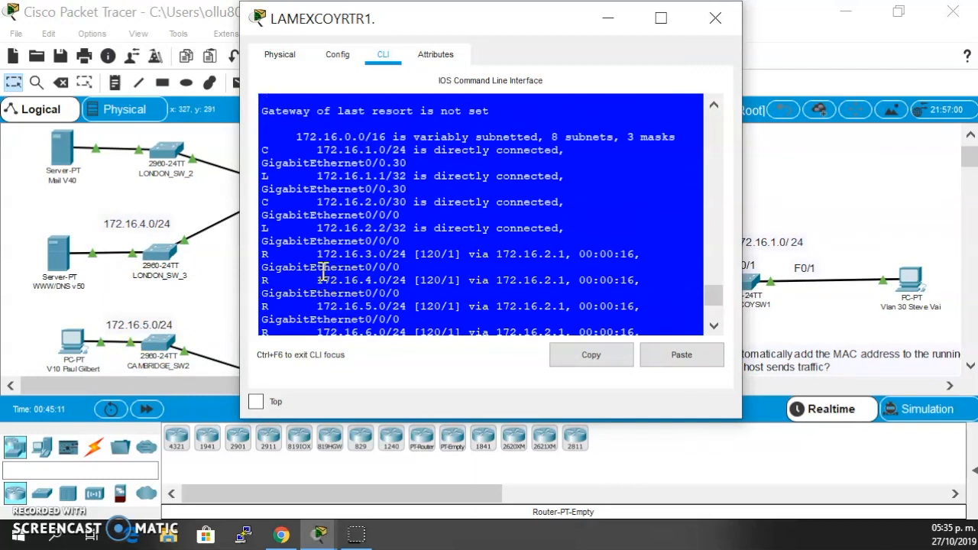
{"action": "scroll", "coordinate": [324, 273], "scroll_direction": "down", "scroll_amount": 3}
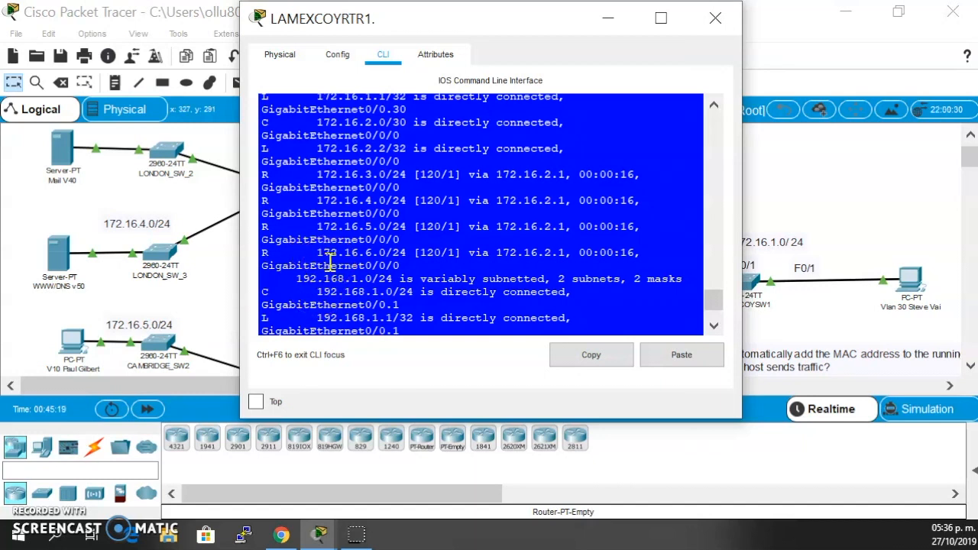
{"action": "scroll", "coordinate": [339, 245], "scroll_direction": "down", "scroll_amount": 3}
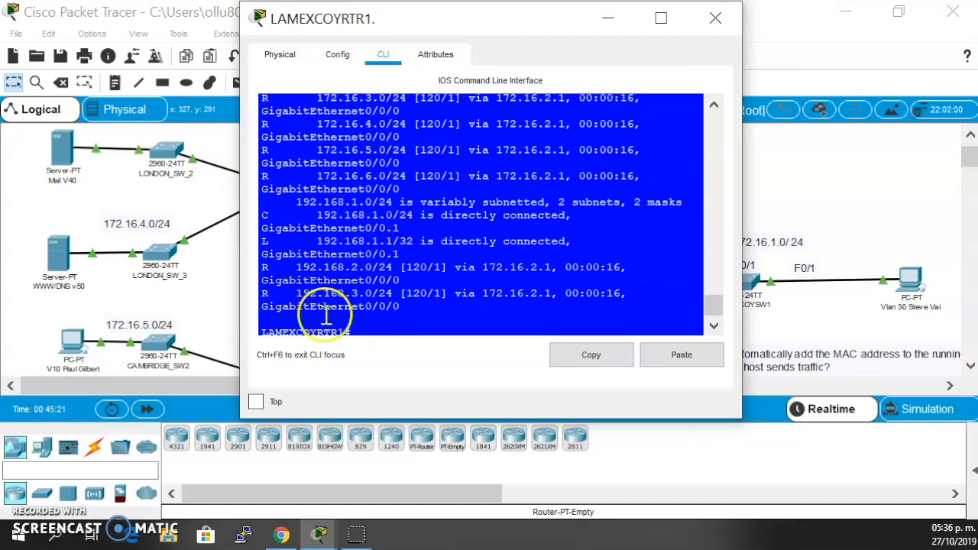
{"action": "left_click_drag", "start_coordinate": [300, 256], "coordinate": [393, 276]}
{"action": "left_click", "coordinate": [303, 269]}
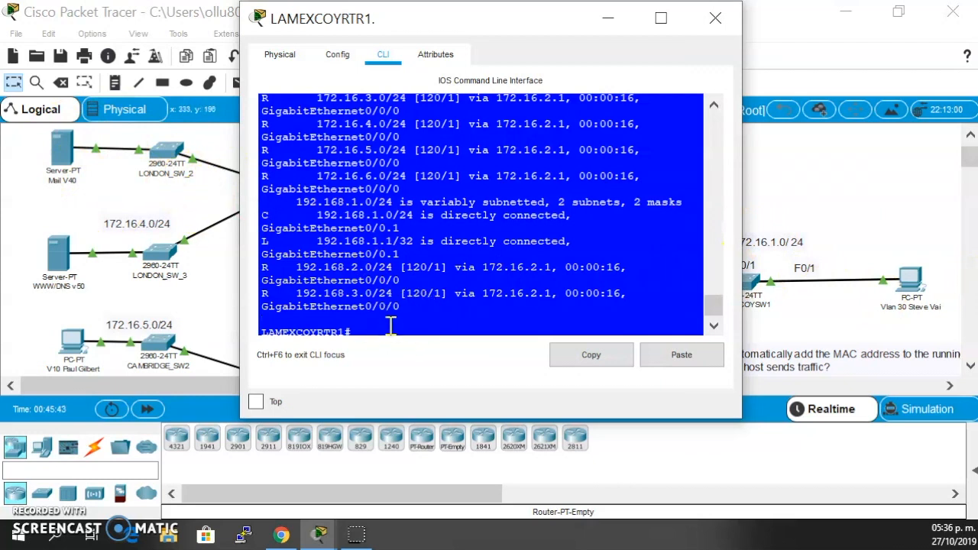
- Display the IP protocols information on LAMEXCOYRTR1 with sh ip protocols and examine the routing protocol line
{"action": "type", "text": "i"}
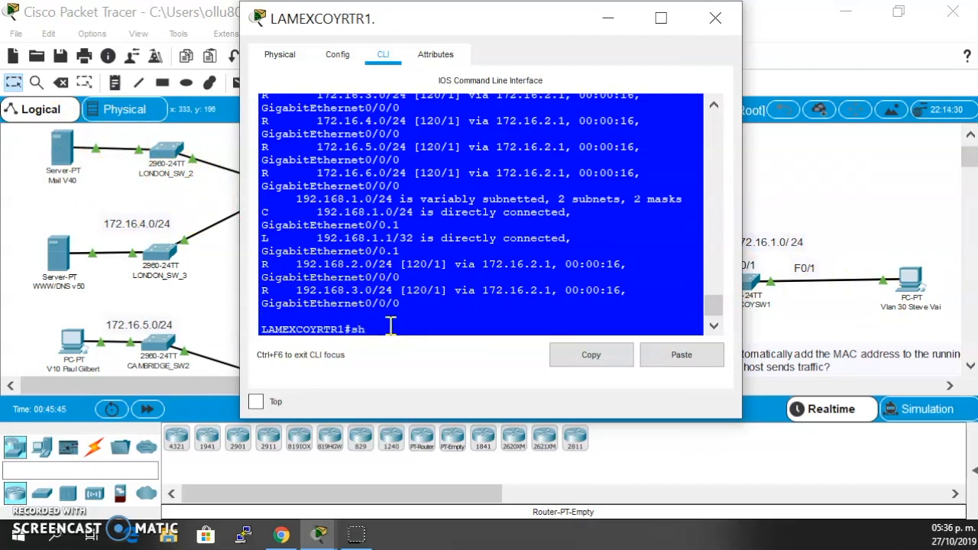
{"action": "type", "text": "p protocol"}
{"action": "key", "text": "Return"}
{"action": "scroll", "coordinate": [377, 208], "scroll_direction": "up", "scroll_amount": 2}
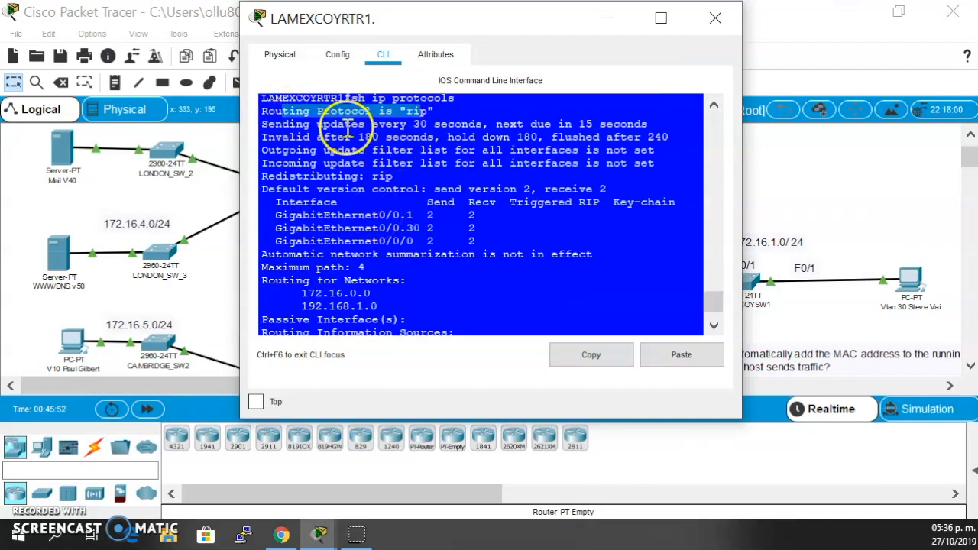
{"action": "left_click_drag", "start_coordinate": [302, 125], "coordinate": [465, 112]}
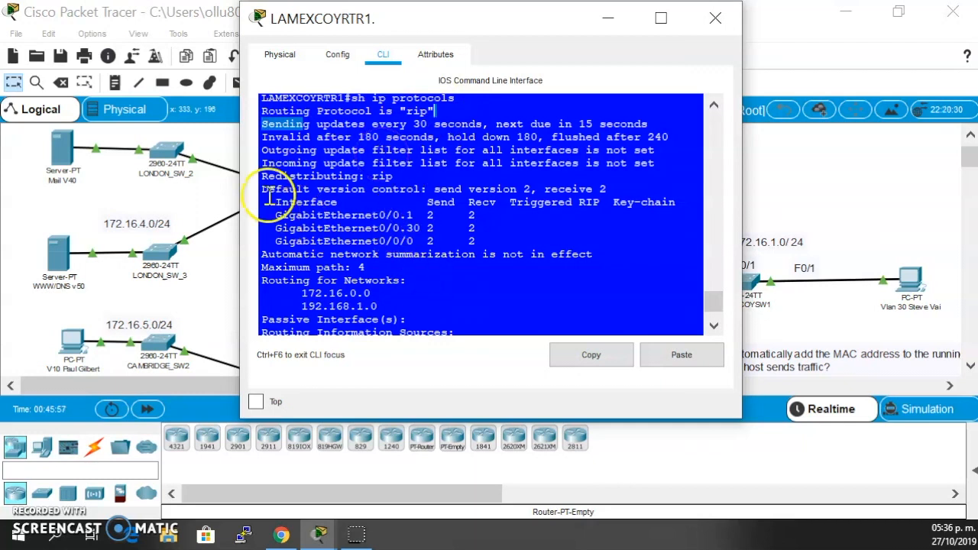
- Examine the advertised networks and the automatic summarization entry in LAMEXCOYRTR1's IP protocols output
{"action": "scroll", "coordinate": [369, 210], "scroll_direction": "down", "scroll_amount": 2}
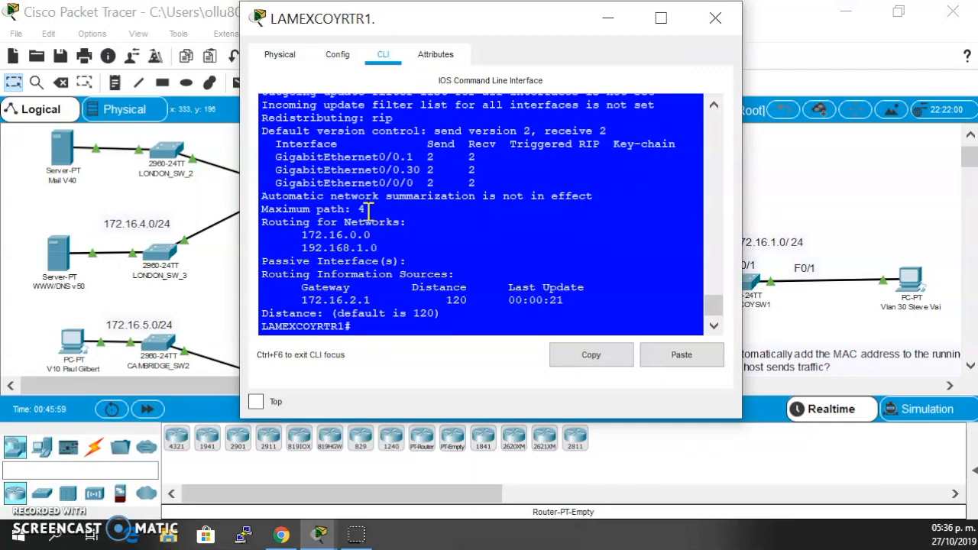
{"action": "scroll", "coordinate": [369, 210], "scroll_direction": "up", "scroll_amount": 1}
{"action": "scroll", "coordinate": [363, 206], "scroll_direction": "down", "scroll_amount": 1}
{"action": "left_click_drag", "start_coordinate": [296, 234], "coordinate": [390, 242]}
{"action": "left_click_drag", "start_coordinate": [309, 248], "coordinate": [334, 249]}
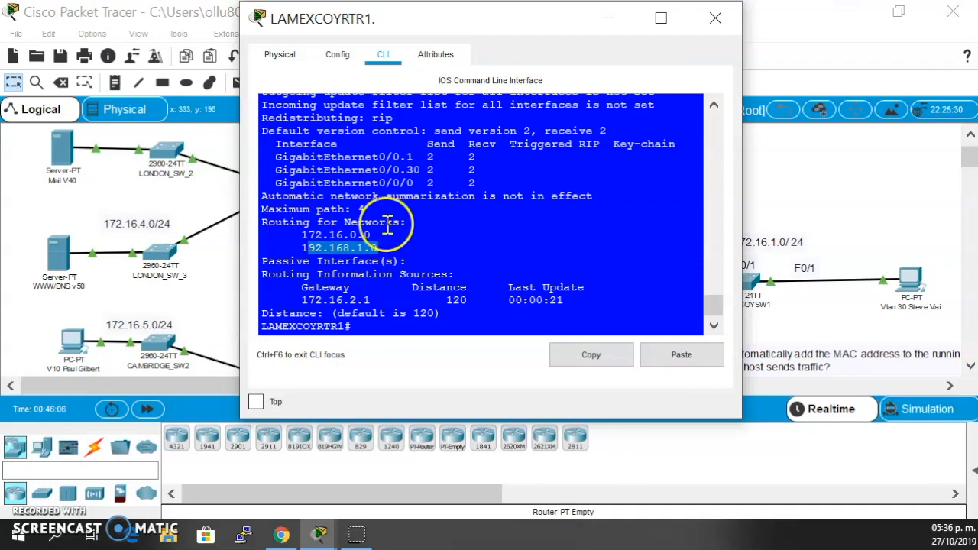
{"action": "left_click_drag", "start_coordinate": [261, 197], "coordinate": [330, 199]}
{"action": "left_click_drag", "start_coordinate": [402, 199], "coordinate": [456, 201]}
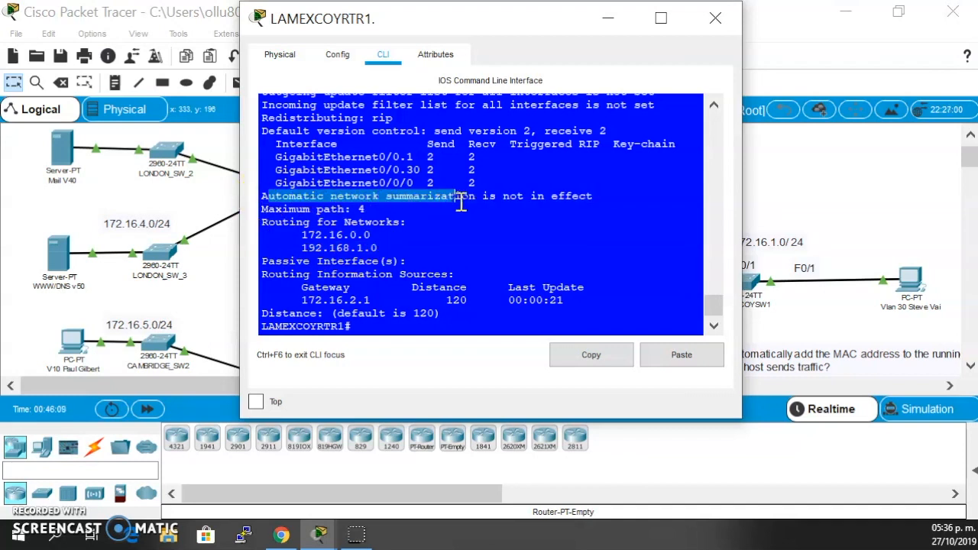
- Display LAMEXCOYRTR1's running configuration with sh run and find its router rip section
{"action": "key", "text": "Return"}
{"action": "type", "text": "sh run"}
{"action": "key", "text": "Return"}
{"action": "key", "text": "space"}
{"action": "key", "text": "space"}
{"action": "key", "text": "space"}
{"action": "key", "text": "space"}
{"action": "scroll", "coordinate": [525, 202], "scroll_direction": "up", "scroll_amount": 2}
{"action": "scroll", "coordinate": [525, 202], "scroll_direction": "up", "scroll_amount": 5}
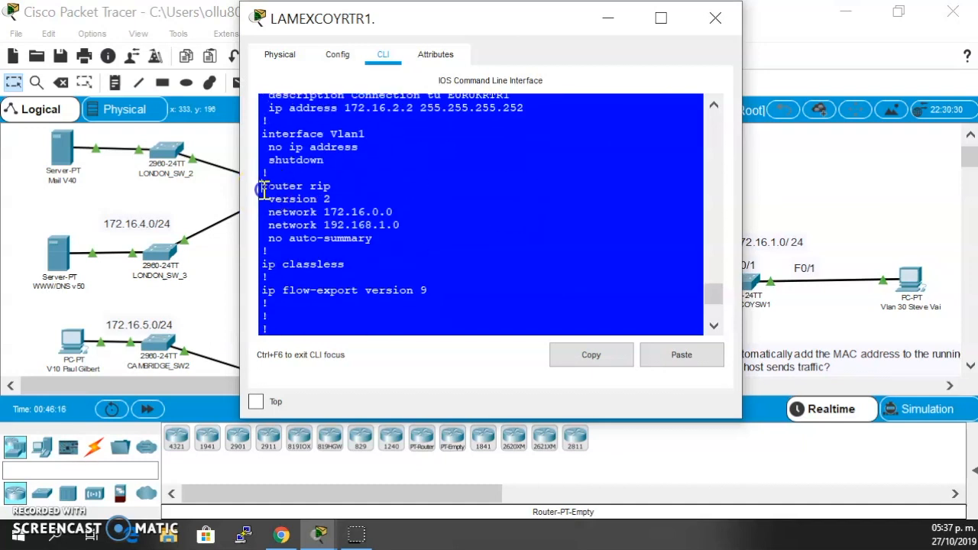
- Examine the RIP version and first network statement in LAMEXCOYRTR1's configuration, comparing them with the subnets on the topology's European side
{"action": "left_click_drag", "start_coordinate": [262, 189], "coordinate": [373, 191]}
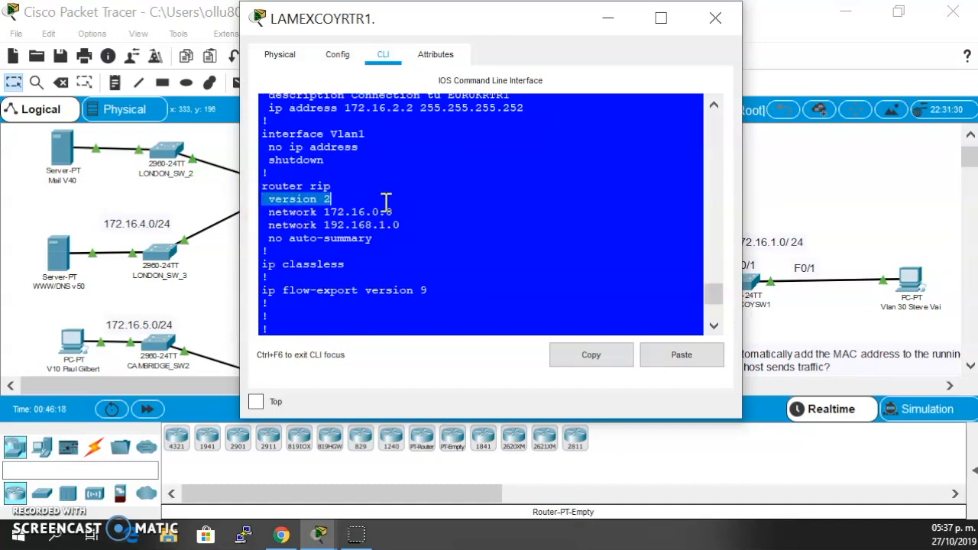
{"action": "left_click_drag", "start_coordinate": [284, 211], "coordinate": [419, 208]}
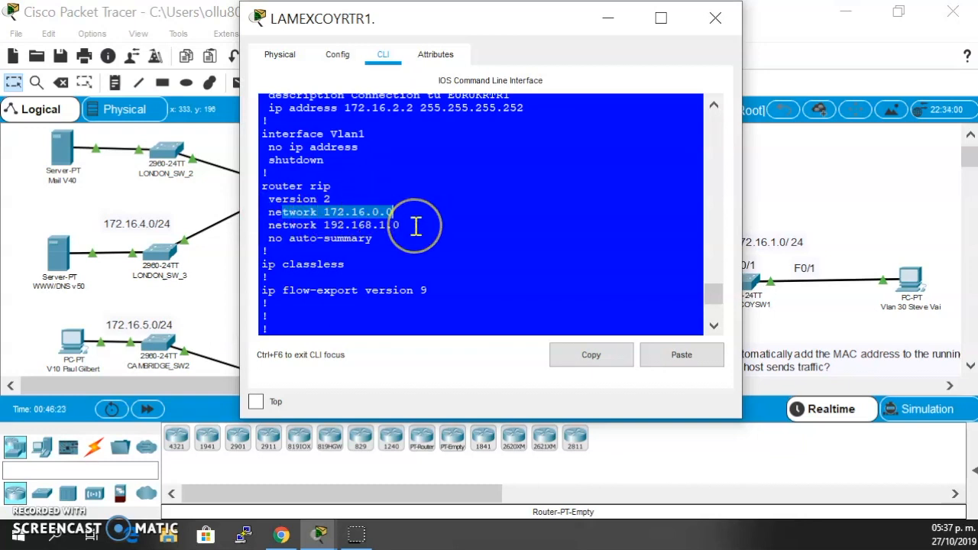
{"action": "left_click", "coordinate": [271, 212]}
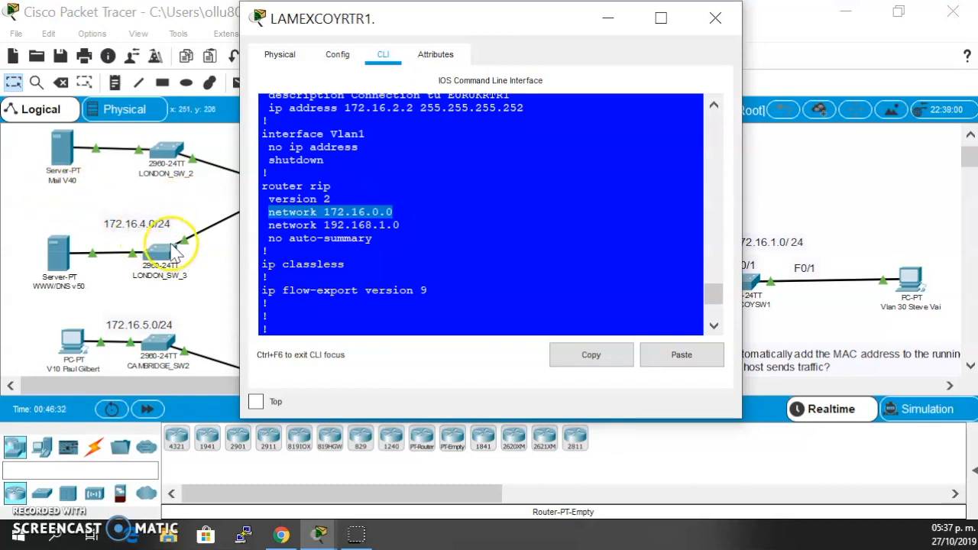
{"action": "left_click_drag", "start_coordinate": [445, 19], "coordinate": [848, 55]}
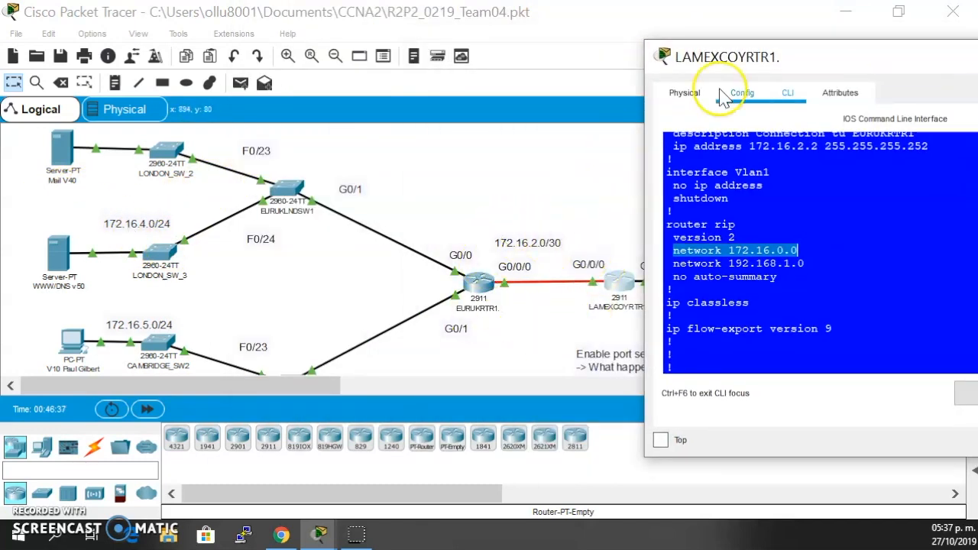
{"action": "left_click_drag", "start_coordinate": [743, 55], "coordinate": [523, 54]}
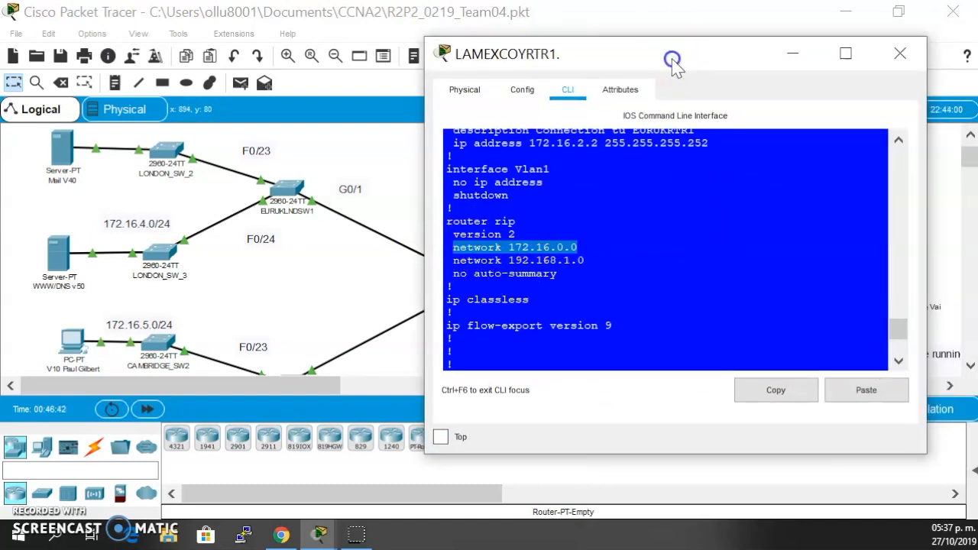
{"action": "left_click_drag", "start_coordinate": [672, 54], "coordinate": [610, 37]}
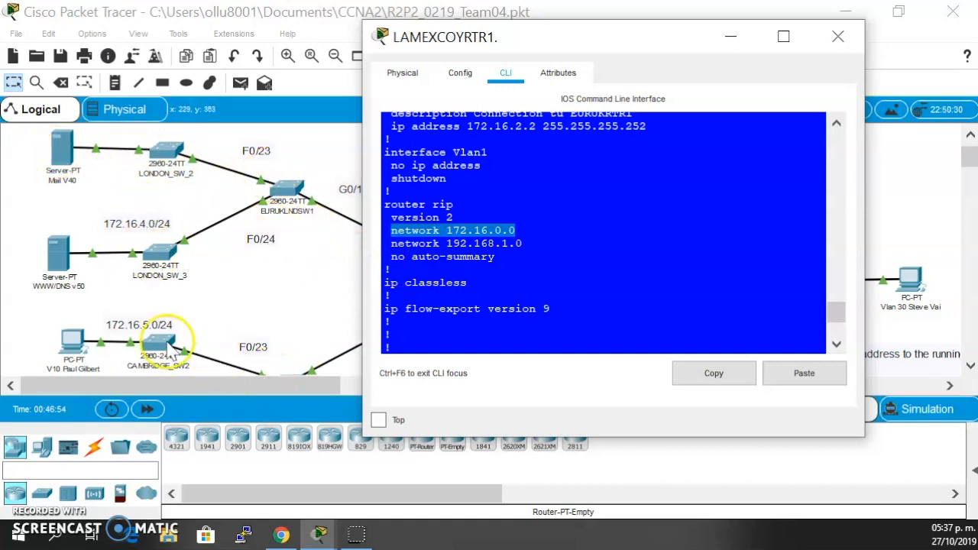
- Review the no auto-summary line and both RIP network statements on LAMEXCOYRTR1, and close the router's window
{"action": "scroll", "coordinate": [495, 271], "scroll_direction": "down", "scroll_amount": 1}
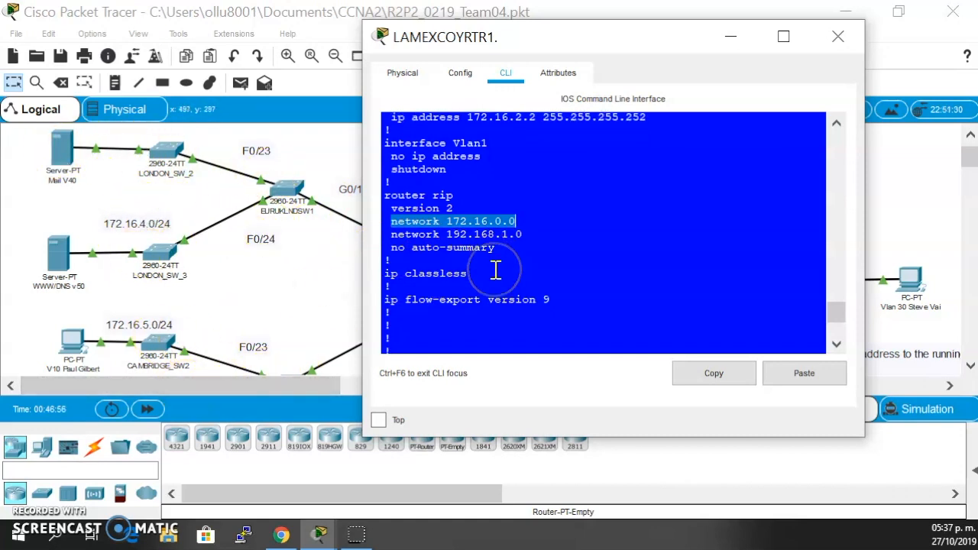
{"action": "scroll", "coordinate": [495, 271], "scroll_direction": "down", "scroll_amount": 2}
{"action": "left_click_drag", "start_coordinate": [500, 184], "coordinate": [337, 187]}
{"action": "left_click_drag", "start_coordinate": [523, 171], "coordinate": [319, 157]}
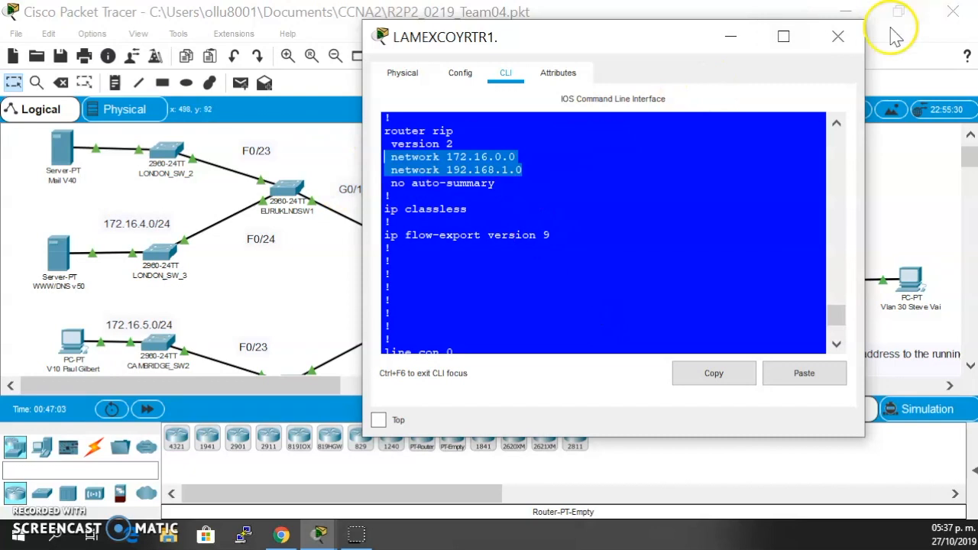
{"action": "left_click", "coordinate": [839, 36]}
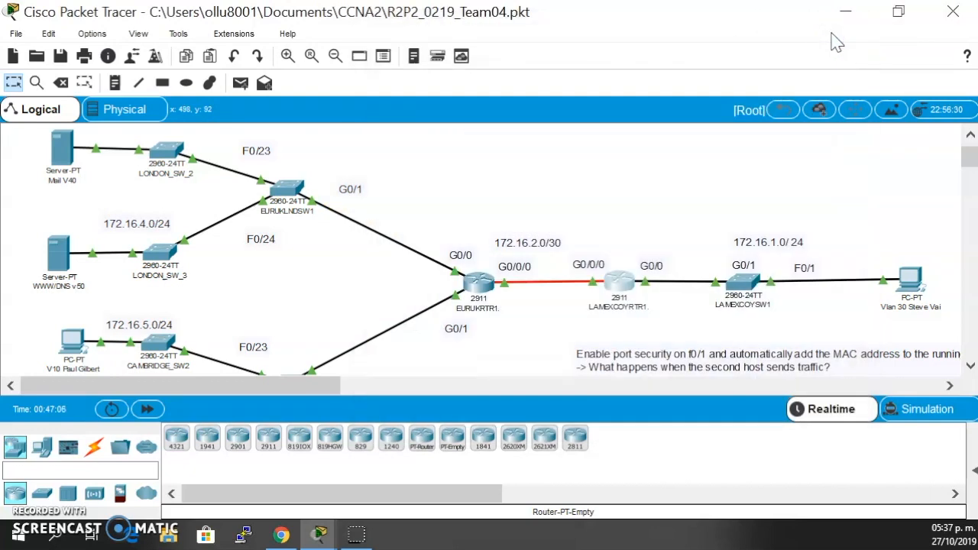
- Open EURUKRTR1's command line and display its IP routing table with sh ip route
{"action": "left_click", "coordinate": [479, 281]}
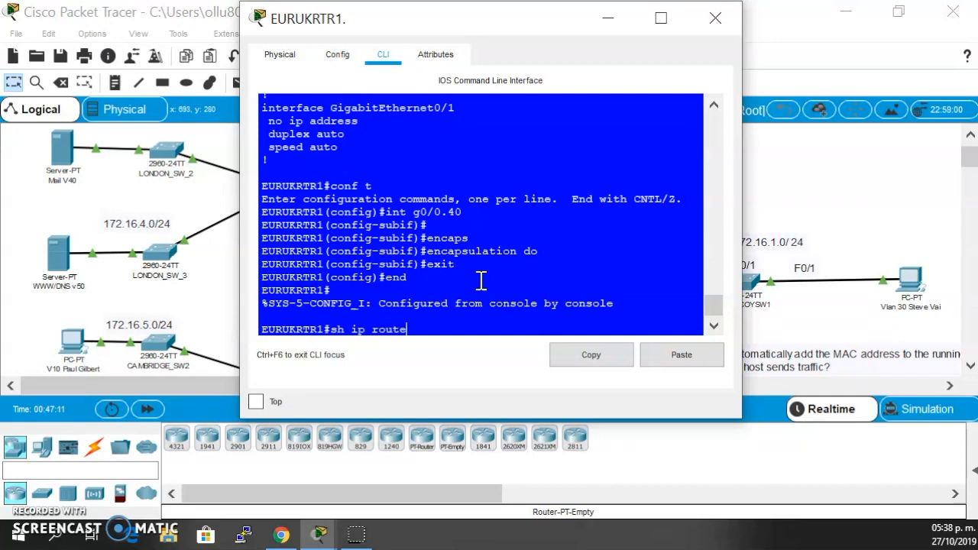
{"action": "type", "text": "sh ip route"}
{"action": "key", "text": "Return"}
{"action": "scroll", "coordinate": [480, 278], "scroll_direction": "up", "scroll_amount": 3}
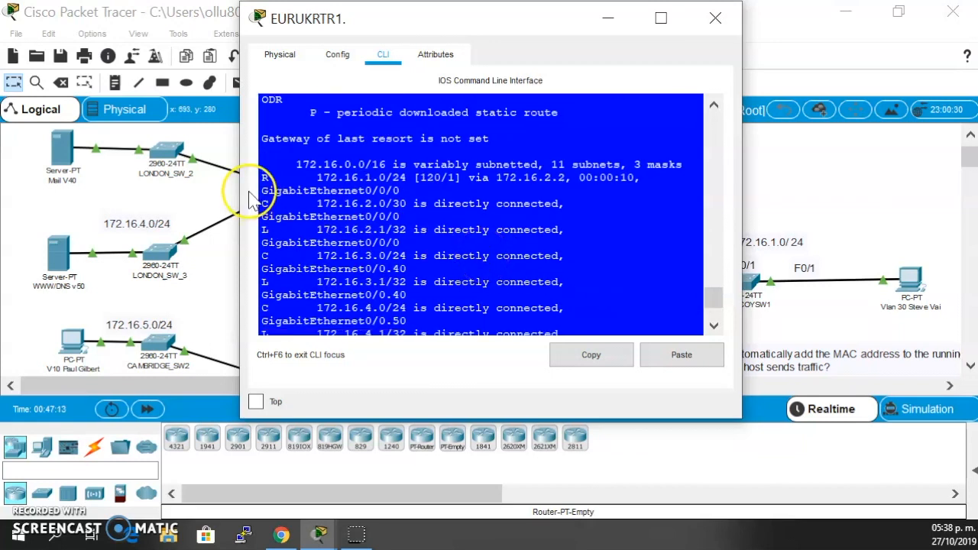
- Examine the RIP-learned routes and their next hop in EURUKRTR1's routing table, and close the router's window
{"action": "left_click_drag", "start_coordinate": [316, 177], "coordinate": [375, 177]}
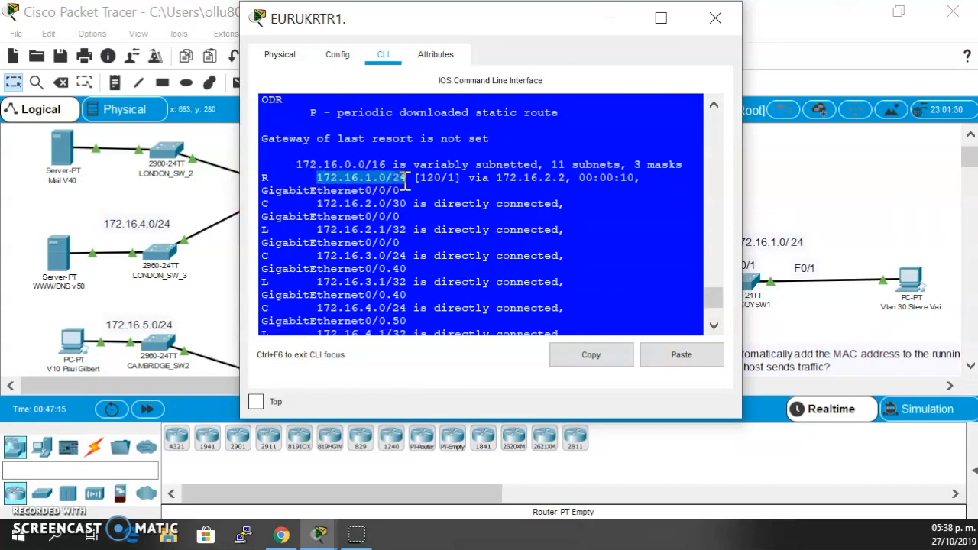
{"action": "left_click_drag", "start_coordinate": [489, 165], "coordinate": [566, 177]}
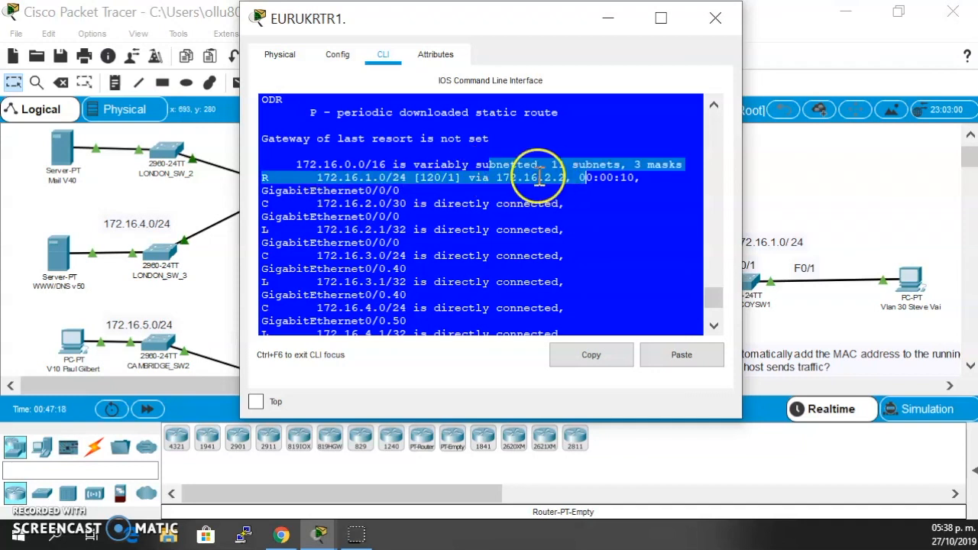
{"action": "scroll", "coordinate": [500, 222], "scroll_direction": "down", "scroll_amount": 4}
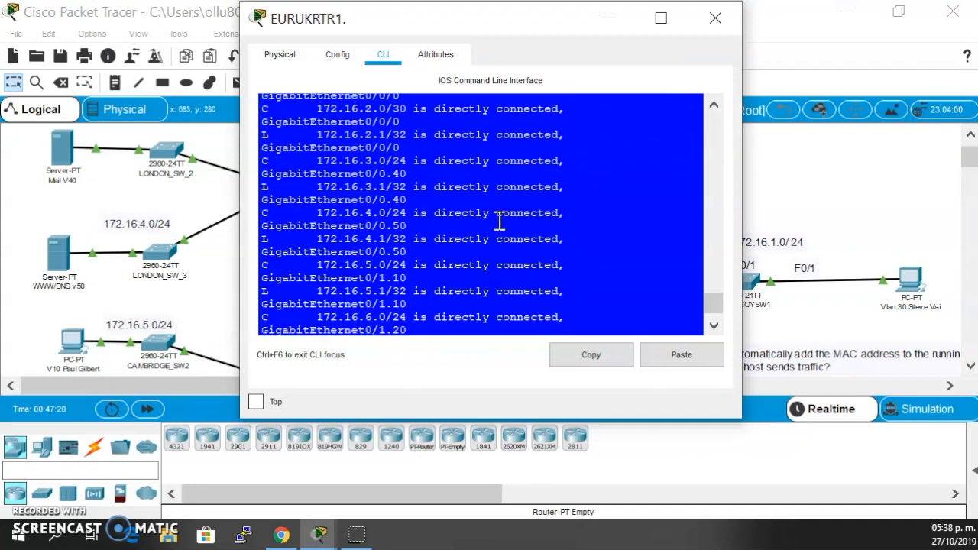
{"action": "key", "text": "space"}
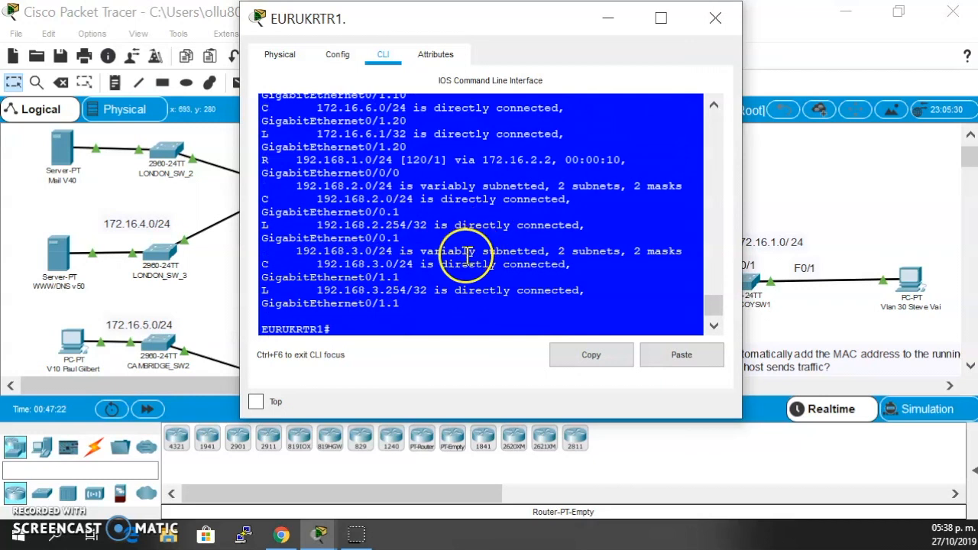
{"action": "left_click_drag", "start_coordinate": [297, 159], "coordinate": [393, 159]}
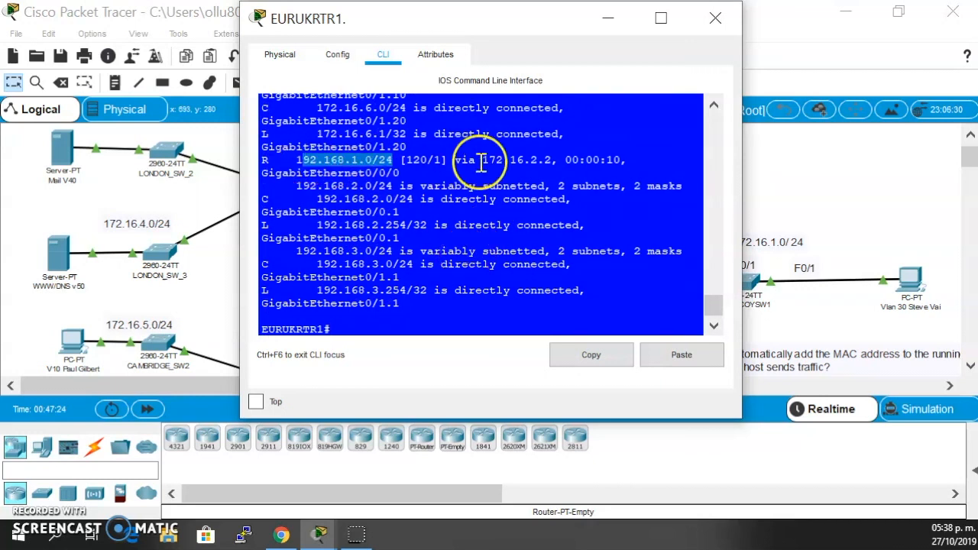
{"action": "left_click_drag", "start_coordinate": [497, 160], "coordinate": [550, 162]}
{"action": "left_click", "coordinate": [712, 22]}
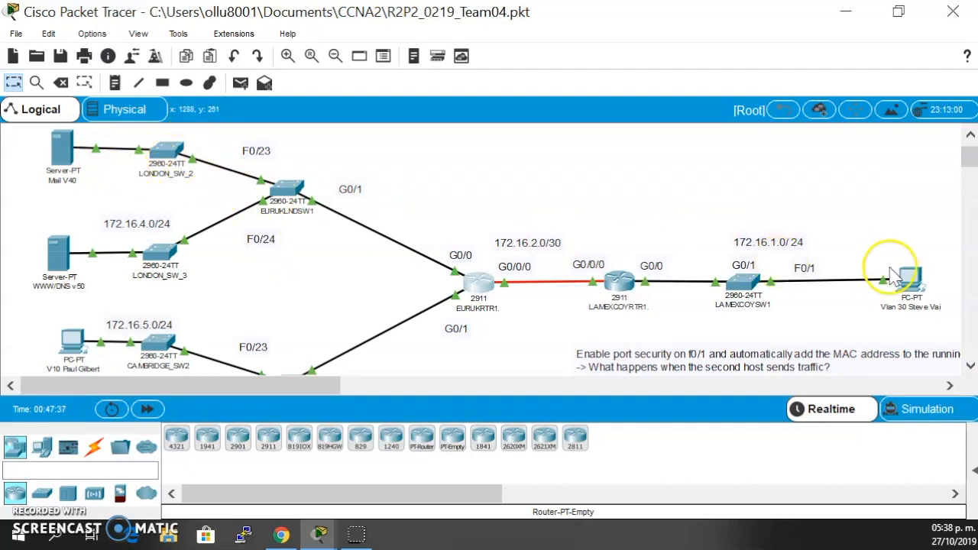
- Examine the end devices and their subnets across the topology, from the VLAN 30 PC to the Cambridge PCs and London servers
{"action": "scroll", "coordinate": [187, 172], "scroll_direction": "down", "scroll_amount": 3}
{"action": "scroll", "coordinate": [185, 174], "scroll_direction": "up", "scroll_amount": 4}
{"action": "scroll", "coordinate": [183, 233], "scroll_direction": "down", "scroll_amount": 3}
{"action": "scroll", "coordinate": [382, 219], "scroll_direction": "up", "scroll_amount": 3}
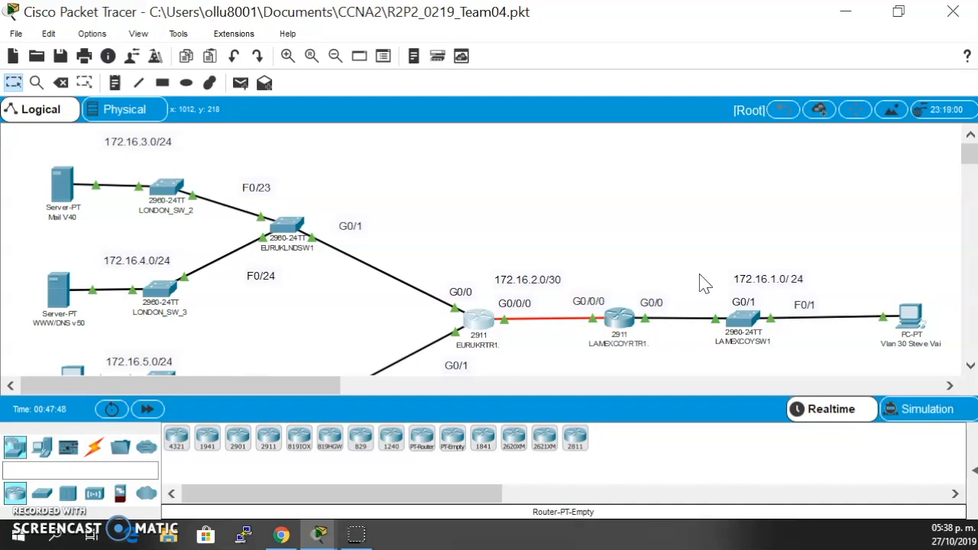
{"action": "scroll", "coordinate": [186, 264], "scroll_direction": "down", "scroll_amount": 3}
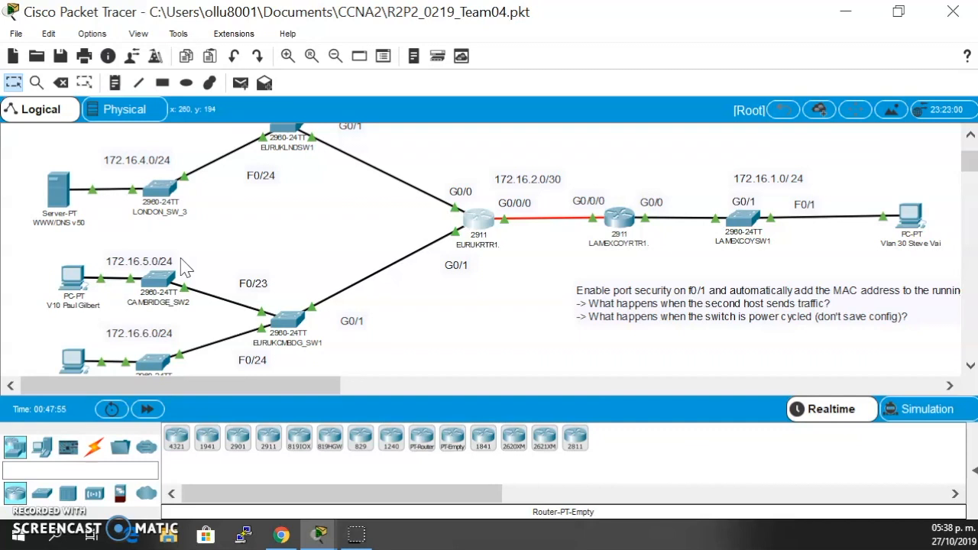
{"action": "mouse_move", "coordinate": [153, 294]}
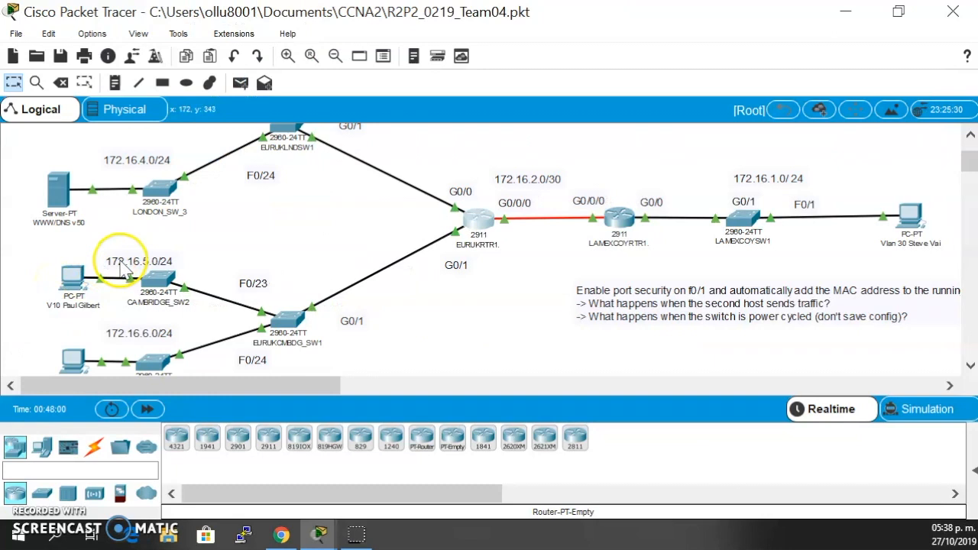
{"action": "scroll", "coordinate": [158, 188], "scroll_direction": "up", "scroll_amount": 3}
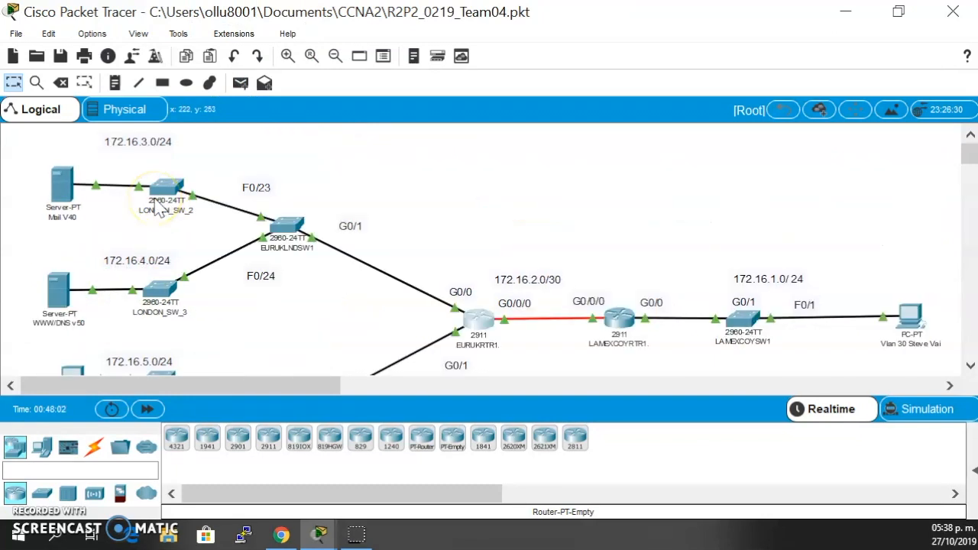
- Examine the DNS service and its resource record on the WWW/DNS server, and close the server's window
{"action": "left_click", "coordinate": [58, 296]}
{"action": "left_click", "coordinate": [322, 8]}
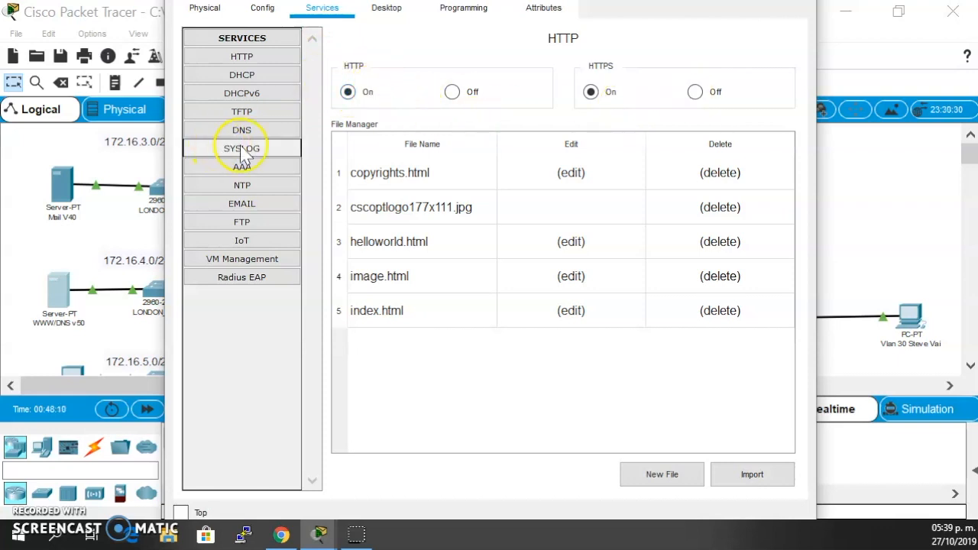
{"action": "left_click", "coordinate": [258, 132]}
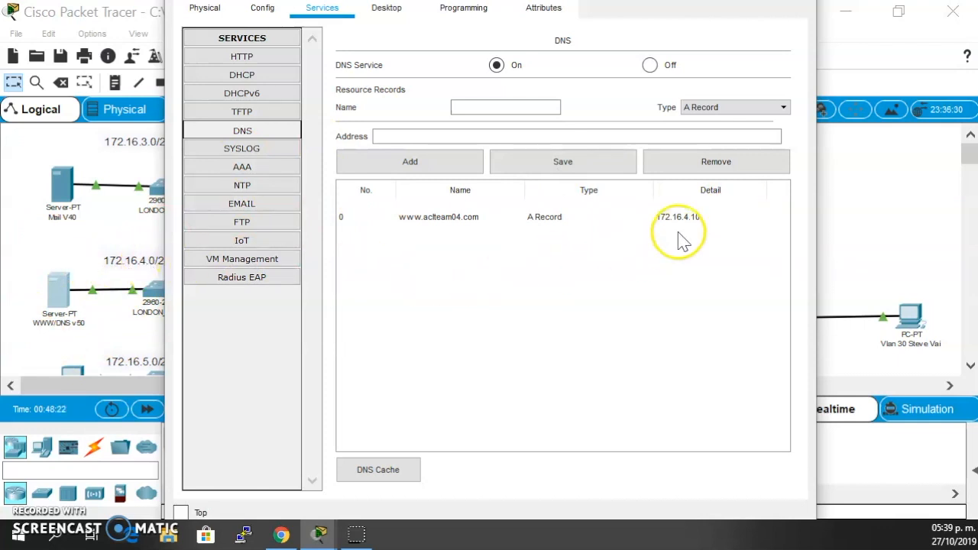
{"action": "left_click_drag", "start_coordinate": [820, 27], "coordinate": [763, 30]}
{"action": "left_click", "coordinate": [733, 18]}
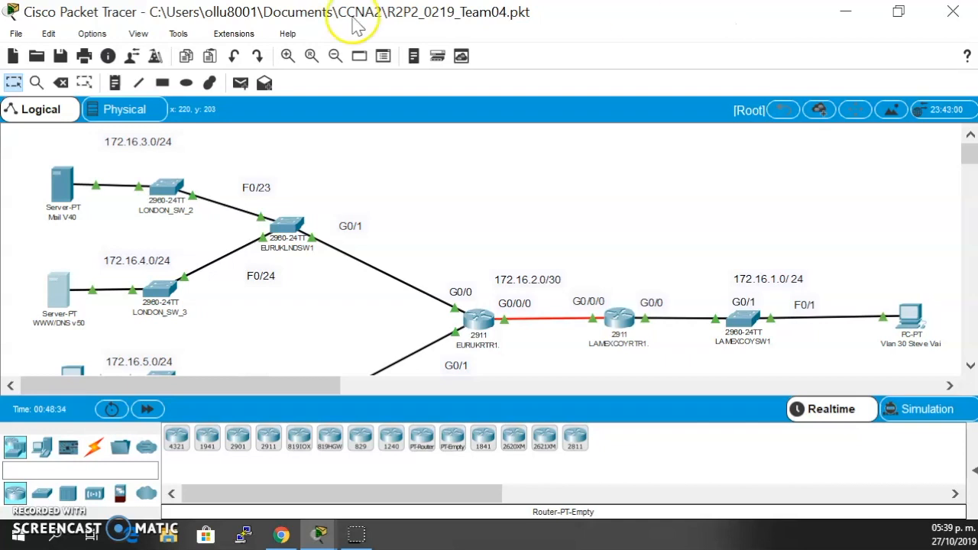
- Open the EMAIL service settings on the Mail server and show the details of the first user account
{"action": "left_click", "coordinate": [59, 184]}
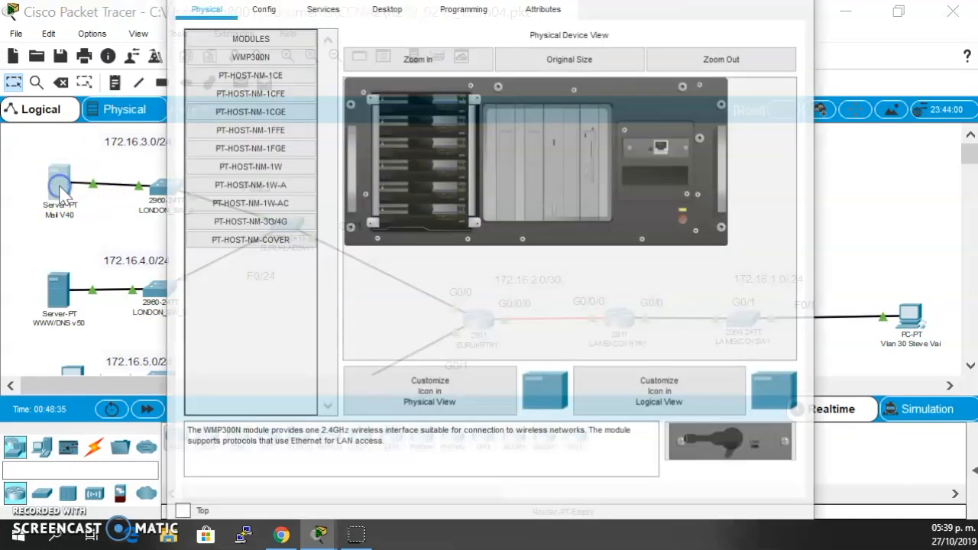
{"action": "left_click", "coordinate": [322, 15]}
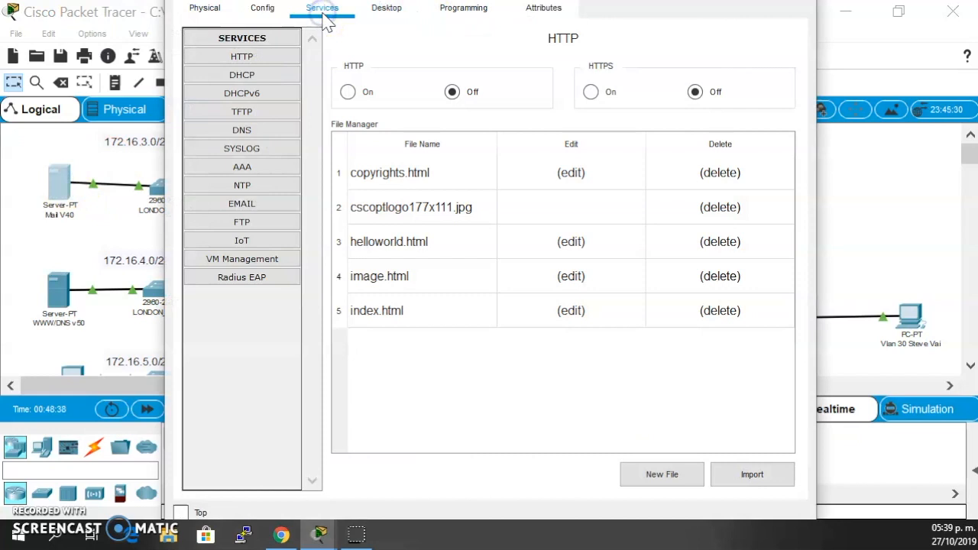
{"action": "left_click", "coordinate": [245, 218]}
{"action": "left_click", "coordinate": [241, 204]}
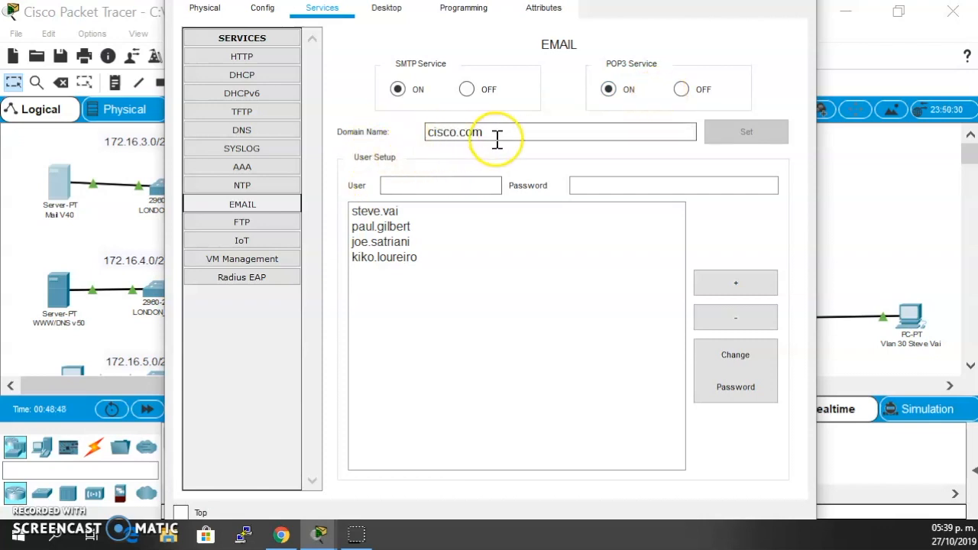
{"action": "left_click", "coordinate": [382, 214]}
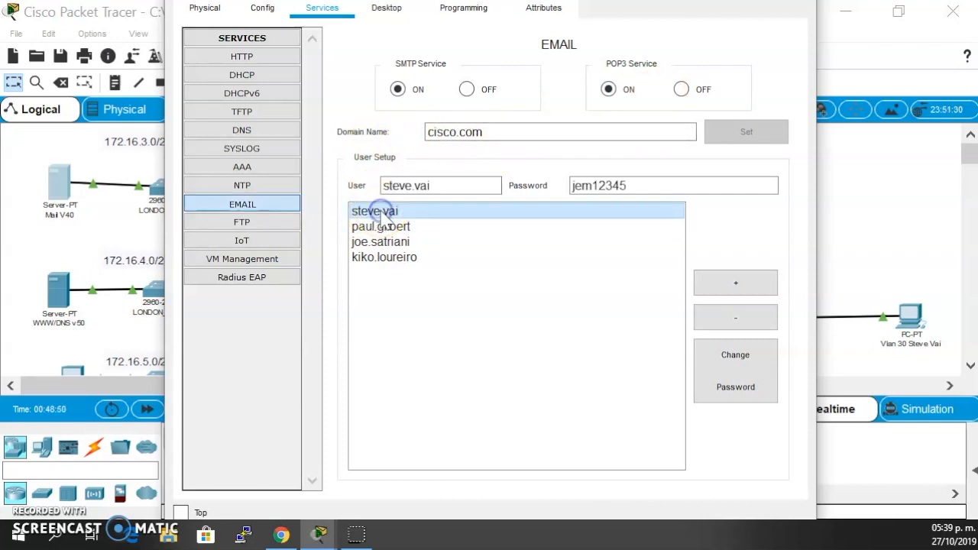
- Examine the remaining email user accounts on the Mail server, and close the server's window
{"action": "left_click", "coordinate": [386, 226]}
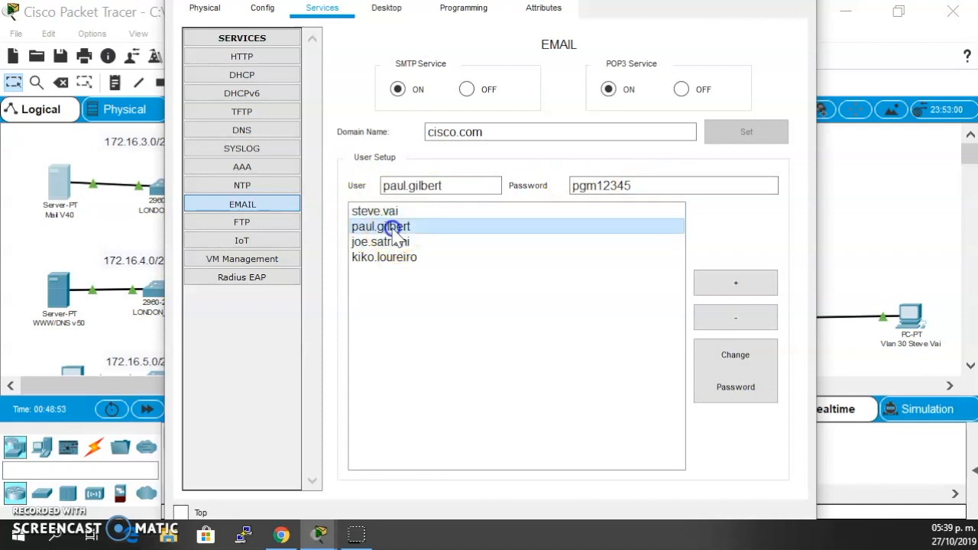
{"action": "left_click", "coordinate": [383, 256]}
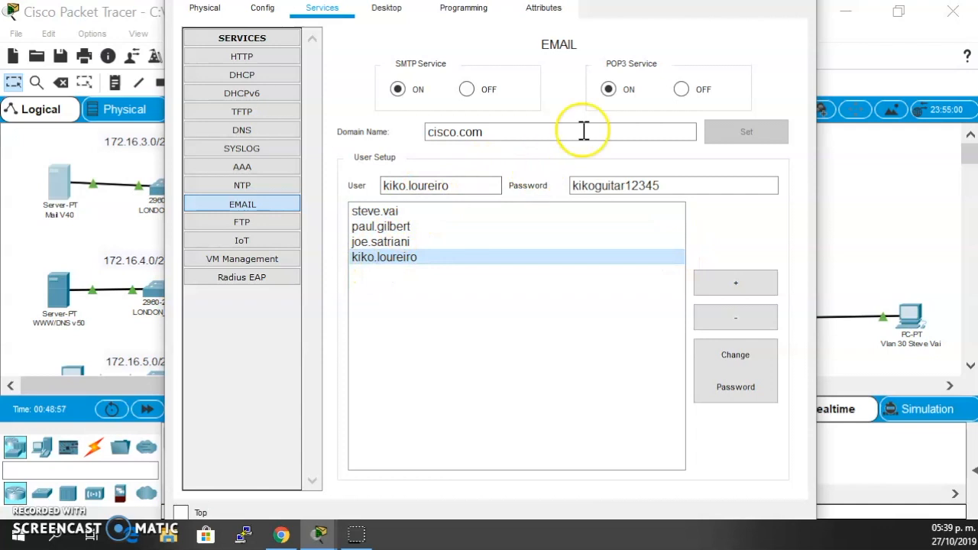
{"action": "left_click_drag", "start_coordinate": [817, 36], "coordinate": [724, 36]}
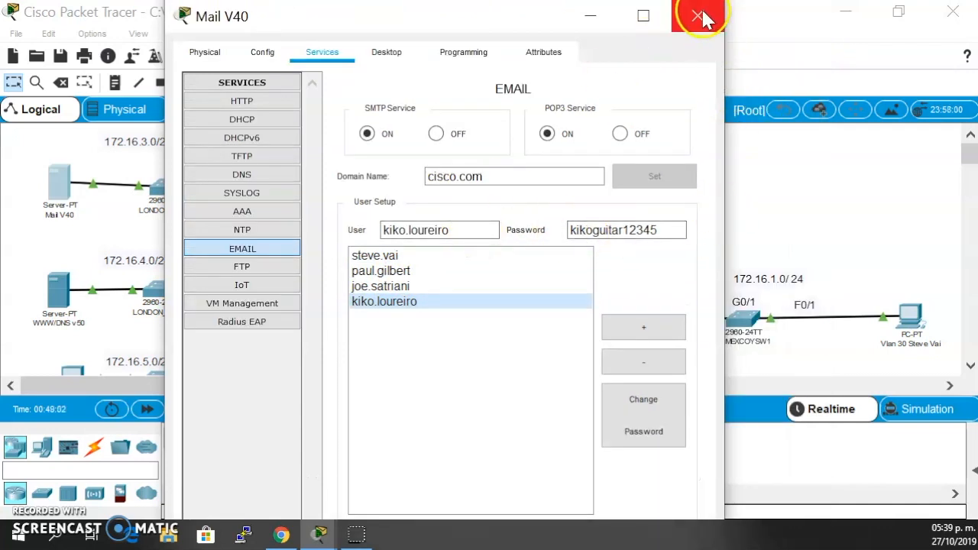
{"action": "left_click", "coordinate": [466, 284]}
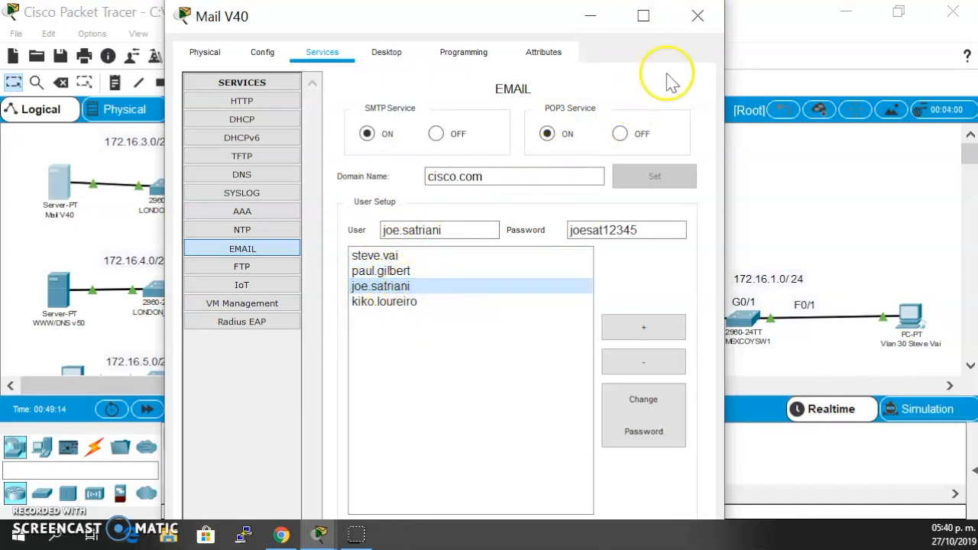
{"action": "left_click", "coordinate": [698, 16]}
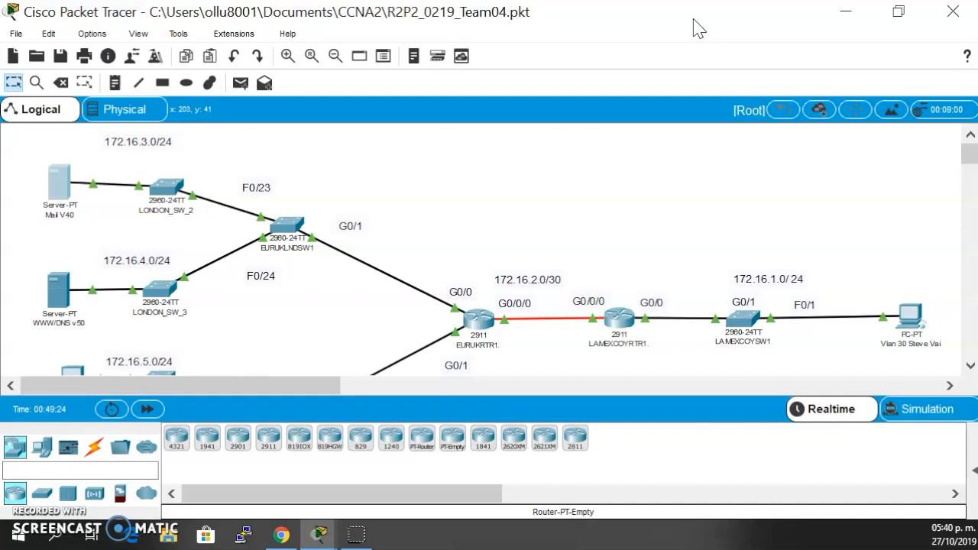
- Examine the path from the VLAN 20 PC and the London servers through EURUKRTR1 across the topology, briefly opening that router's command line
{"action": "scroll", "coordinate": [581, 187], "scroll_direction": "down", "scroll_amount": 4}
{"action": "scroll", "coordinate": [530, 197], "scroll_direction": "up", "scroll_amount": 4}
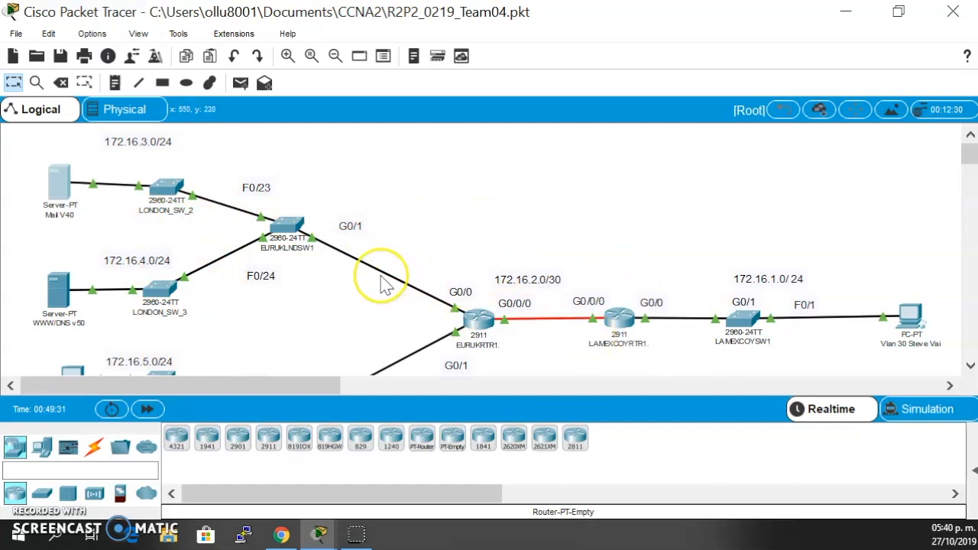
{"action": "scroll", "coordinate": [382, 284], "scroll_direction": "down", "scroll_amount": 1}
{"action": "scroll", "coordinate": [385, 284], "scroll_direction": "down", "scroll_amount": 1}
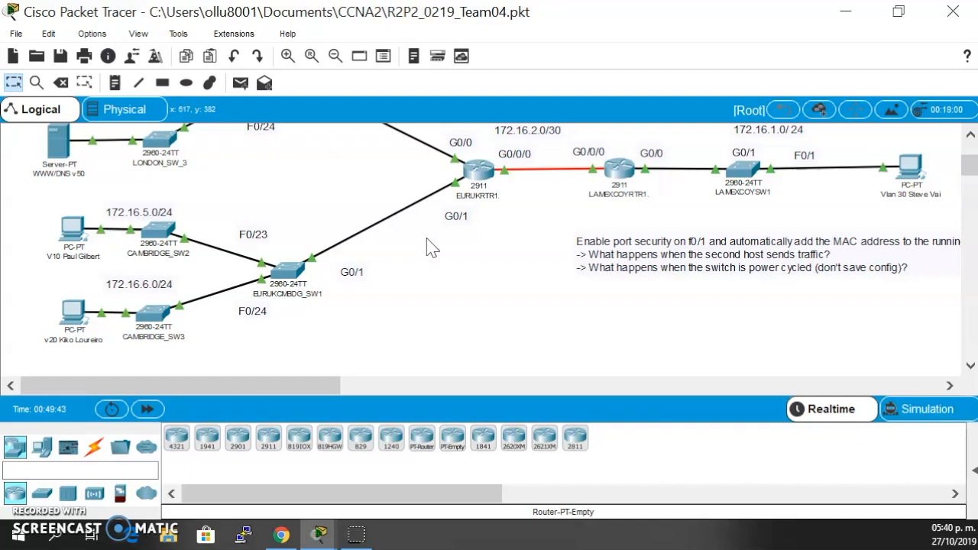
{"action": "scroll", "coordinate": [432, 275], "scroll_direction": "up", "scroll_amount": 1}
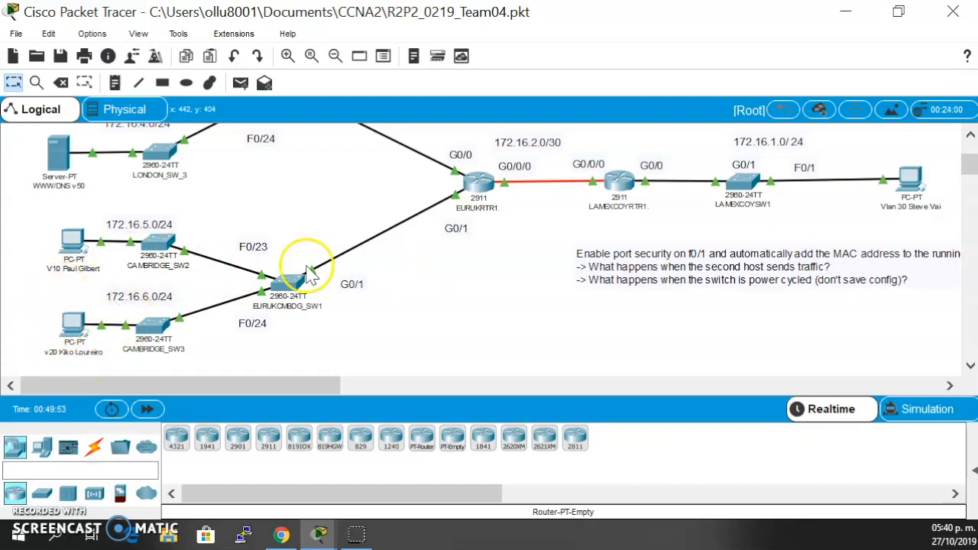
{"action": "scroll", "coordinate": [402, 274], "scroll_direction": "up", "scroll_amount": 3}
{"action": "scroll", "coordinate": [402, 274], "scroll_direction": "right", "scroll_amount": 10}
{"action": "scroll", "coordinate": [403, 273], "scroll_direction": "left", "scroll_amount": 10}
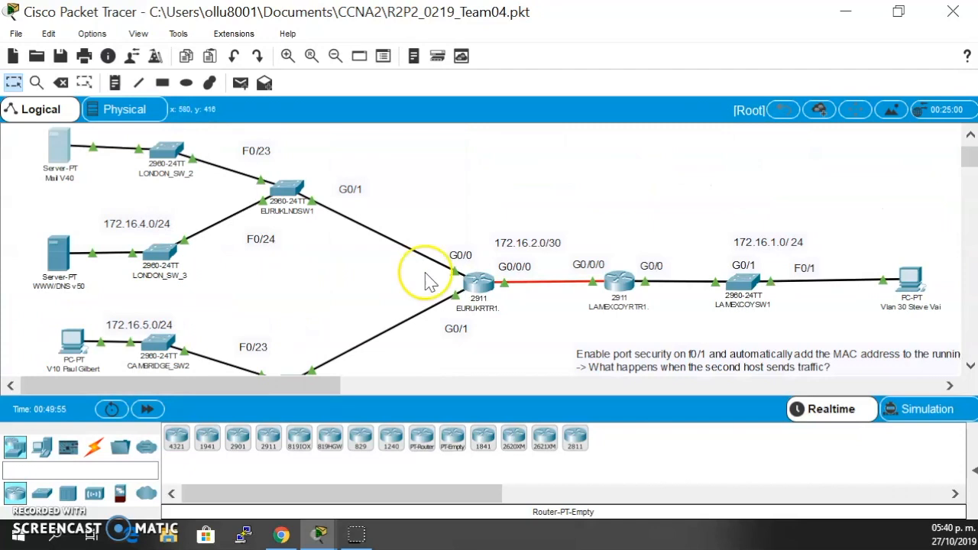
{"action": "scroll", "coordinate": [491, 280], "scroll_direction": "down", "scroll_amount": 1}
{"action": "left_click", "coordinate": [490, 277]}
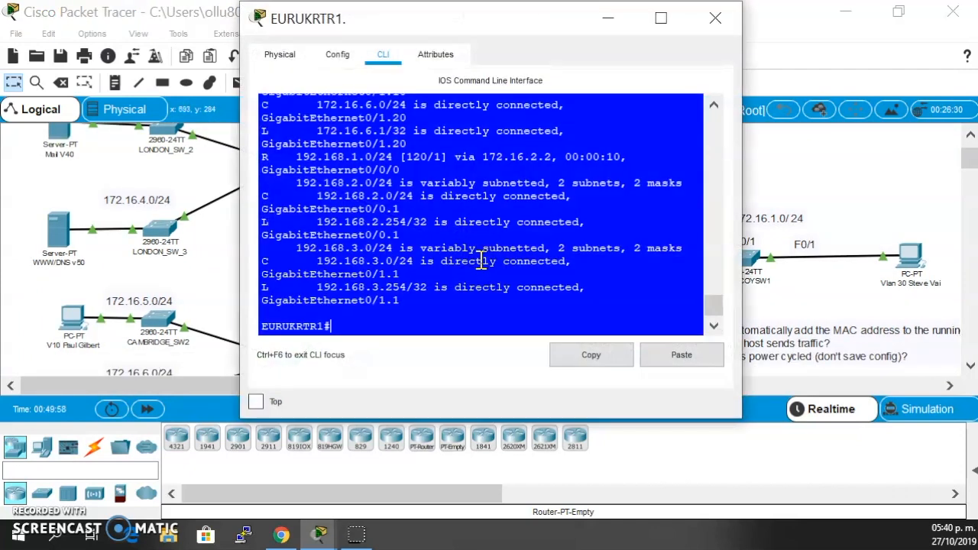
{"action": "left_click", "coordinate": [718, 23]}
{"action": "scroll", "coordinate": [343, 192], "scroll_direction": "down", "scroll_amount": 6}
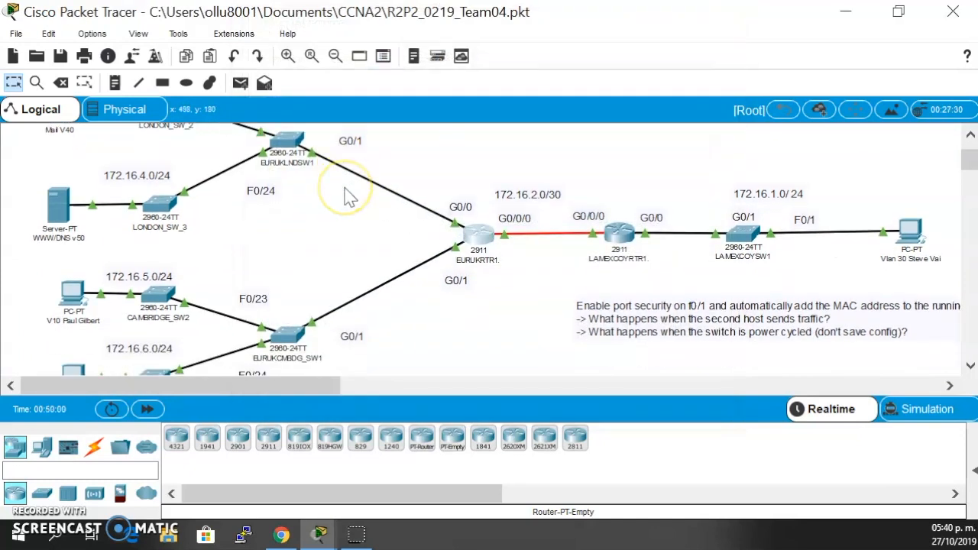
{"action": "scroll", "coordinate": [150, 321], "scroll_direction": "up", "scroll_amount": 4}
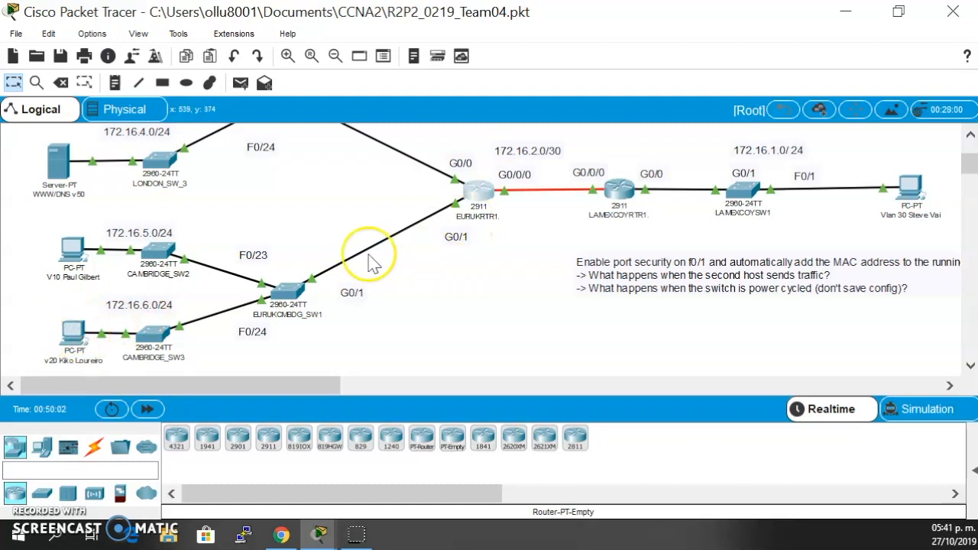
- Open the Command Prompt on the VLAN 20 PC and move its window clear of the London servers
{"action": "left_click", "coordinate": [72, 333]}
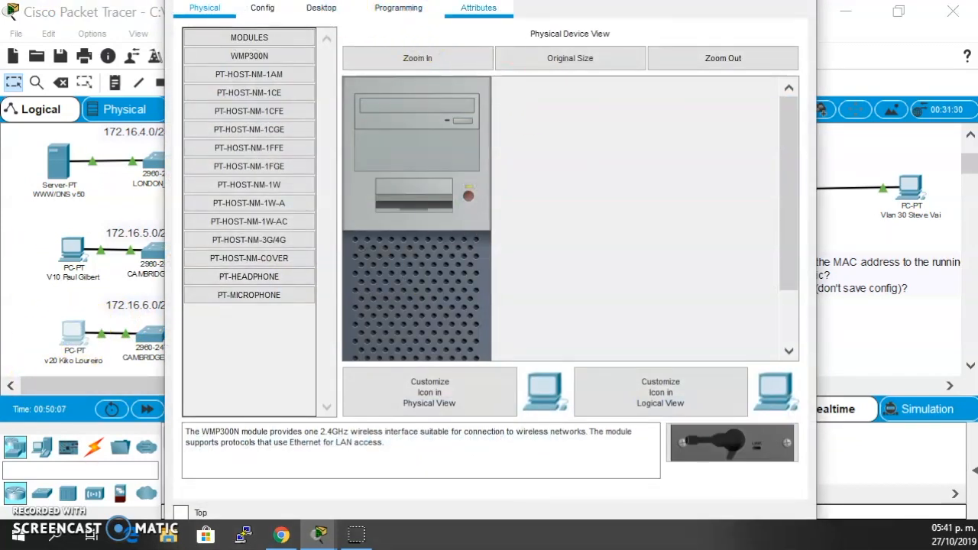
{"action": "left_click", "coordinate": [831, 16]}
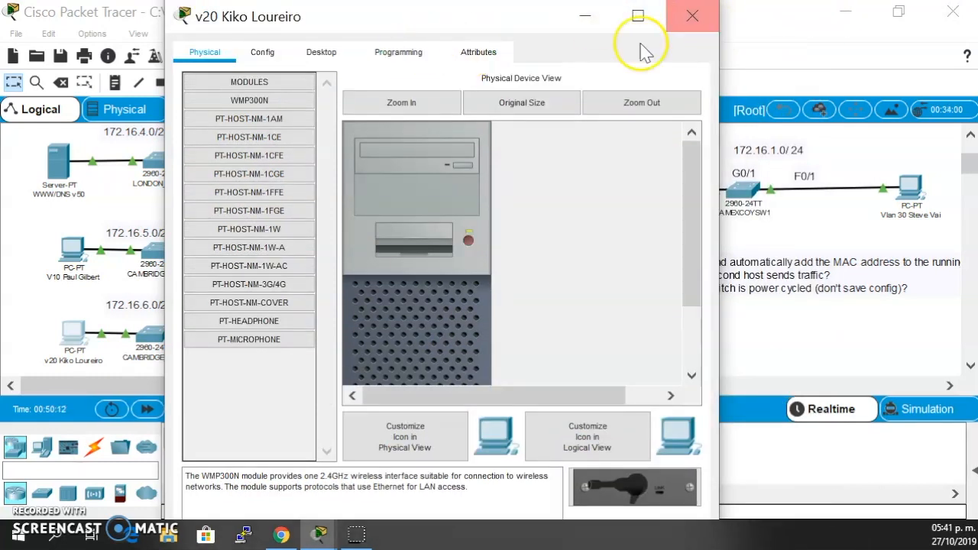
{"action": "left_click", "coordinate": [321, 52]}
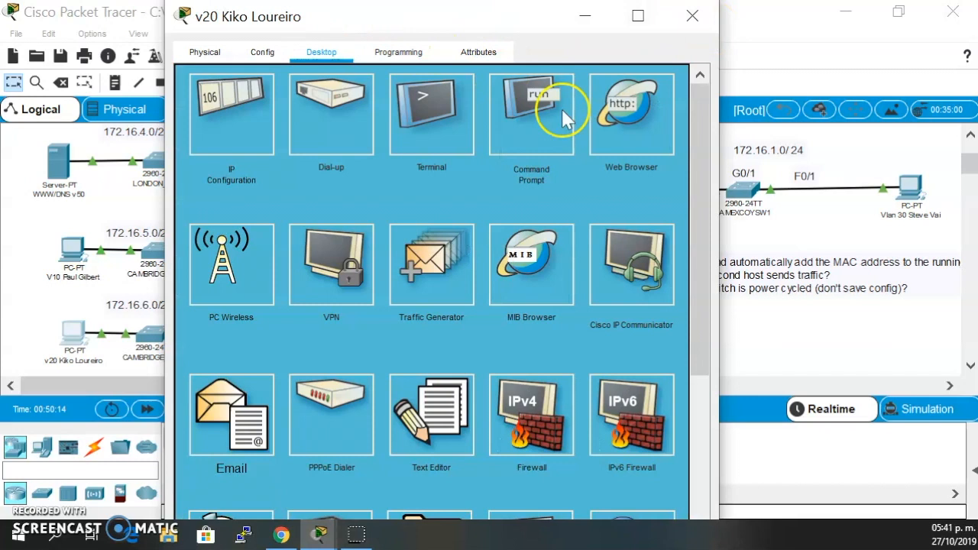
{"action": "left_click", "coordinate": [542, 113]}
{"action": "left_click_drag", "start_coordinate": [481, 21], "coordinate": [568, 46]}
- Ping the WWW/DNS server at 172.16.4.10 from the VLAN 20 PC, and close the Command Prompt
{"action": "scroll", "coordinate": [107, 195], "scroll_direction": "up", "scroll_amount": 3}
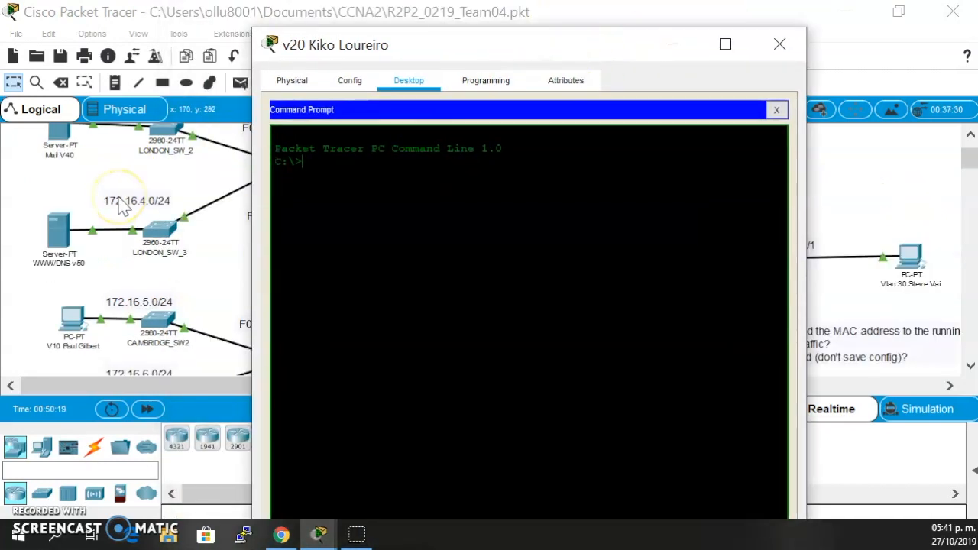
{"action": "scroll", "coordinate": [214, 283], "scroll_direction": "down", "scroll_amount": 10}
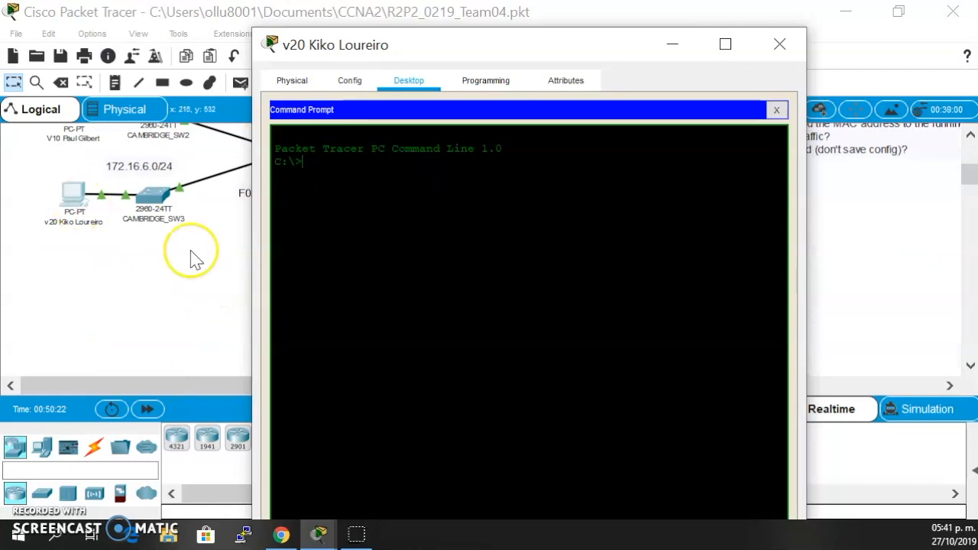
{"action": "scroll", "coordinate": [195, 260], "scroll_direction": "up", "scroll_amount": 10}
{"action": "scroll", "coordinate": [195, 259], "scroll_direction": "up", "scroll_amount": 2}
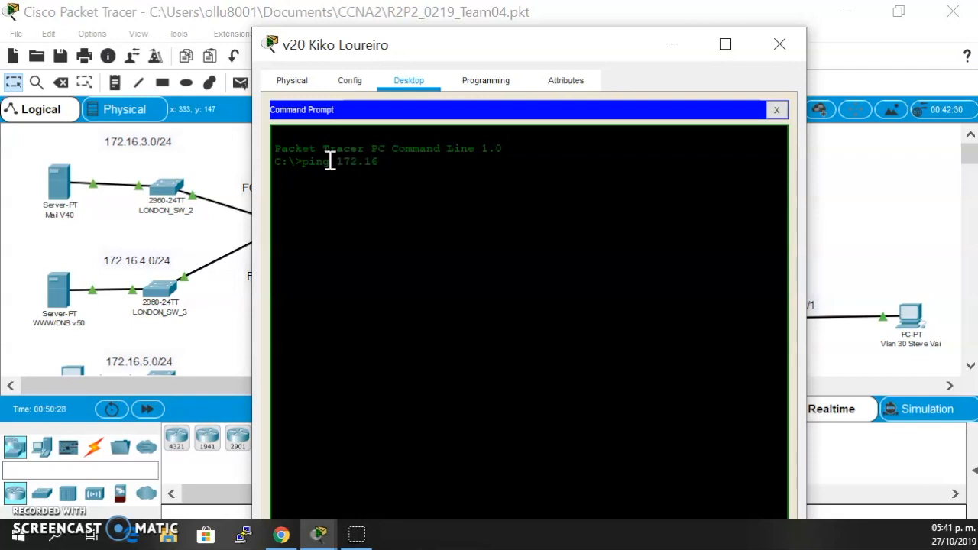
{"action": "key", "text": "Return"}
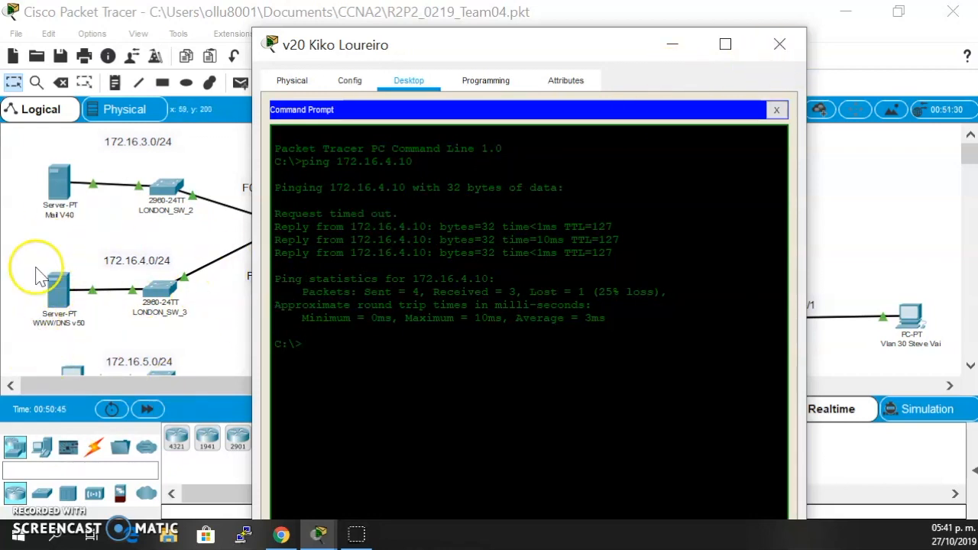
{"action": "scroll", "coordinate": [187, 356], "scroll_direction": "down", "scroll_amount": 3}
{"action": "scroll", "coordinate": [64, 229], "scroll_direction": "up", "scroll_amount": 3}
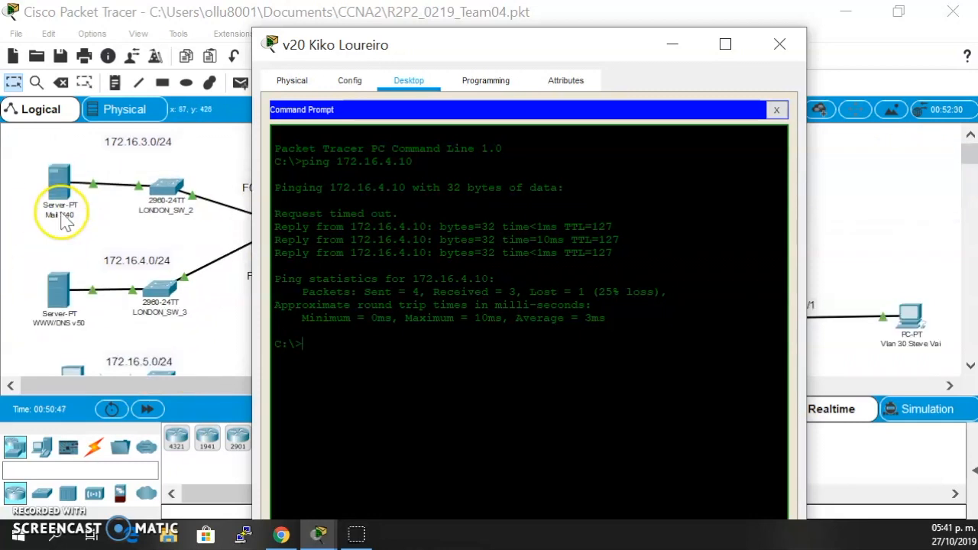
{"action": "left_click", "coordinate": [776, 110]}
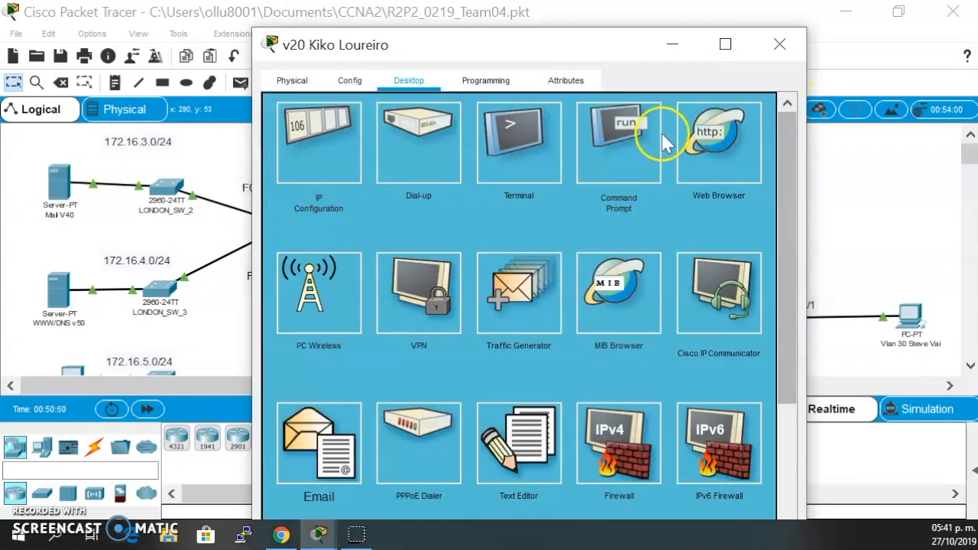
{"action": "left_click", "coordinate": [755, 150]}
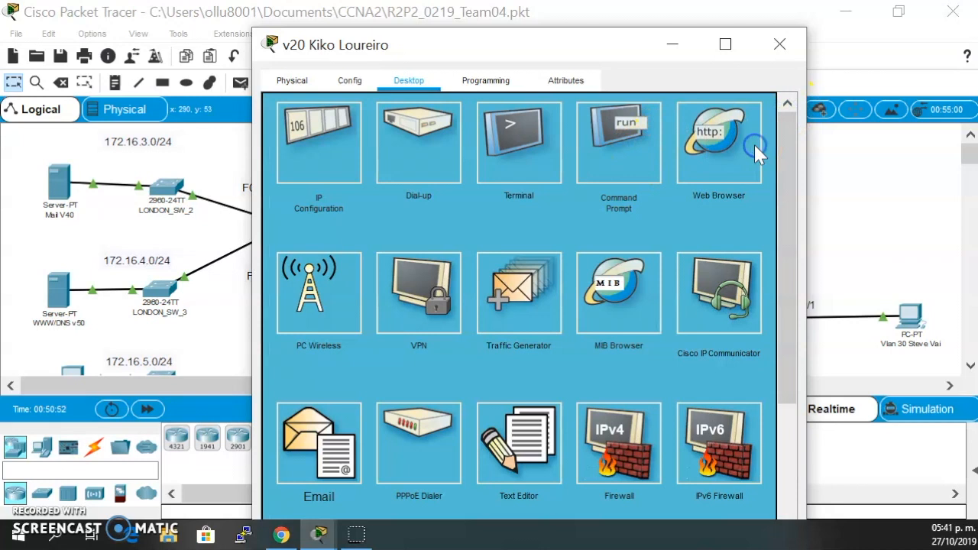
{"action": "left_click", "coordinate": [502, 139]}
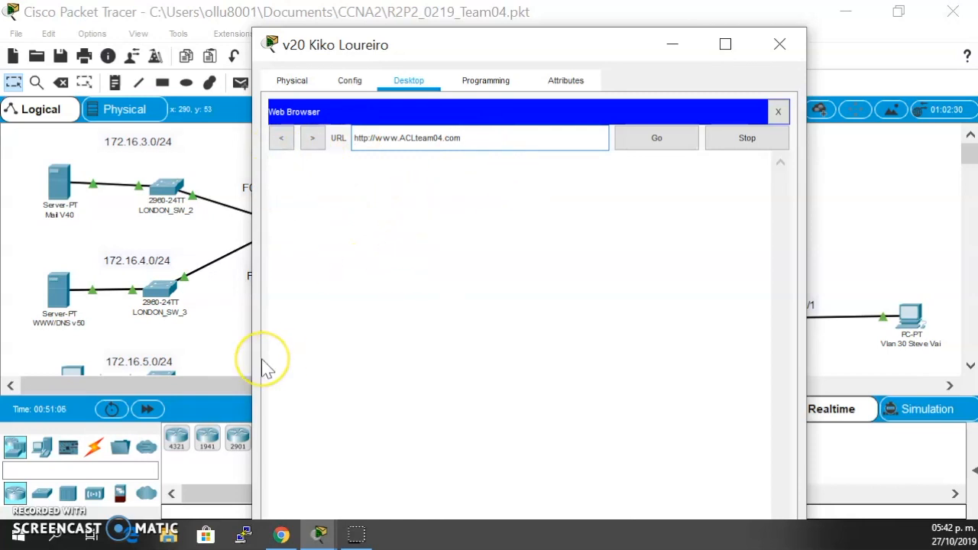
{"action": "left_click_drag", "start_coordinate": [371, 166], "coordinate": [283, 168]}
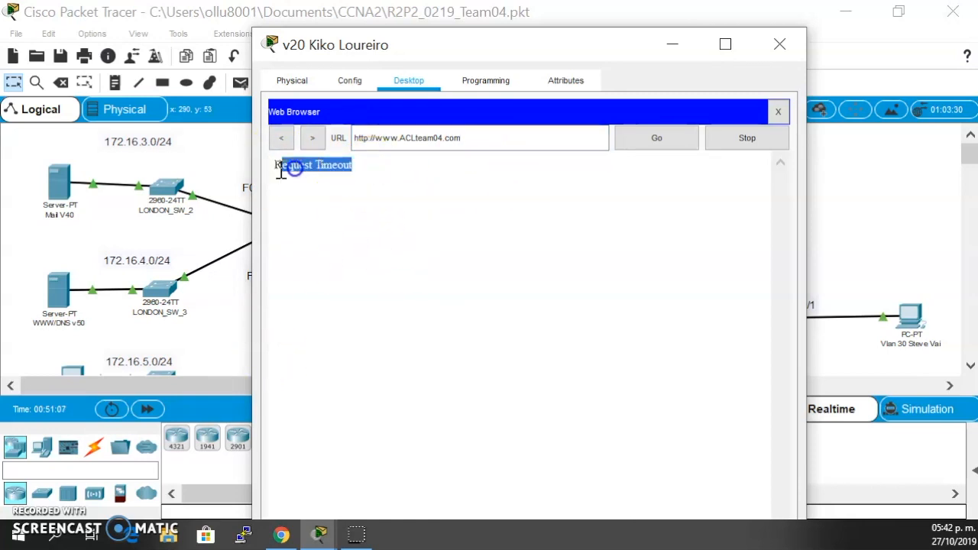
{"action": "left_click", "coordinate": [479, 142]}
{"action": "left_click_drag", "start_coordinate": [479, 142], "coordinate": [289, 141]}
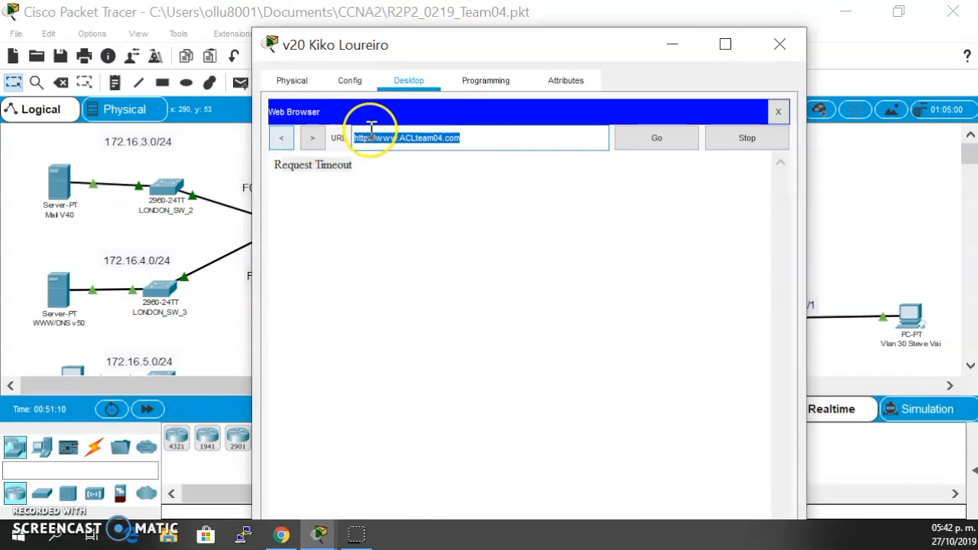
{"action": "left_click", "coordinate": [441, 147]}
{"action": "left_click_drag", "start_coordinate": [486, 138], "coordinate": [373, 139]}
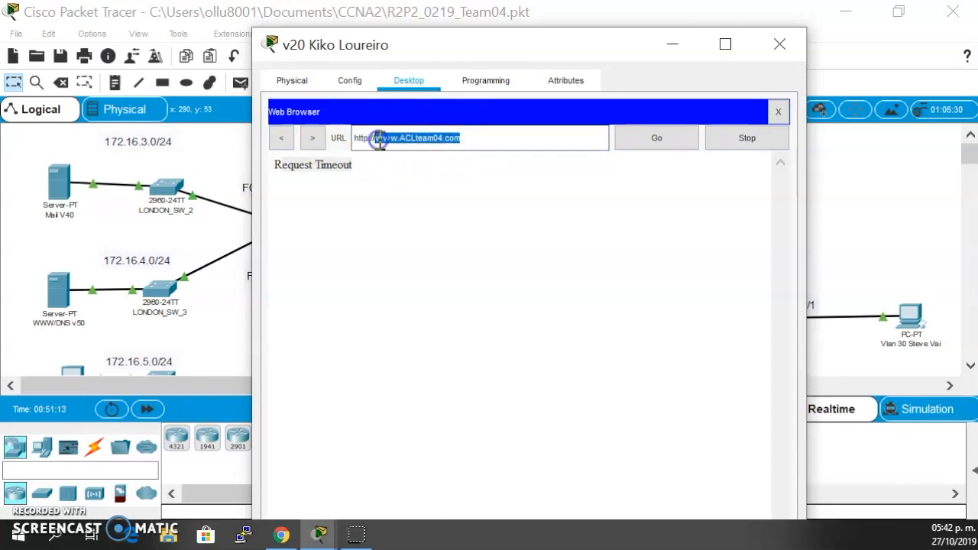
{"action": "left_click", "coordinate": [783, 40]}
{"action": "left_click", "coordinate": [902, 312]}
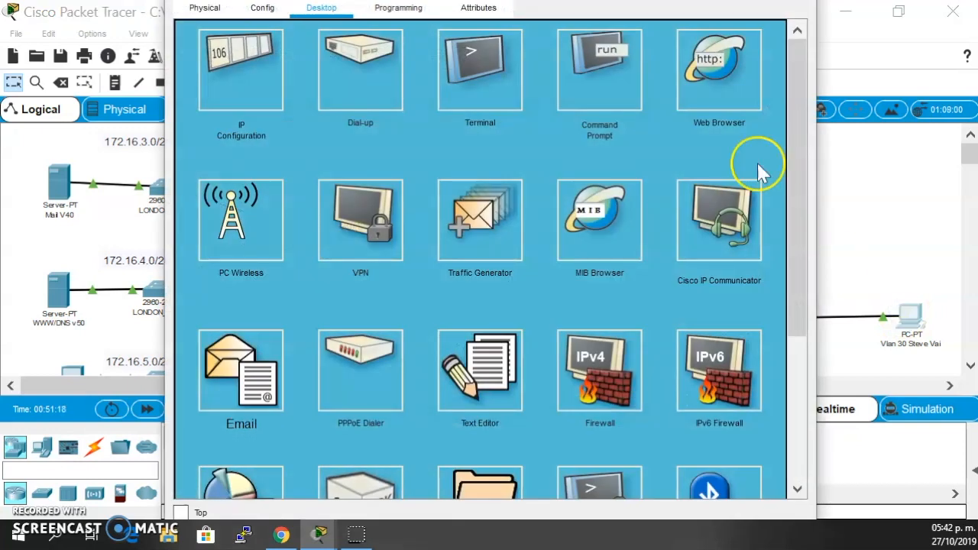
{"action": "left_click", "coordinate": [727, 94]}
{"action": "left_click", "coordinate": [512, 61]}
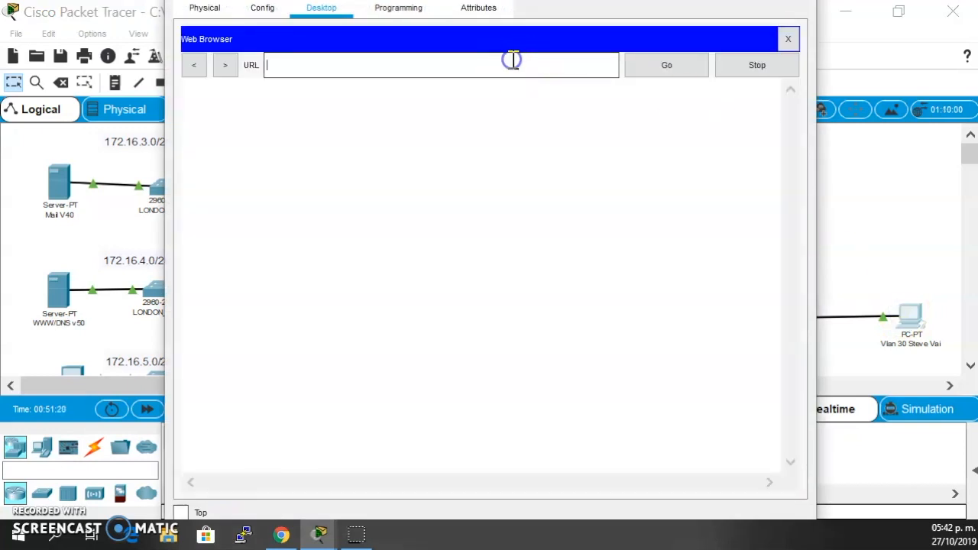
{"action": "left_click", "coordinate": [666, 65]}
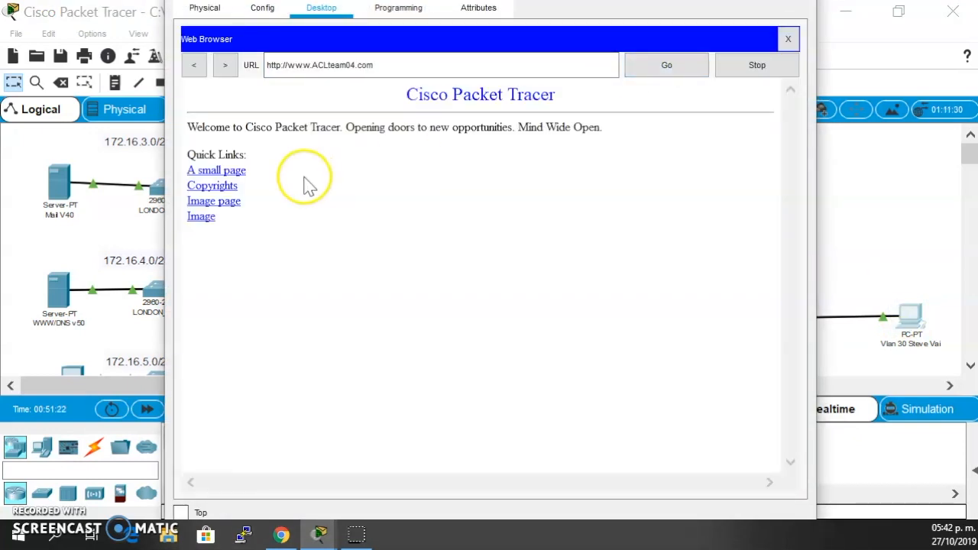
{"action": "scroll", "coordinate": [62, 338], "scroll_direction": "down", "scroll_amount": 3}
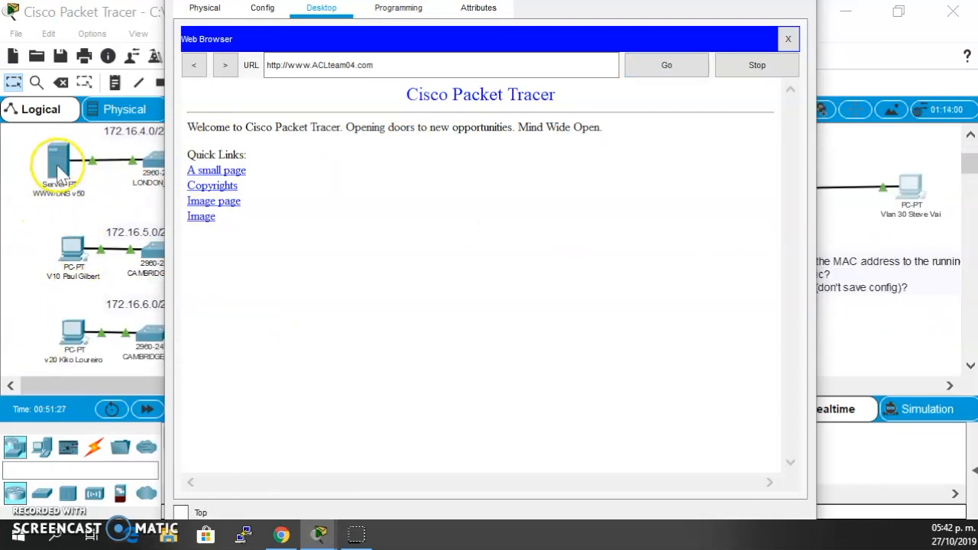
{"action": "left_click_drag", "start_coordinate": [816, 10], "coordinate": [746, 28]}
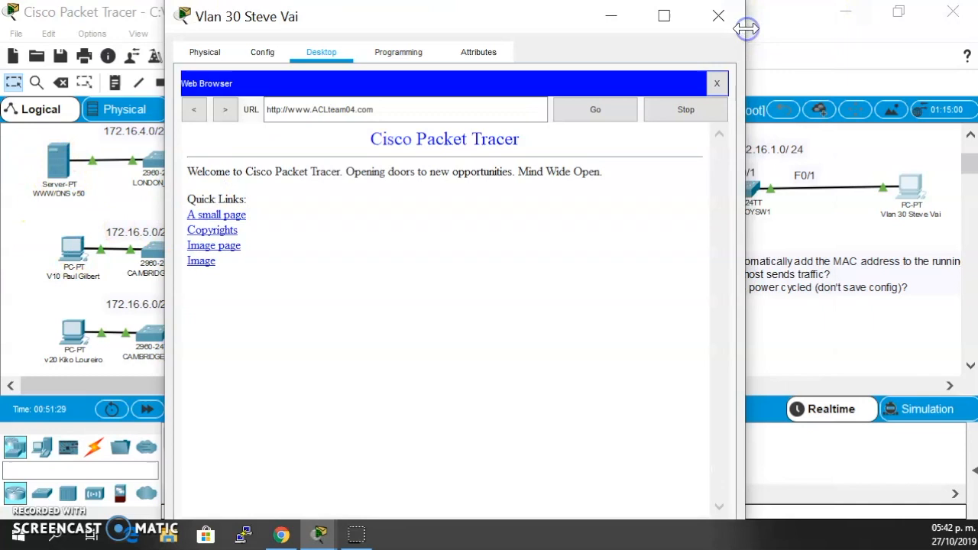
{"action": "left_click", "coordinate": [719, 16]}
- Display EURUKRTR1's access control lists with the command sh ip access-lists
{"action": "left_click", "coordinate": [480, 191]}
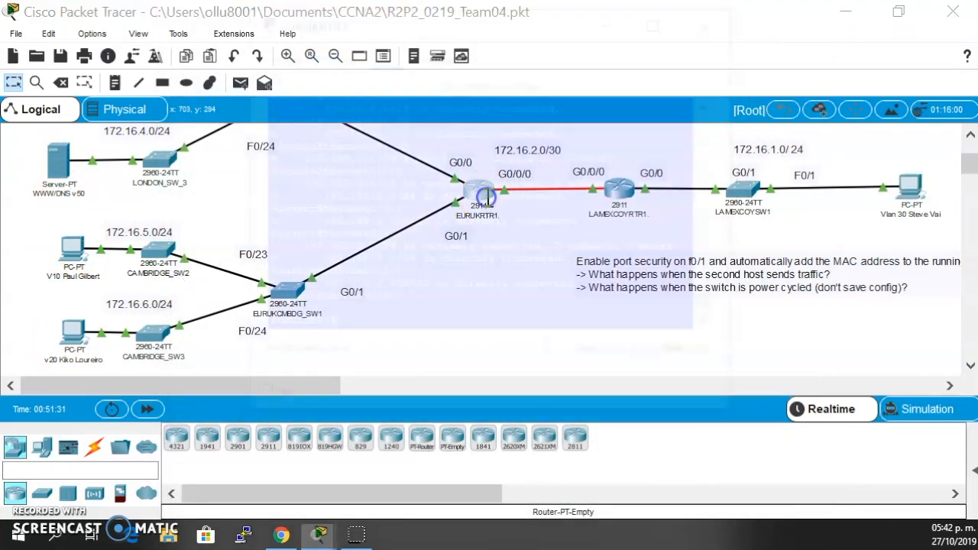
{"action": "key", "text": "Return"}
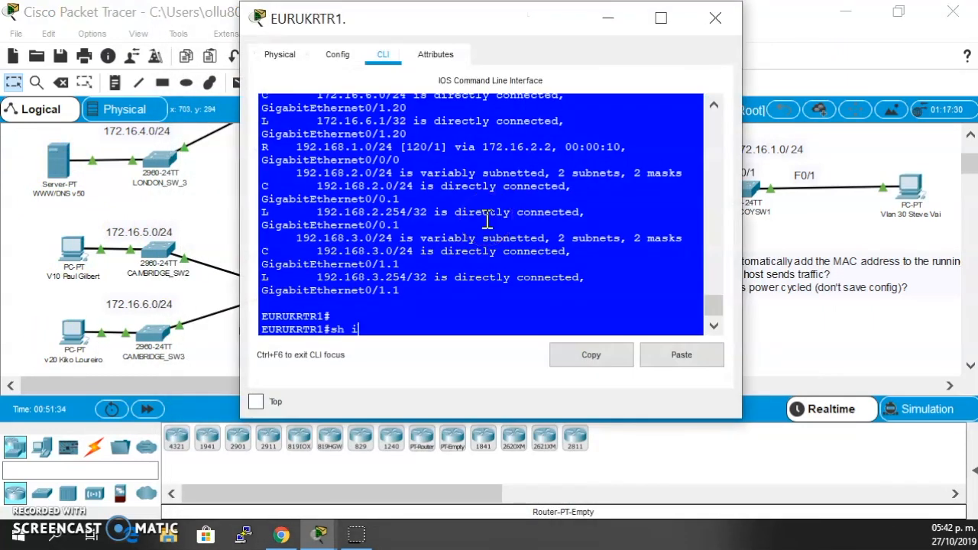
{"action": "type", "text": "sh ip ac"}
{"action": "key", "text": "Tab"}
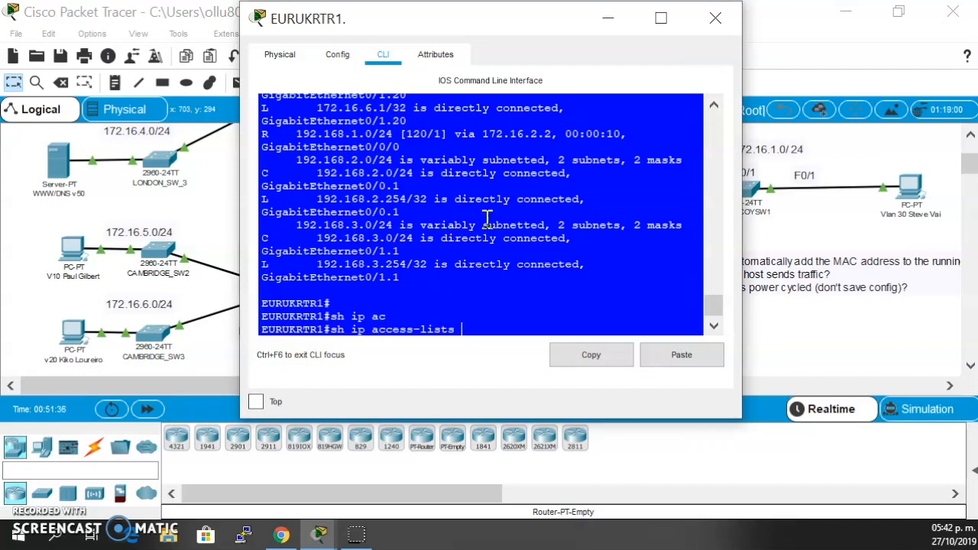
{"action": "key", "text": "Return"}
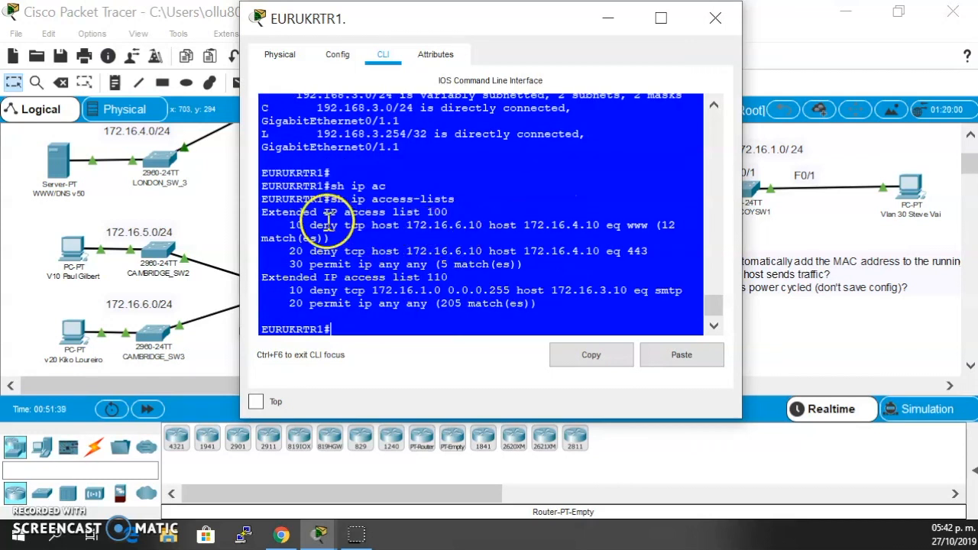
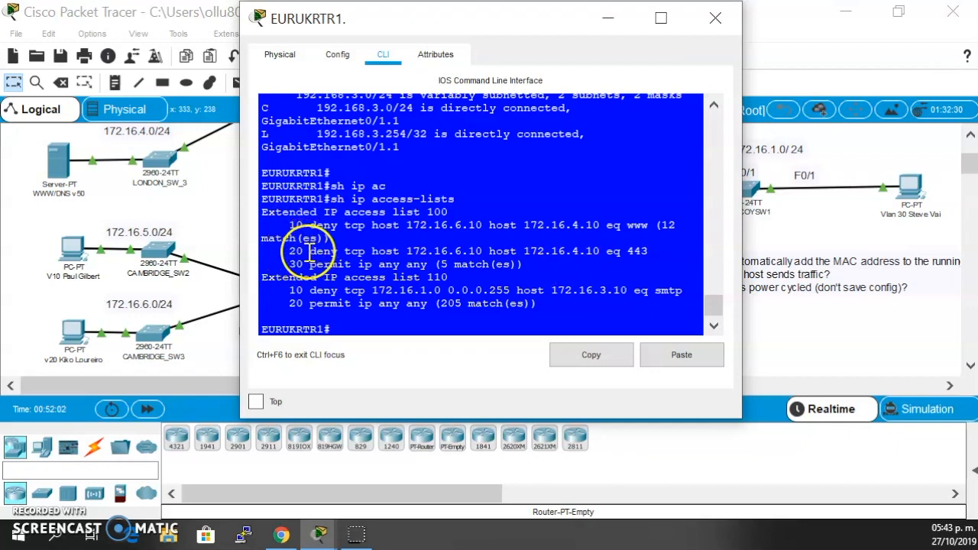
- Review the port 443 deny rule and the permit rule of access list 100 on EURUKRTR1, and close the router's window
{"action": "left_click_drag", "start_coordinate": [310, 253], "coordinate": [322, 253]}
{"action": "left_click_drag", "start_coordinate": [387, 257], "coordinate": [548, 260]}
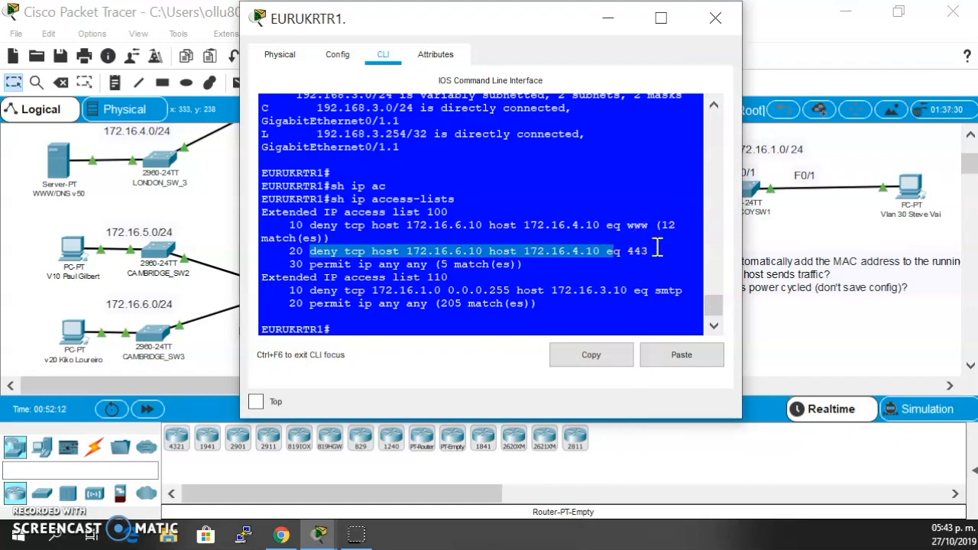
{"action": "left_click_drag", "start_coordinate": [283, 264], "coordinate": [405, 264]}
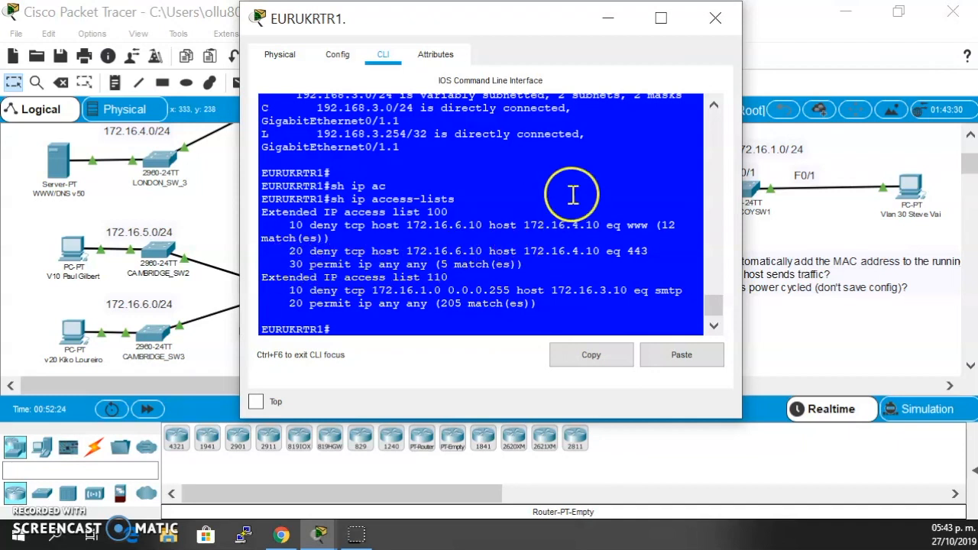
{"action": "left_click", "coordinate": [713, 18]}
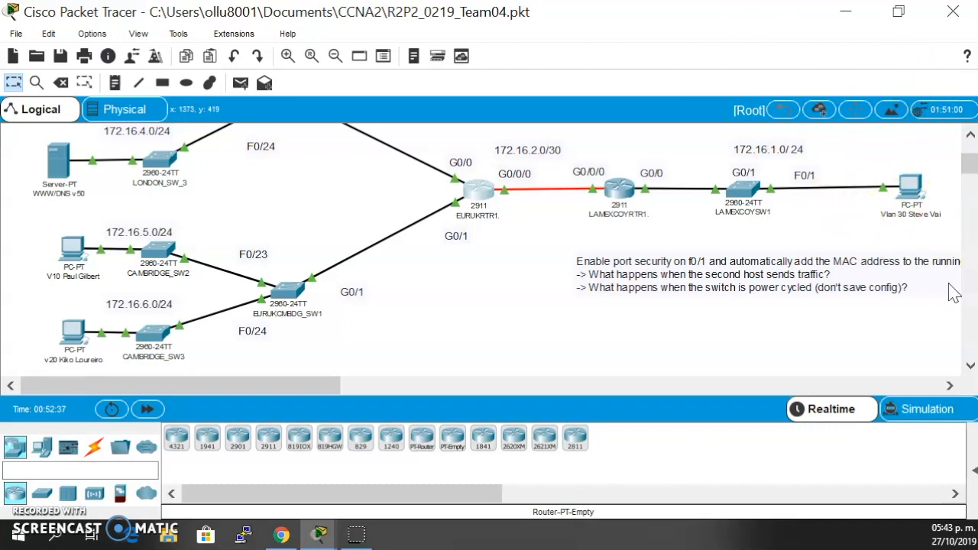
- Open the Email application on the VLAN 10 PC and view the message with the subject "Welcome!!"
{"action": "scroll", "coordinate": [692, 233], "scroll_direction": "up", "scroll_amount": 1}
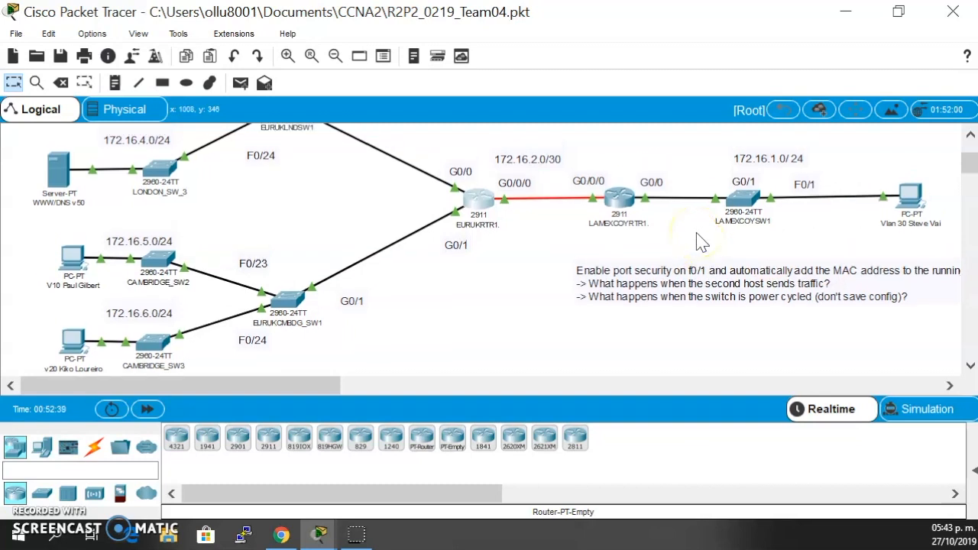
{"action": "left_click", "coordinate": [62, 258]}
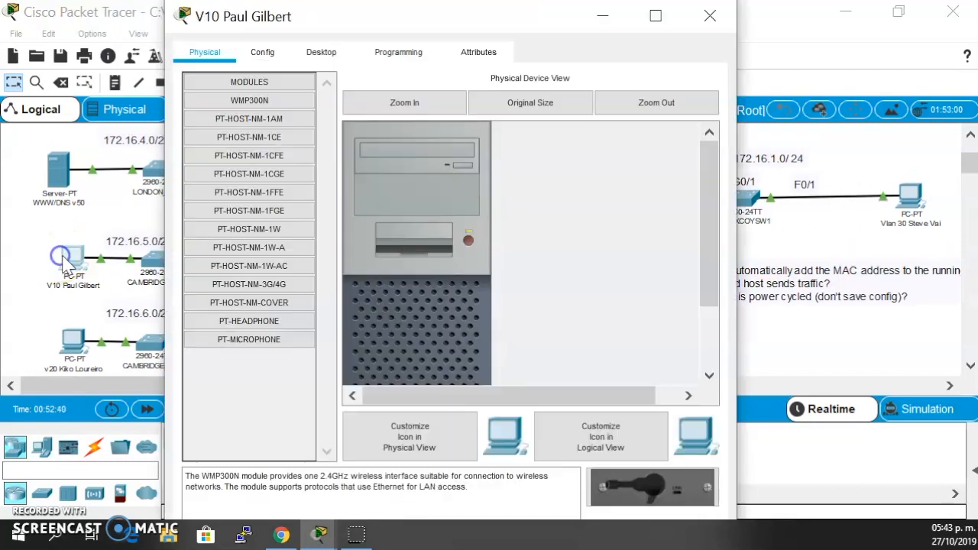
{"action": "left_click", "coordinate": [320, 53]}
{"action": "scroll", "coordinate": [331, 282], "scroll_direction": "down", "scroll_amount": 2}
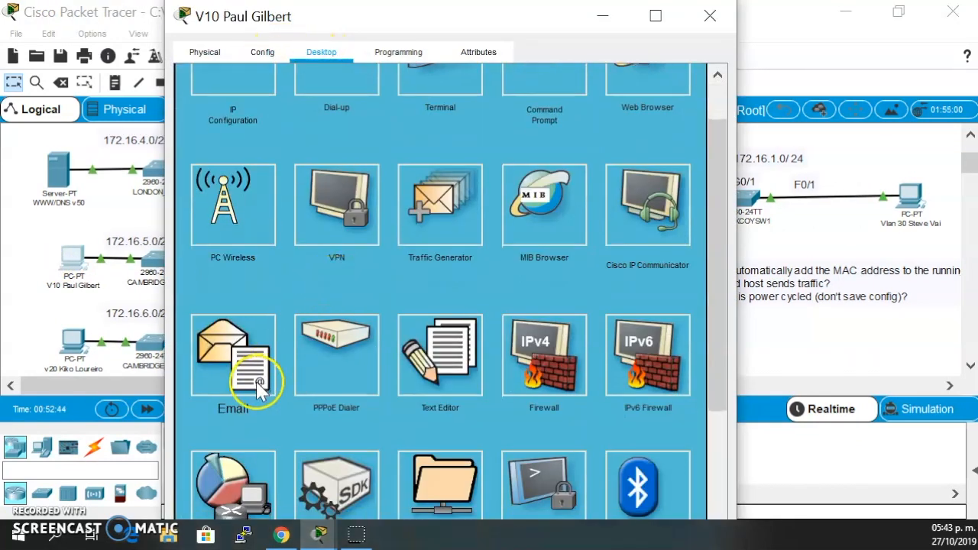
{"action": "left_click", "coordinate": [258, 386]}
{"action": "left_click", "coordinate": [363, 234]}
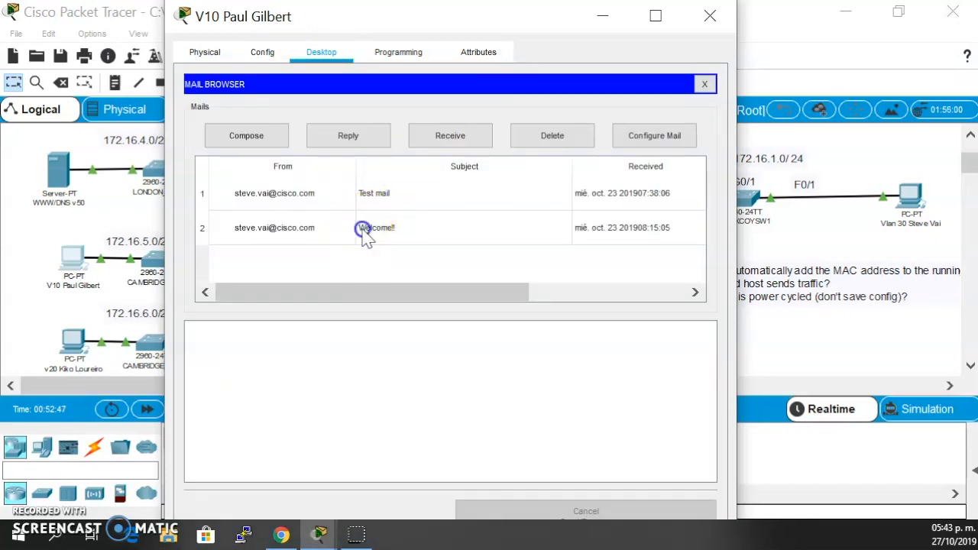
- Send an email from the VLAN 10 PC to the VLAN 20 user's address, with subject "Hey Man Party time" and body "Let's go party tonight"
{"action": "left_click", "coordinate": [275, 131]}
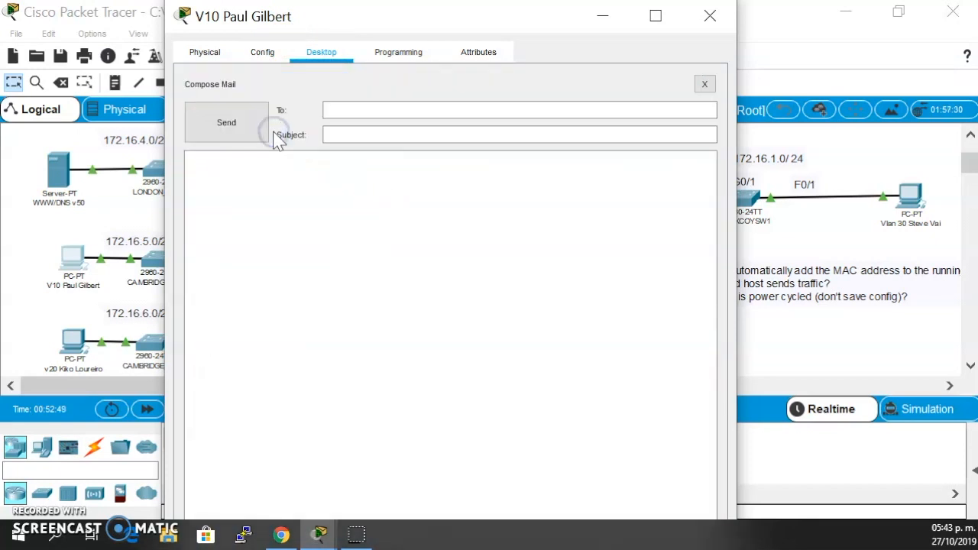
{"action": "left_click", "coordinate": [380, 109]}
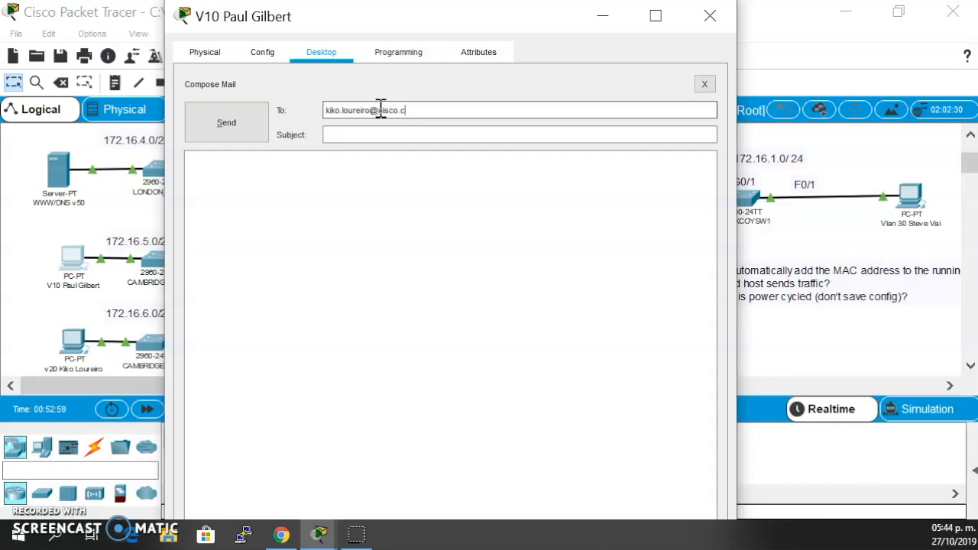
{"action": "left_click", "coordinate": [373, 138]}
{"action": "left_click", "coordinate": [372, 136]}
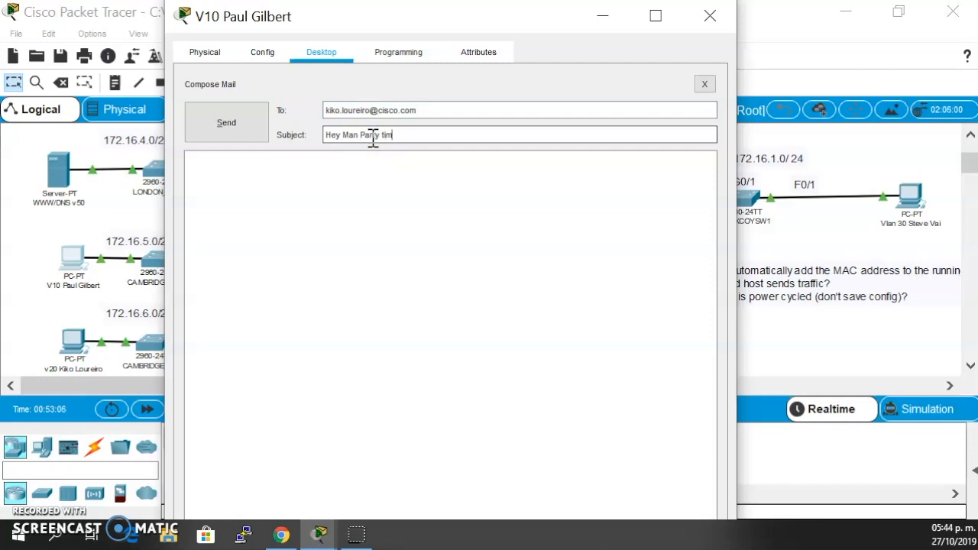
{"action": "left_click", "coordinate": [365, 175]}
{"action": "left_click", "coordinate": [361, 176]}
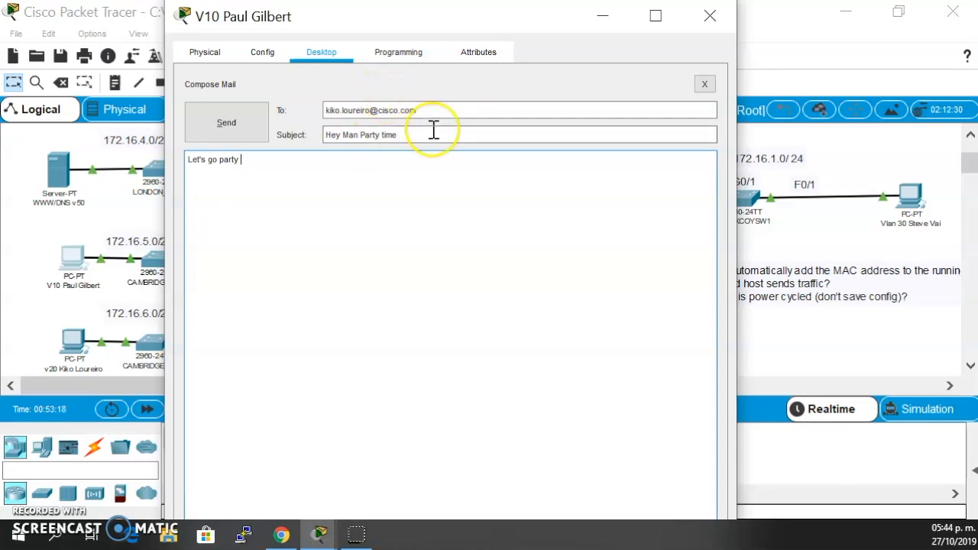
{"action": "left_click", "coordinate": [270, 183]}
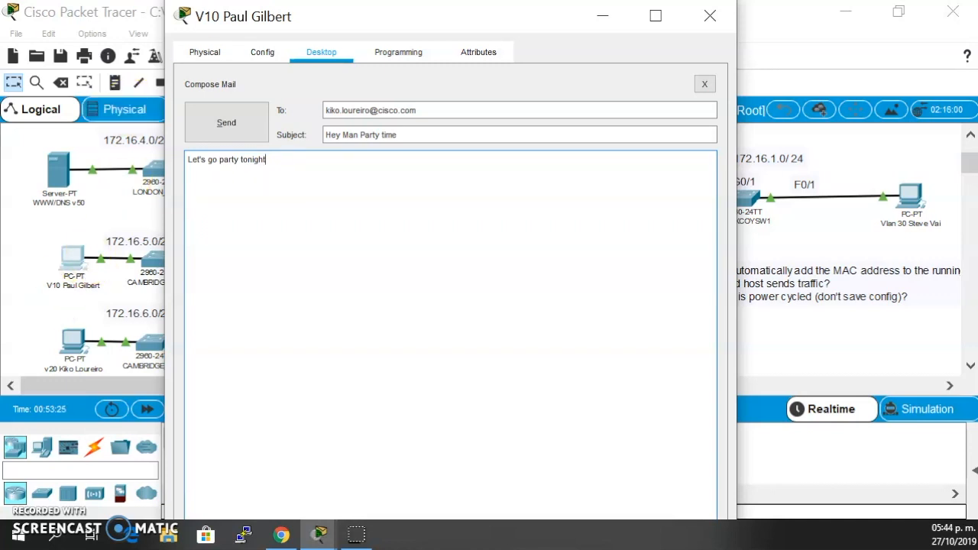
{"action": "left_click", "coordinate": [224, 116]}
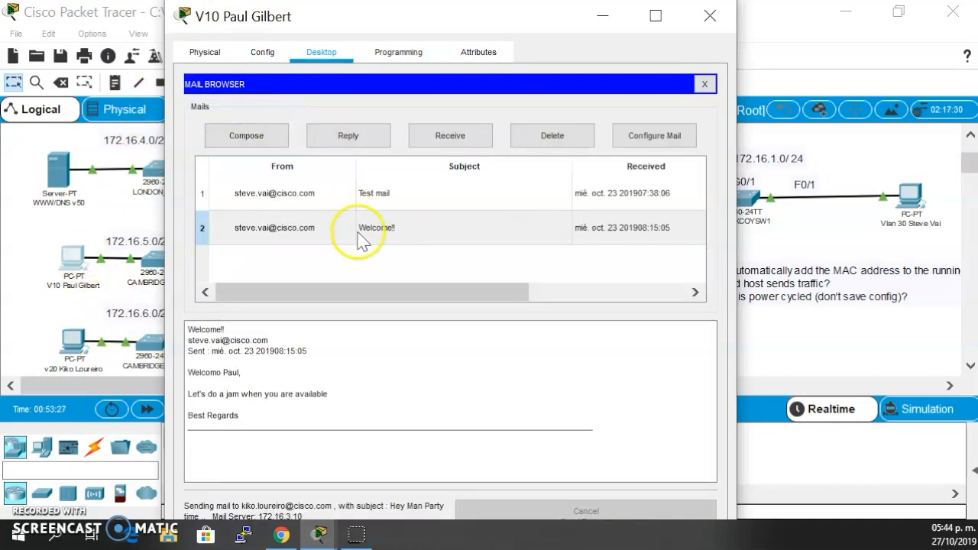
- Enlarge the VLAN 10 PC's window to check the mail's send status, and close the window
{"action": "scroll", "coordinate": [355, 285], "scroll_direction": "down", "scroll_amount": 1}
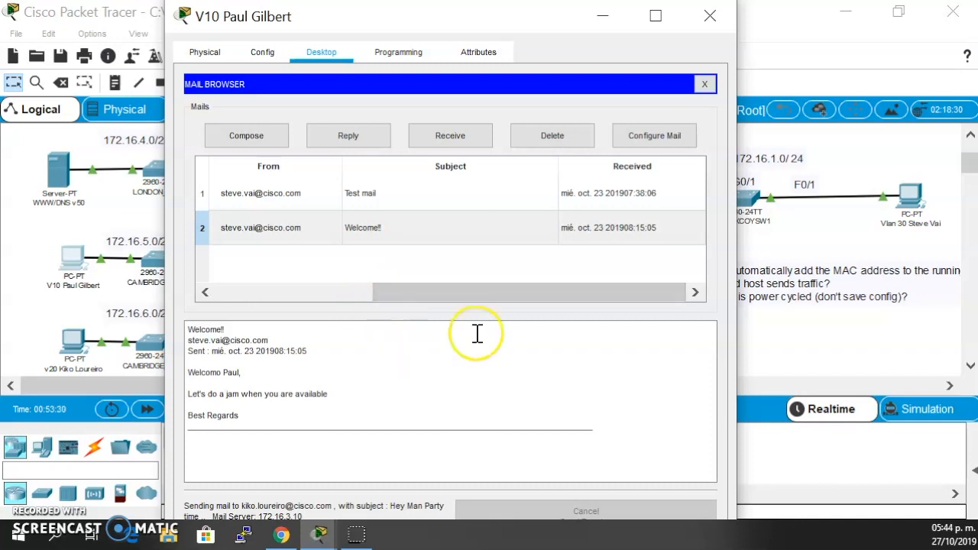
{"action": "left_click_drag", "start_coordinate": [737, 393], "coordinate": [610, 384]}
{"action": "left_click_drag", "start_coordinate": [425, 1], "coordinate": [423, 87]}
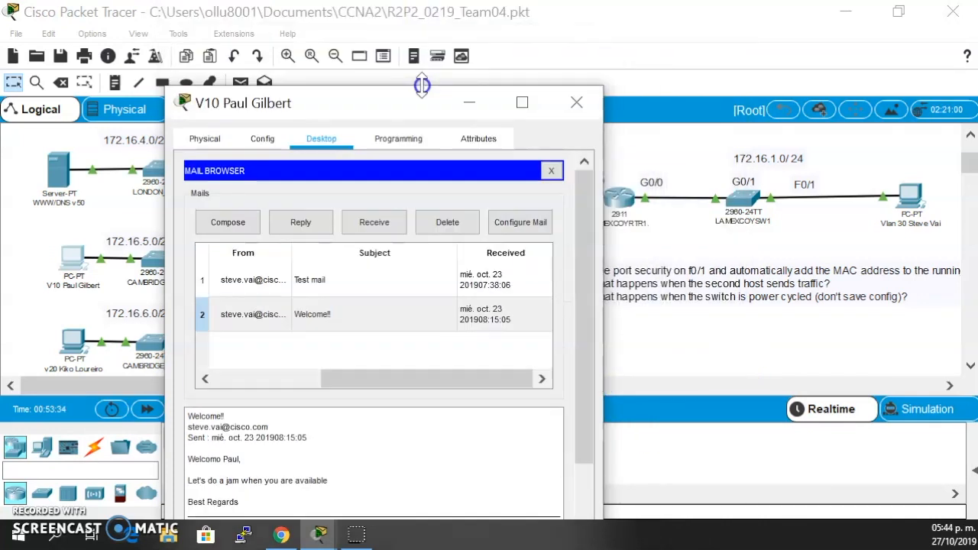
{"action": "double_click", "coordinate": [415, 104]}
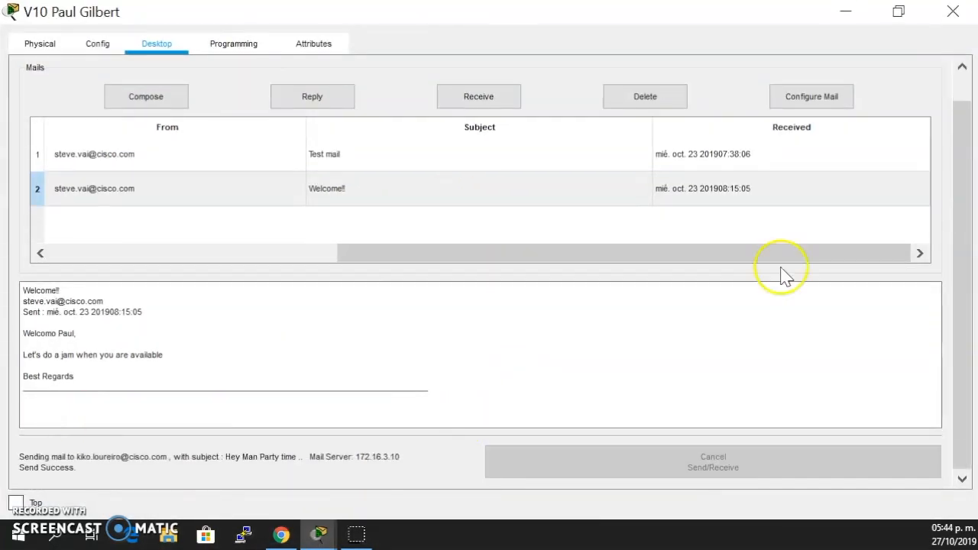
{"action": "left_click", "coordinate": [953, 13]}
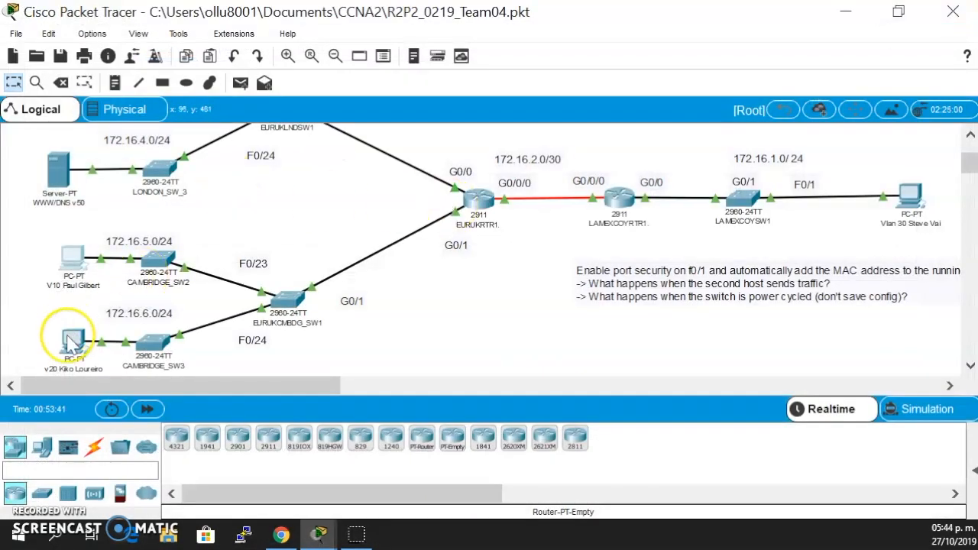
- Open the VLAN 20 PC's mailbox, read the message with the subject "Party Time", and close the PC's window
{"action": "left_click", "coordinate": [67, 340]}
{"action": "left_click", "coordinate": [267, 375]}
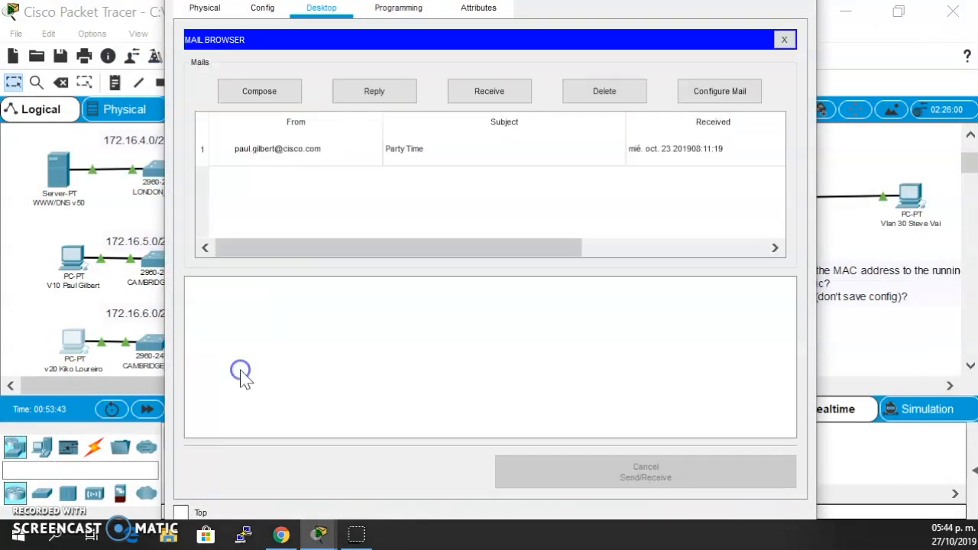
{"action": "left_click", "coordinate": [405, 146]}
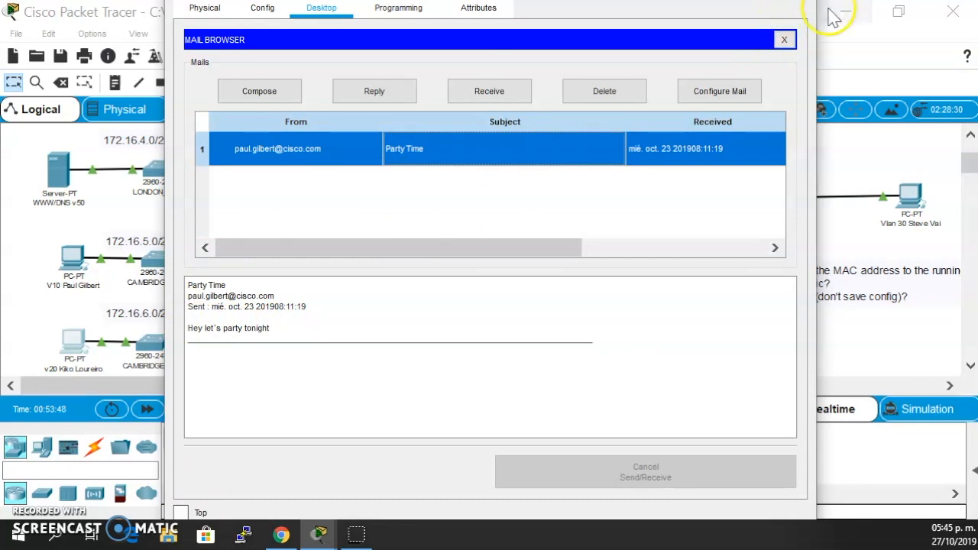
{"action": "left_click_drag", "start_coordinate": [820, 21], "coordinate": [781, 21]}
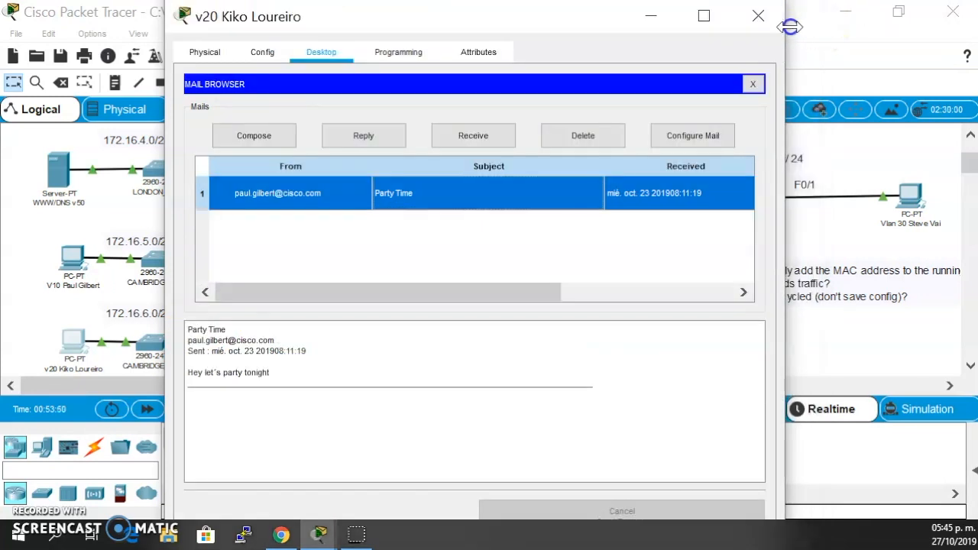
{"action": "left_click", "coordinate": [765, 16]}
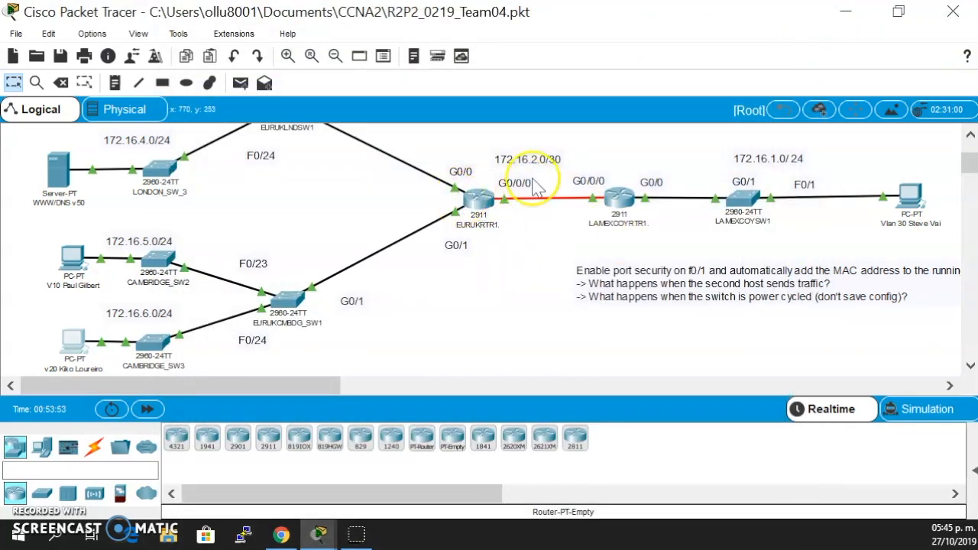
- Open the Email application on the VLAN 30 PC and start a new message
{"action": "left_click", "coordinate": [914, 193]}
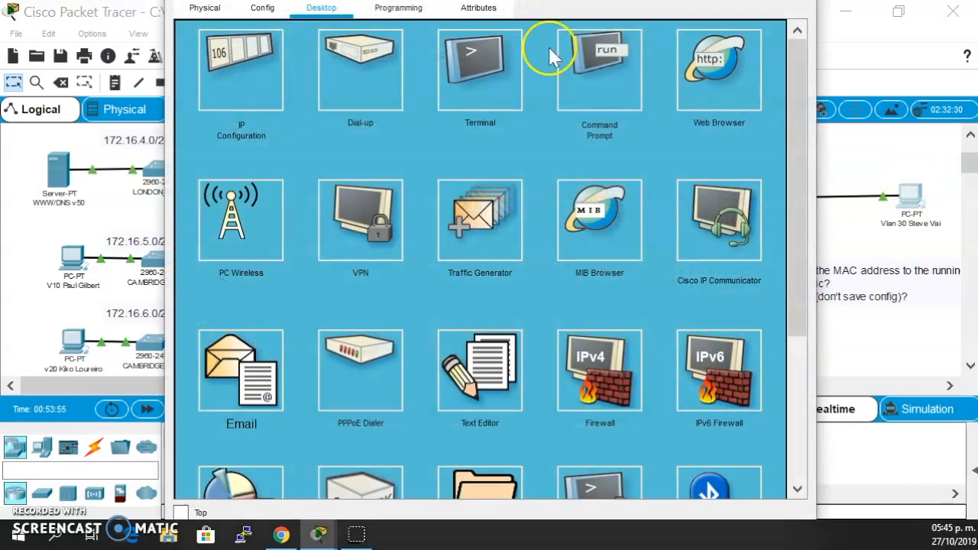
{"action": "left_click_drag", "start_coordinate": [819, 45], "coordinate": [755, 49]}
{"action": "left_click_drag", "start_coordinate": [502, 25], "coordinate": [657, 27]}
{"action": "left_click", "coordinate": [403, 375]}
{"action": "left_click", "coordinate": [417, 140]}
- Try to send the VLAN 20 user an email with subject "Party Time" and a body beginning "Hey man go with me and not with"
{"action": "left_click", "coordinate": [523, 113]}
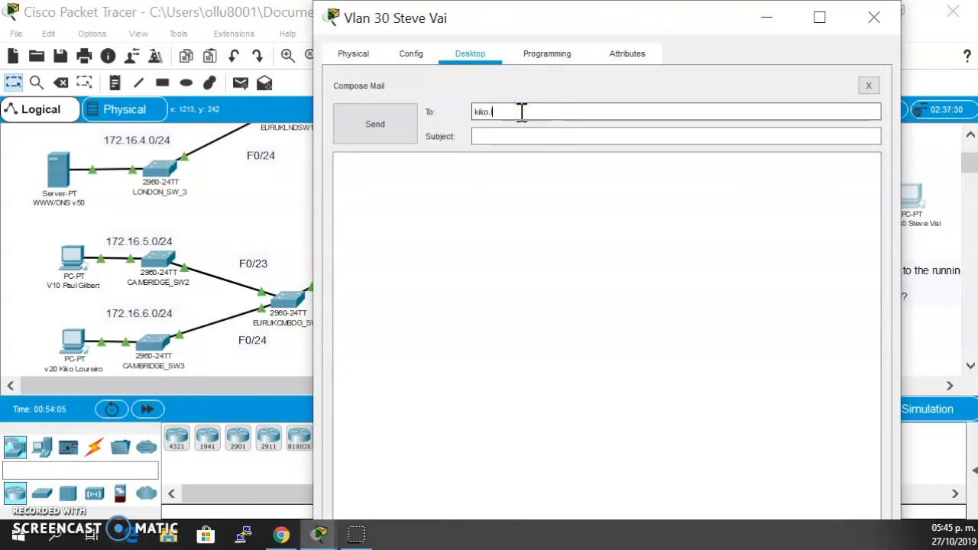
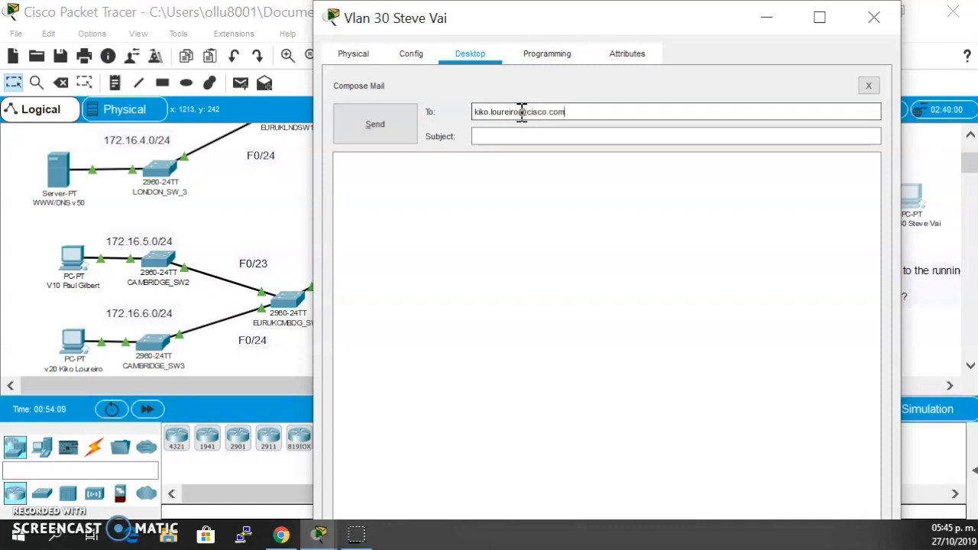
{"action": "left_click", "coordinate": [541, 139]}
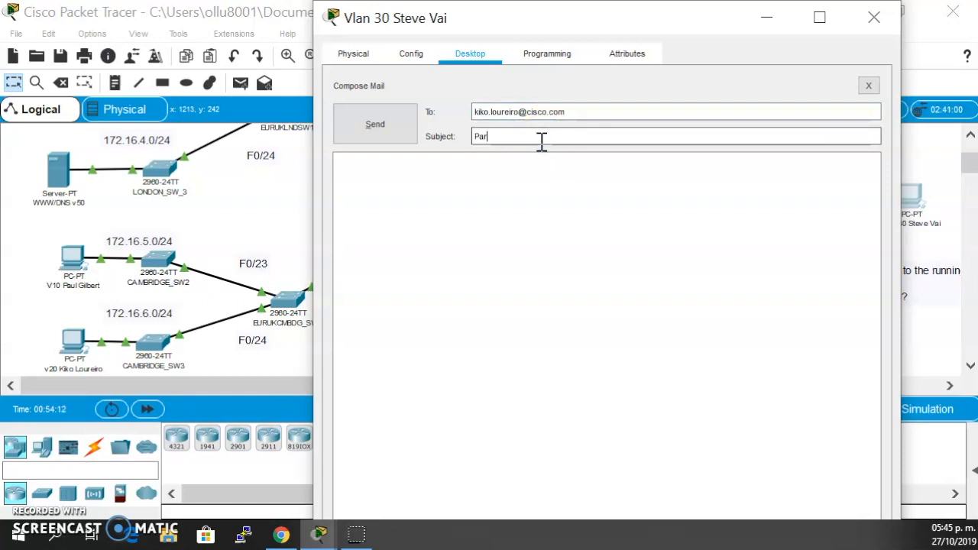
{"action": "left_click", "coordinate": [509, 176]}
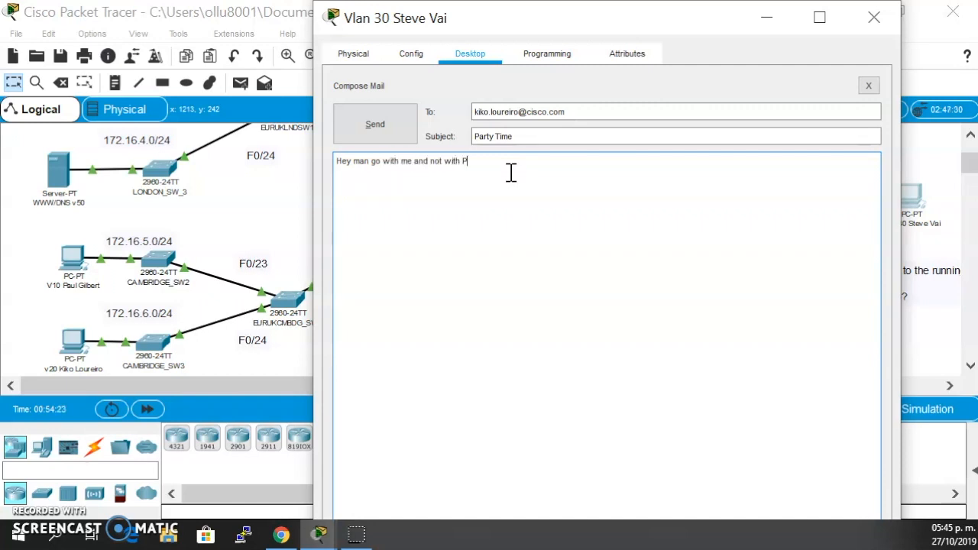
{"action": "left_click", "coordinate": [360, 129]}
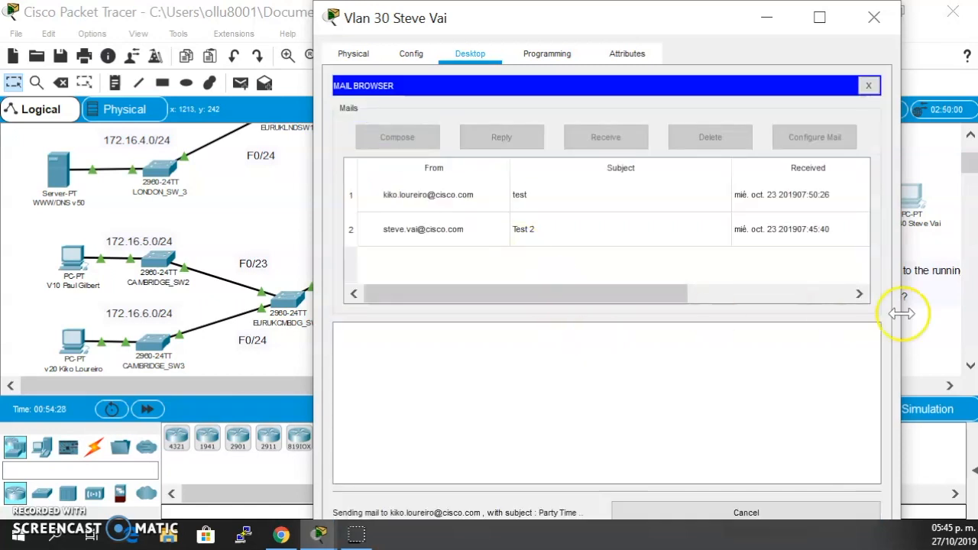
- Check the VLAN 30 PC's mail send status, dismiss the error dialog, and close the PC's window
{"action": "left_click_drag", "start_coordinate": [901, 314], "coordinate": [853, 313]}
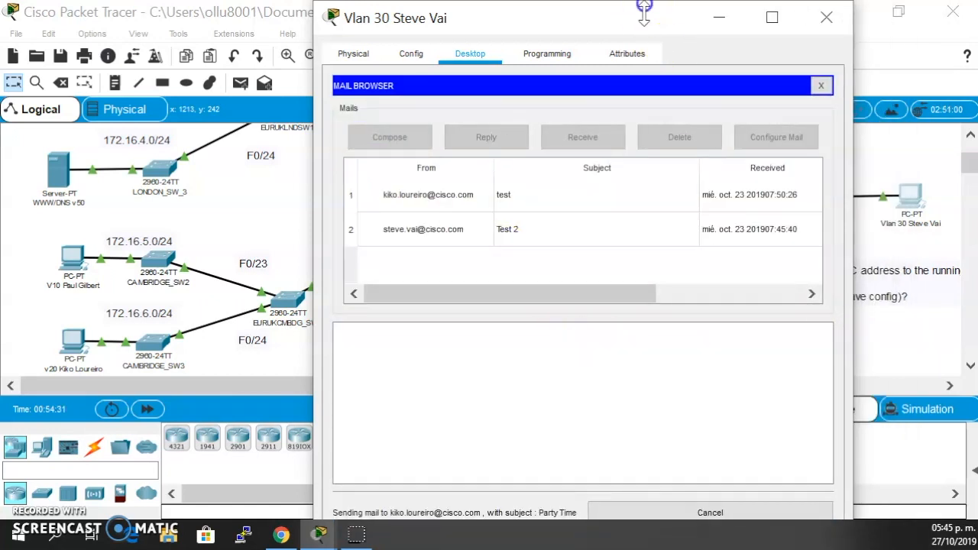
{"action": "left_click_drag", "start_coordinate": [645, 3], "coordinate": [640, 60]}
{"action": "scroll", "coordinate": [609, 275], "scroll_direction": "down", "scroll_amount": 2}
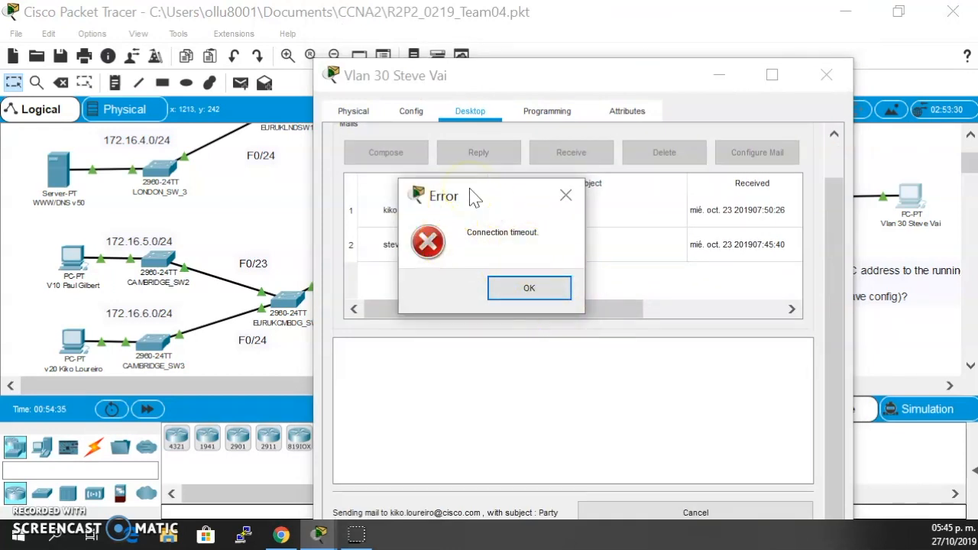
{"action": "left_click", "coordinate": [566, 196]}
{"action": "left_click", "coordinate": [837, 74]}
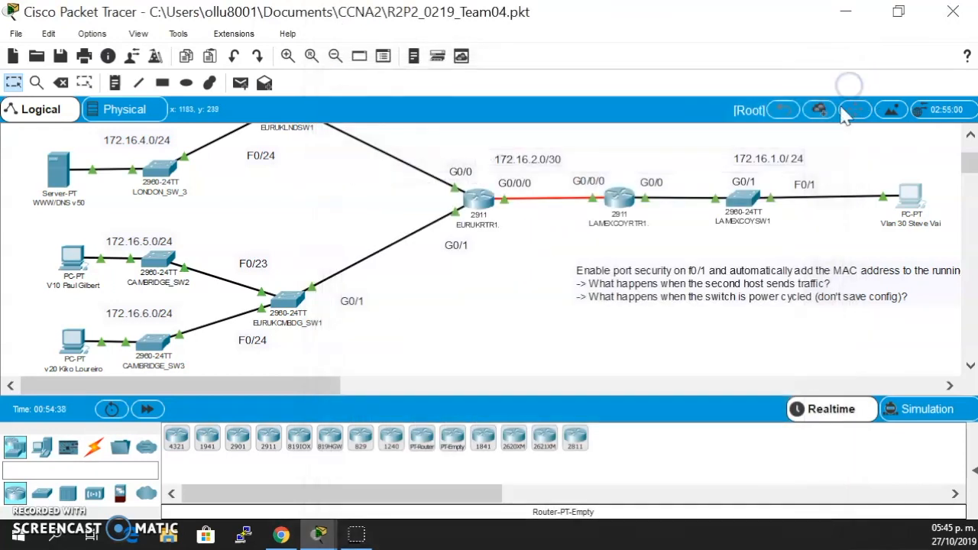
- Review access list 110 in EURUKRTR1's CLI, comparing its SMTP deny rule with the mail server's network in the topology
{"action": "scroll", "coordinate": [360, 188], "scroll_direction": "up", "scroll_amount": 3}
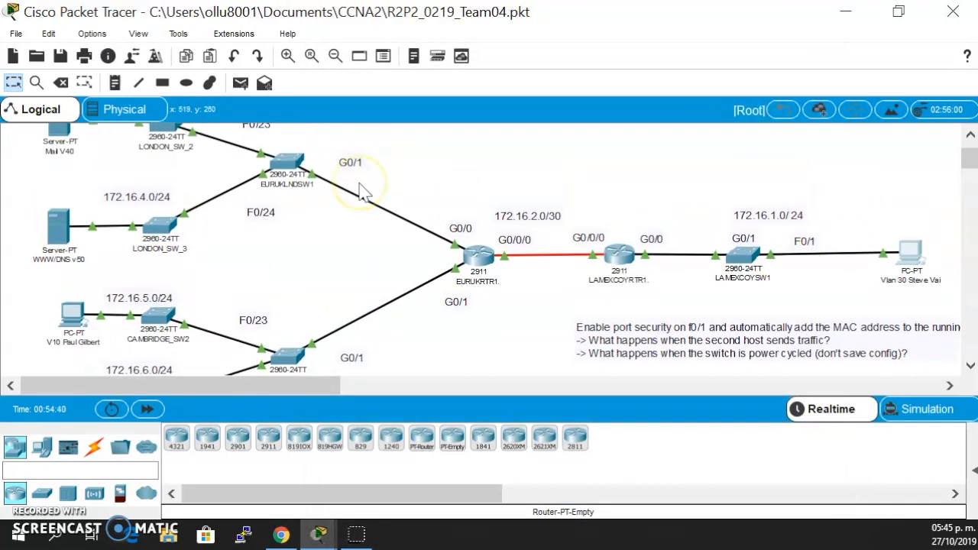
{"action": "scroll", "coordinate": [363, 196], "scroll_direction": "up", "scroll_amount": 2}
{"action": "scroll", "coordinate": [405, 273], "scroll_direction": "down", "scroll_amount": 5}
{"action": "scroll", "coordinate": [417, 279], "scroll_direction": "up", "scroll_amount": 5}
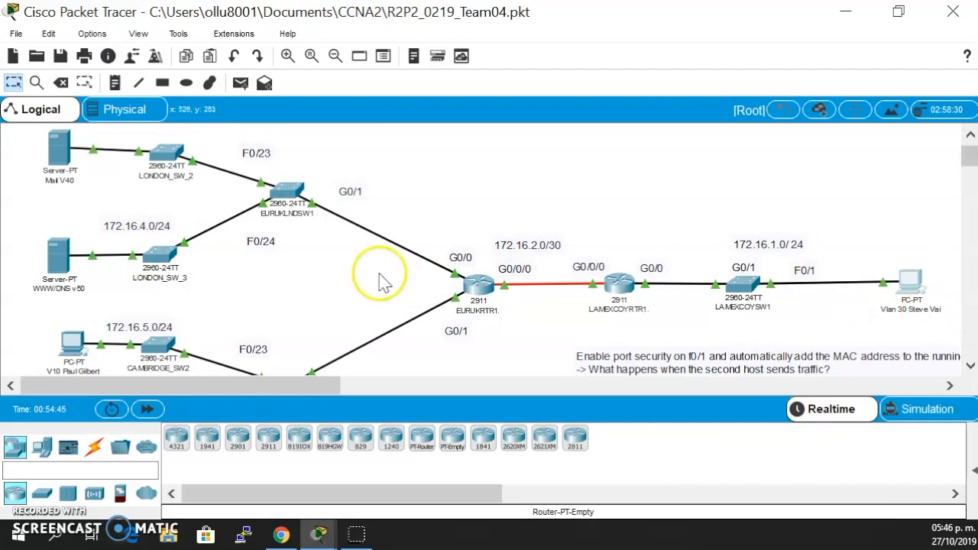
{"action": "left_click", "coordinate": [479, 287]}
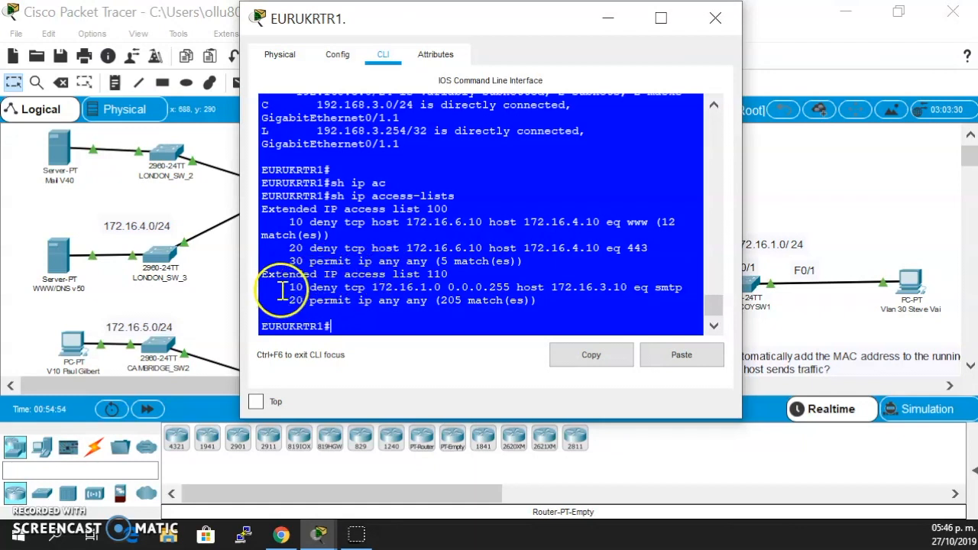
{"action": "left_click_drag", "start_coordinate": [264, 275], "coordinate": [452, 273]}
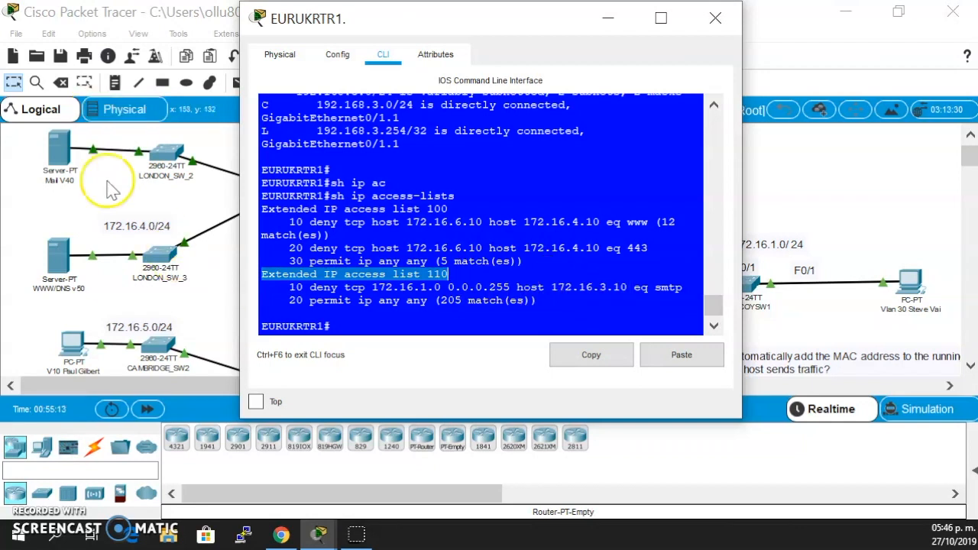
{"action": "scroll", "coordinate": [108, 182], "scroll_direction": "up", "scroll_amount": 1}
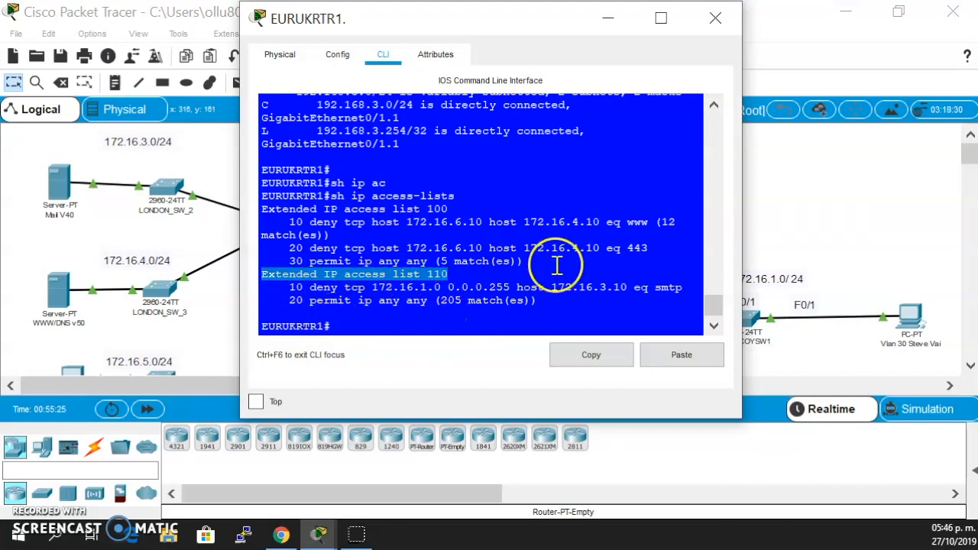
- Close EURUKRTR1's window, ping the mail server at 172.16.3.10 from the VLAN 30 PC's Command Prompt, and close the PC's window
{"action": "left_click", "coordinate": [715, 23]}
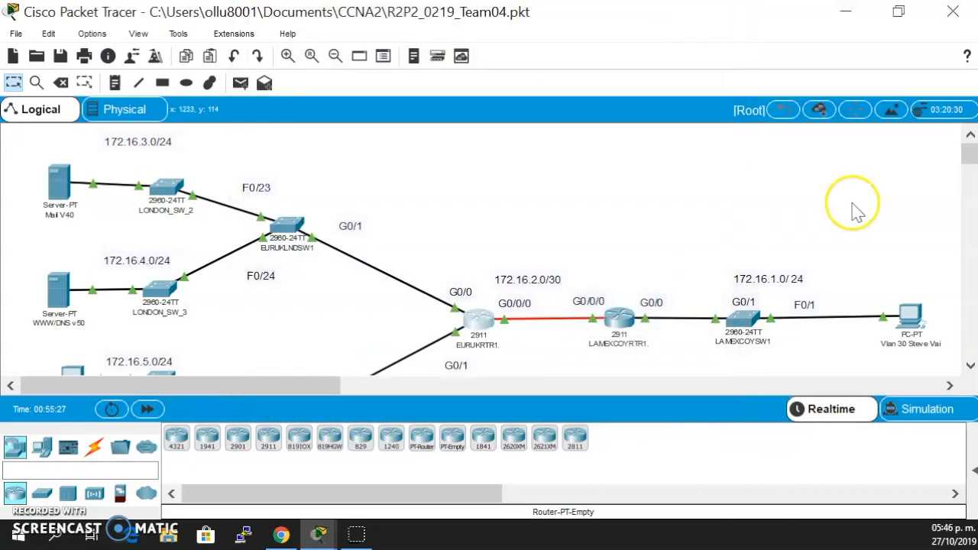
{"action": "left_click", "coordinate": [905, 317]}
{"action": "left_click", "coordinate": [608, 69]}
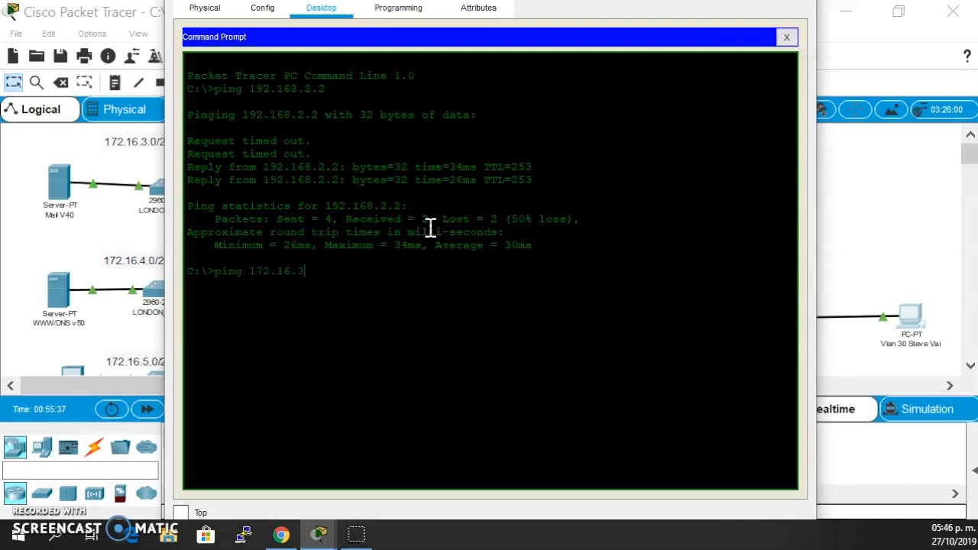
{"action": "key", "text": "Return"}
{"action": "left_click", "coordinate": [550, 316]}
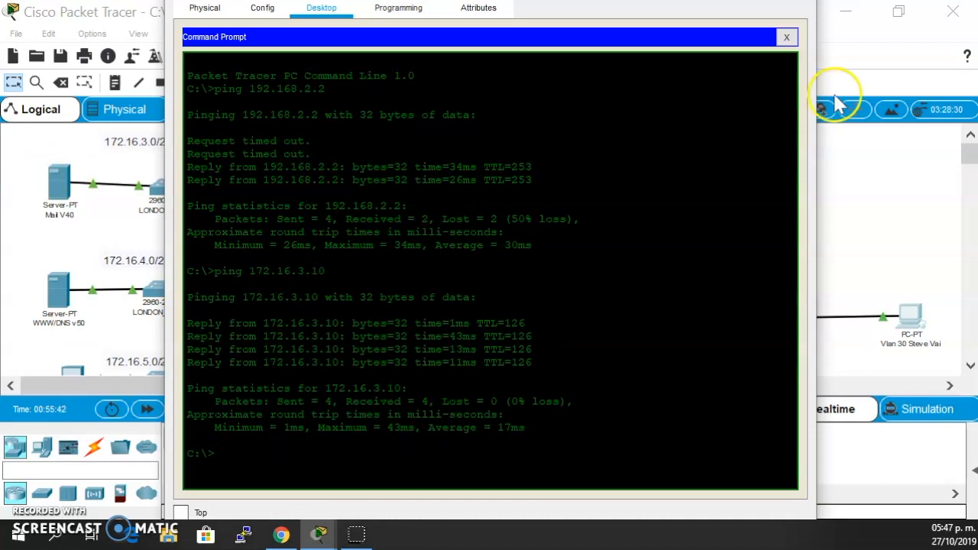
{"action": "left_click_drag", "start_coordinate": [815, 18], "coordinate": [763, 26]}
{"action": "left_click", "coordinate": [742, 17]}
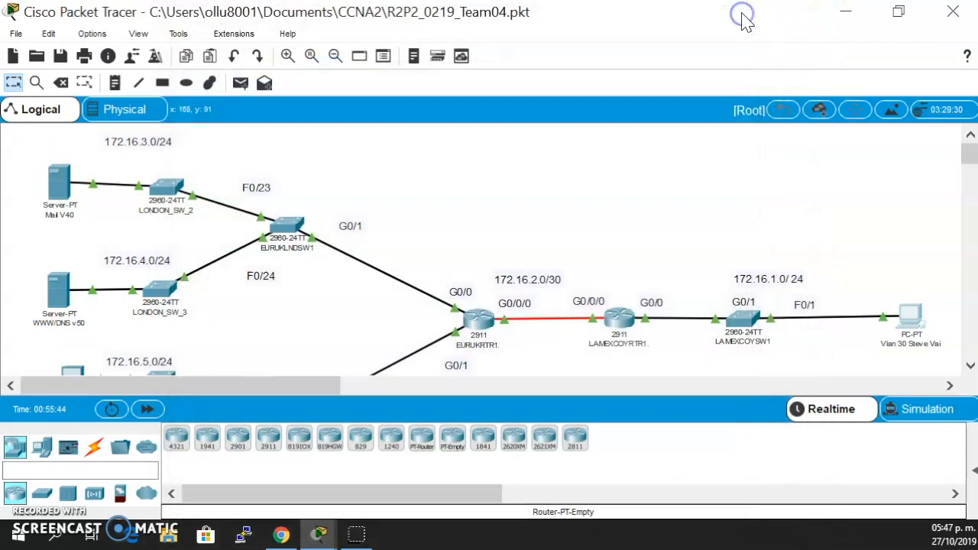
- Open CAMBRIDGE_SW2's CLI and enter privileged EXEC mode with the enable password
{"action": "scroll", "coordinate": [715, 245], "scroll_direction": "down", "scroll_amount": 3}
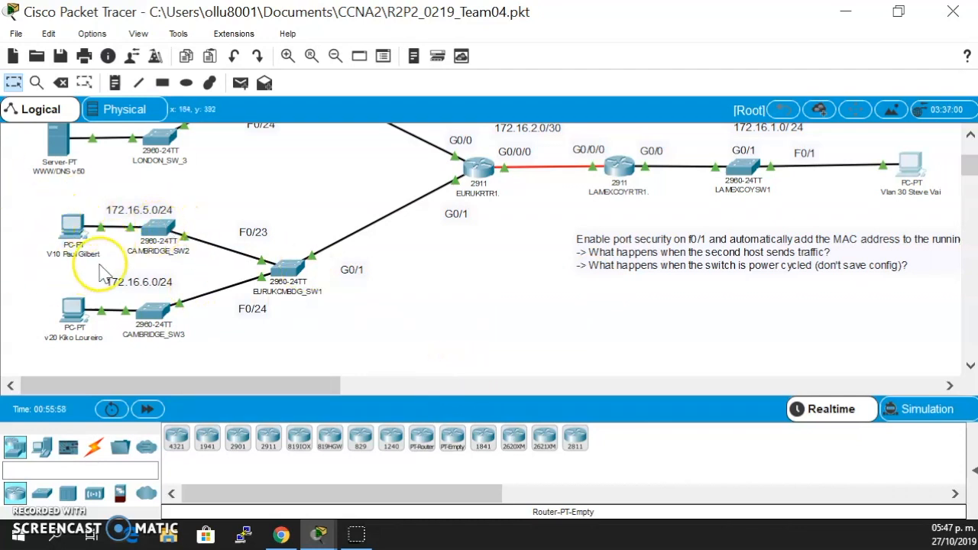
{"action": "left_click", "coordinate": [161, 222]}
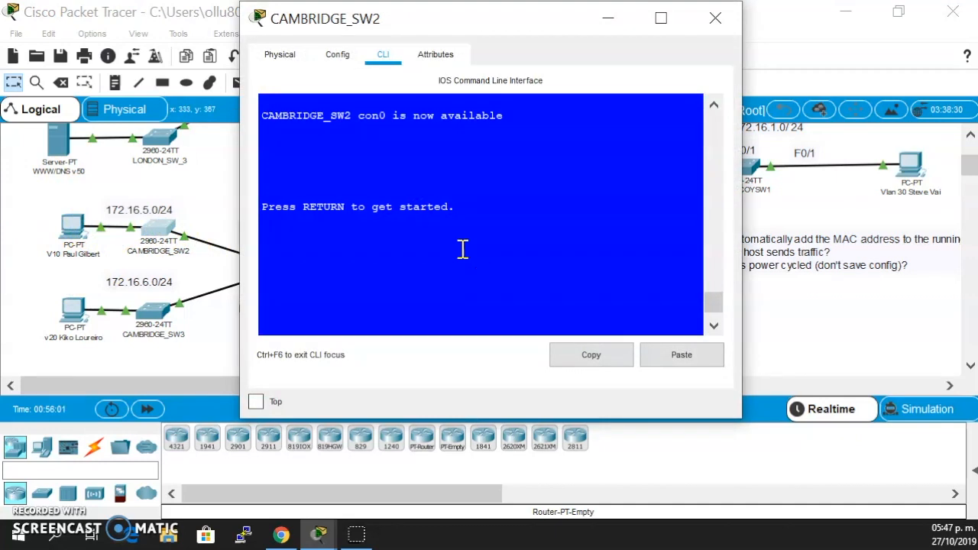
{"action": "key", "text": "Return"}
{"action": "type", "text": "en"}
{"action": "key", "text": "Return"}
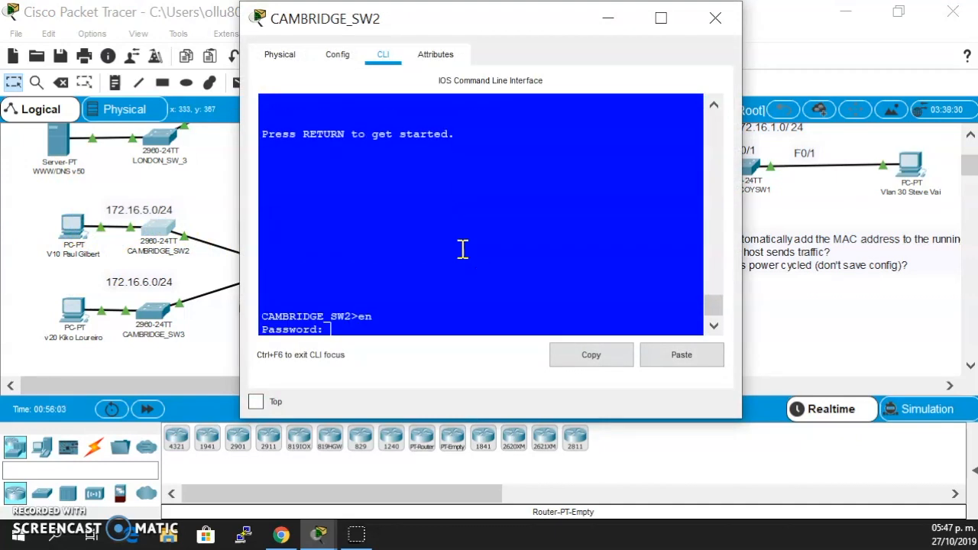
{"action": "key", "text": "Return"}
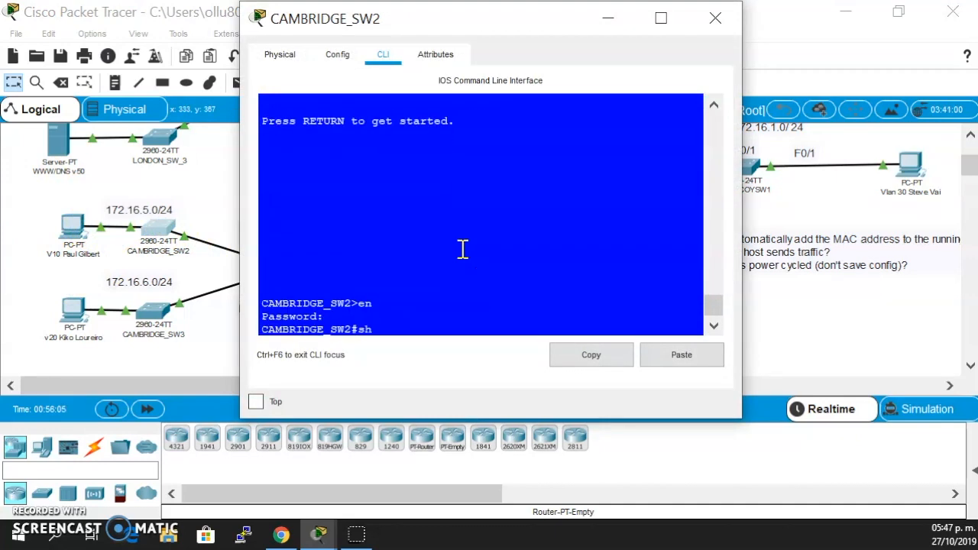
- Run sh port-security on CAMBRIDGE_SW2 and review the address counts listed for its secure port
{"action": "type", "text": "sh po"}
{"action": "key", "text": "Tab"}
{"action": "key", "text": "Return"}
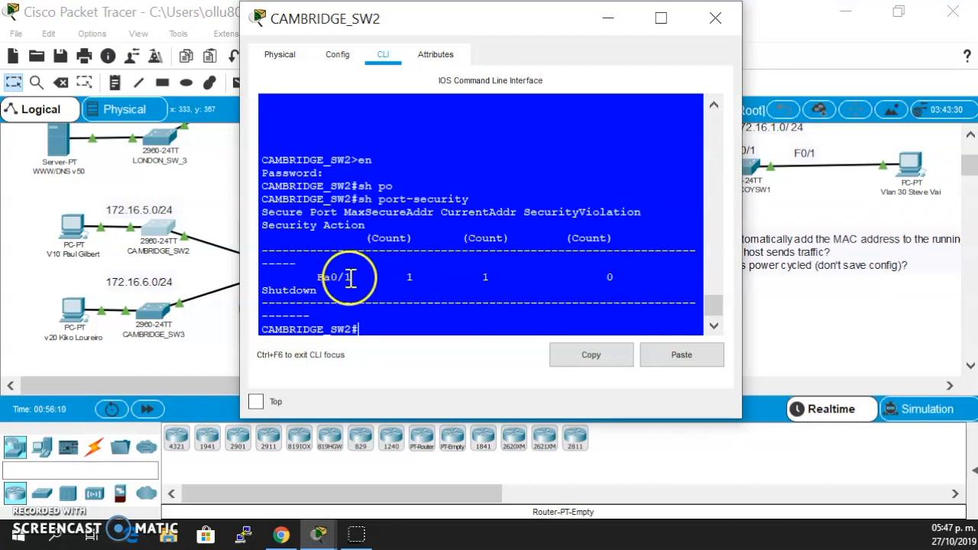
{"action": "left_click_drag", "start_coordinate": [405, 278], "coordinate": [613, 277]}
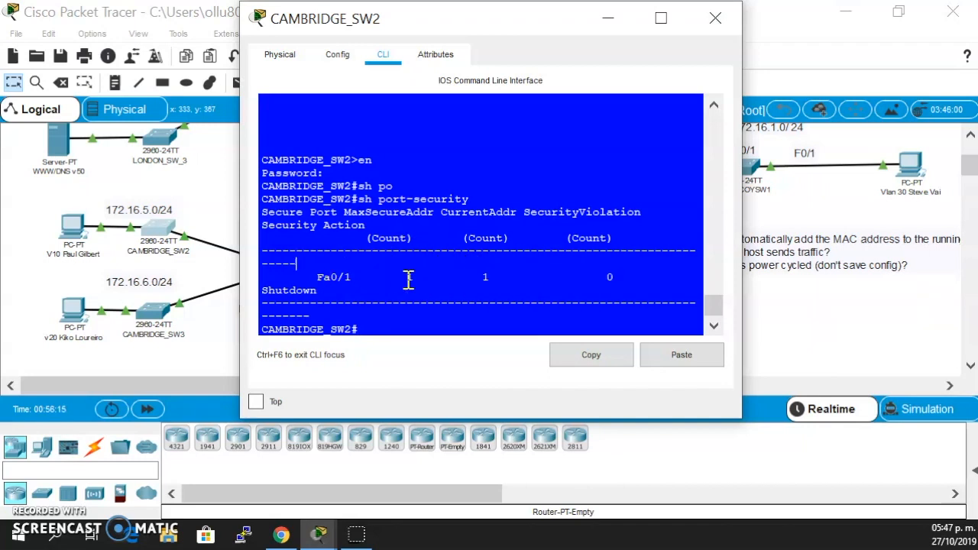
- Display the detailed port security settings of interface f0/1 with sh port-security int f0/1
{"action": "key", "text": "Return"}
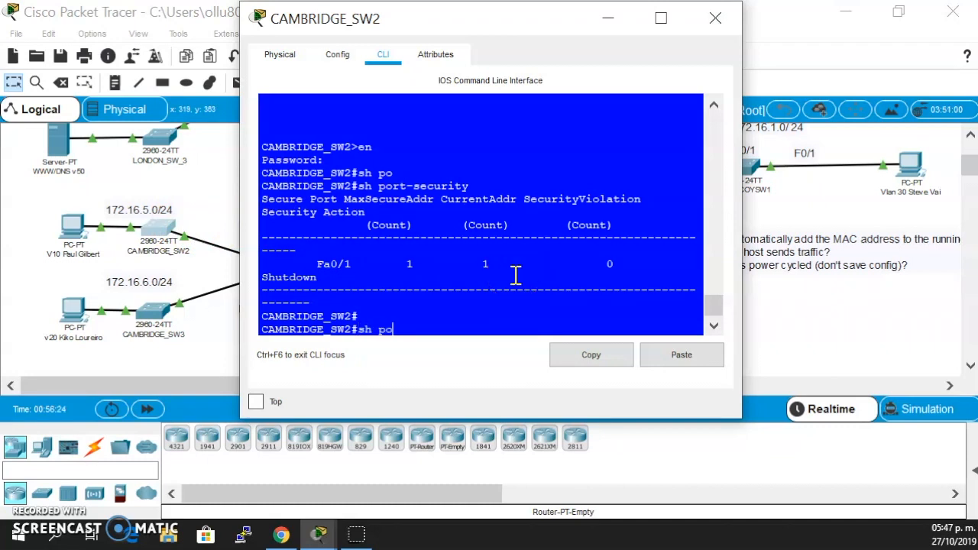
{"action": "key", "text": "Tab"}
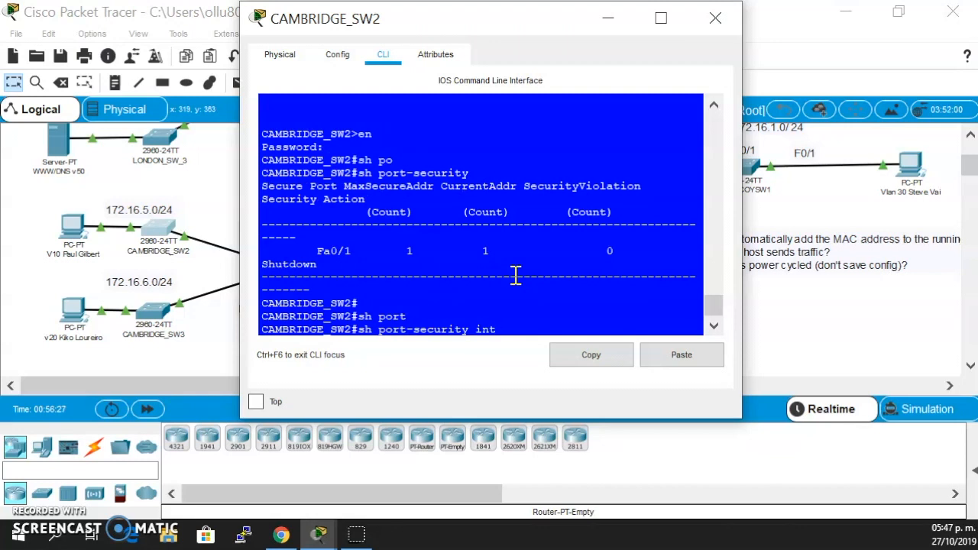
{"action": "type", "text": "int f0/1"}
{"action": "key", "text": "Return"}
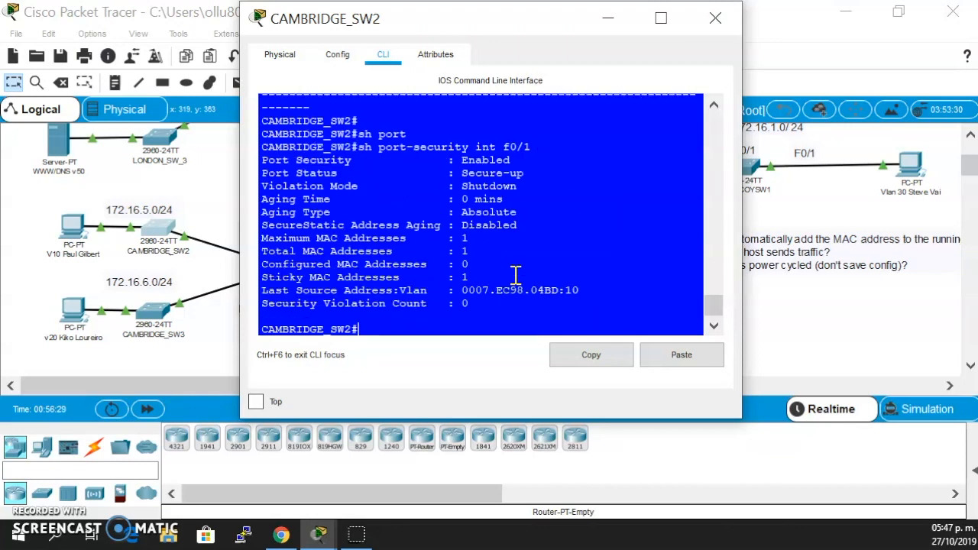
- Examine f0/1's last source address, port security status, violation mode, MAC address limits and security violation count
{"action": "left_click_drag", "start_coordinate": [420, 290], "coordinate": [570, 292]}
{"action": "left_click_drag", "start_coordinate": [414, 173], "coordinate": [548, 150]}
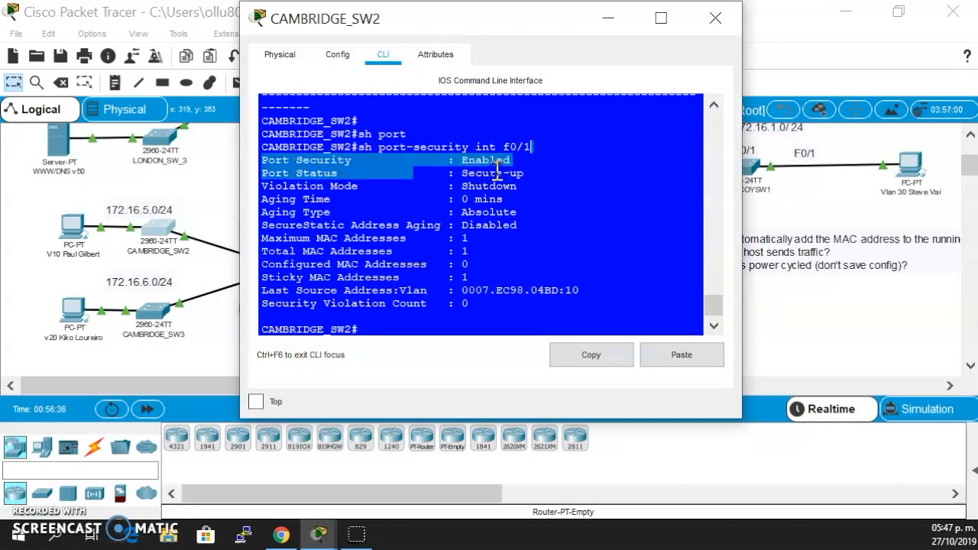
{"action": "left_click_drag", "start_coordinate": [476, 173], "coordinate": [524, 175]}
{"action": "left_click_drag", "start_coordinate": [316, 186], "coordinate": [403, 184]}
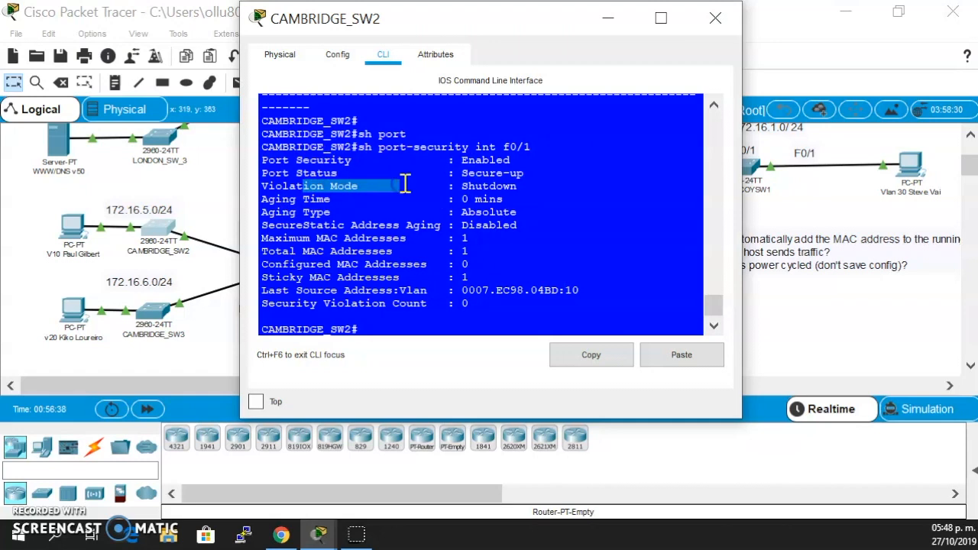
{"action": "left_click_drag", "start_coordinate": [462, 186], "coordinate": [569, 175]}
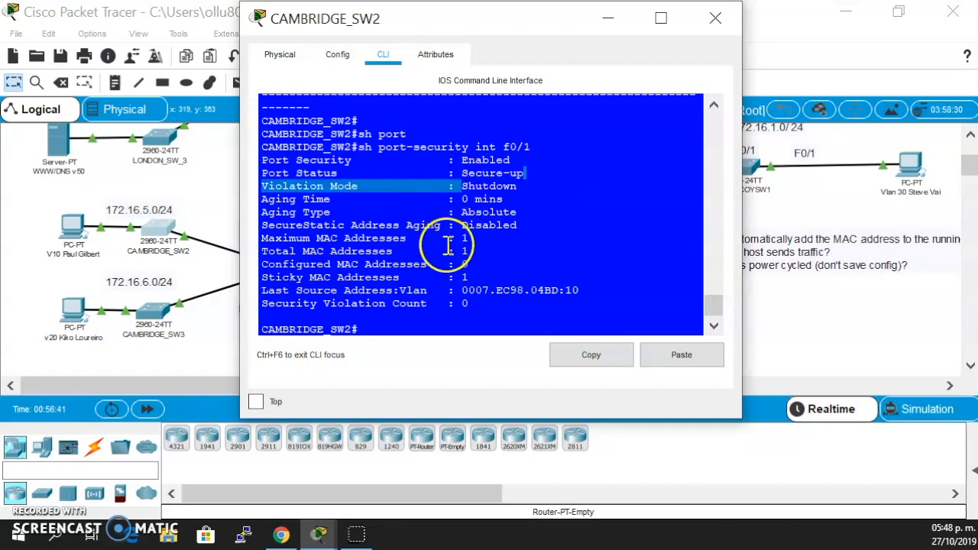
{"action": "left_click", "coordinate": [472, 256]}
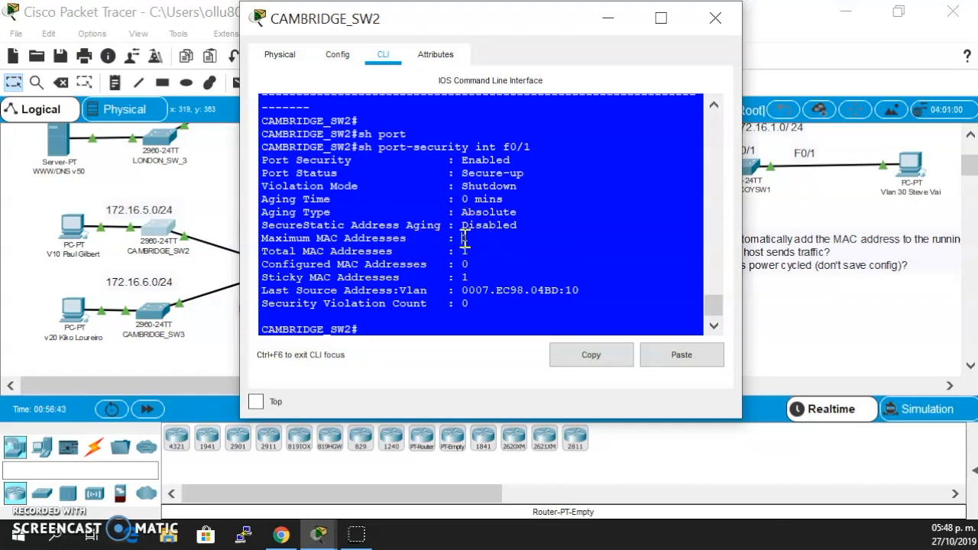
{"action": "left_click", "coordinate": [471, 239]}
{"action": "left_click", "coordinate": [469, 304]}
{"action": "key", "text": "Return"}
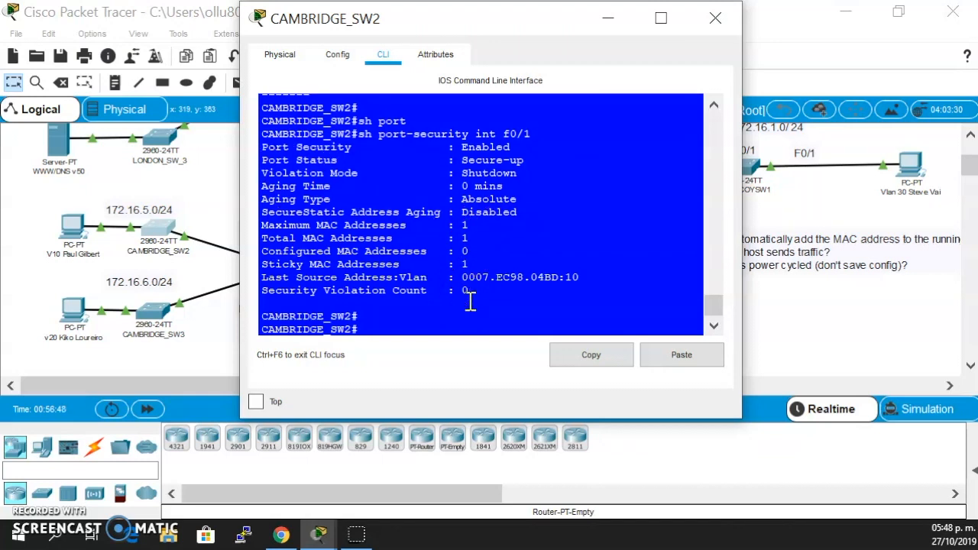
- Minimize CAMBRIDGE_SW2's window and read the topology note on enabling port security on f0/1
{"action": "left_click", "coordinate": [611, 18]}
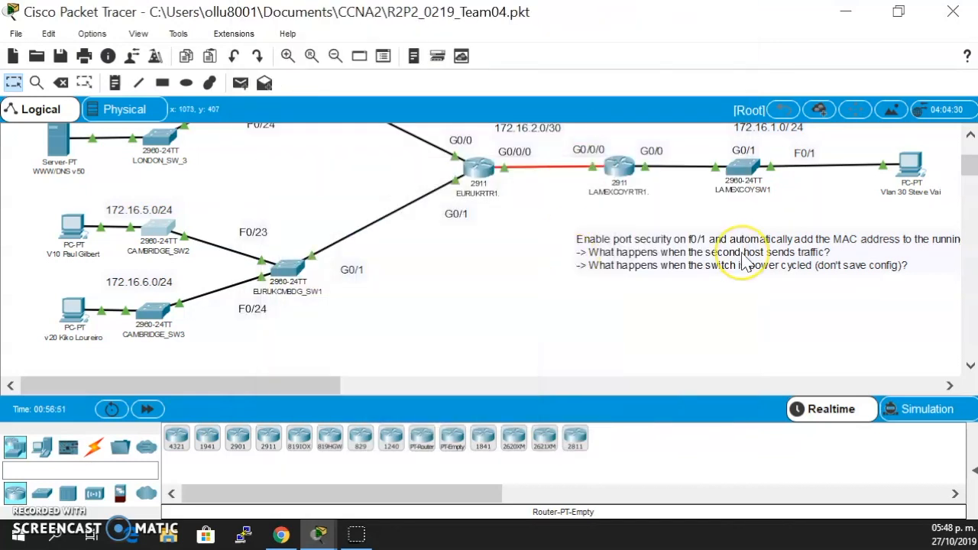
{"action": "scroll", "coordinate": [742, 253], "scroll_direction": "left", "scroll_amount": 5}
{"action": "scroll", "coordinate": [742, 252], "scroll_direction": "right", "scroll_amount": 4}
{"action": "left_click_drag", "start_coordinate": [565, 386], "coordinate": [303, 386]}
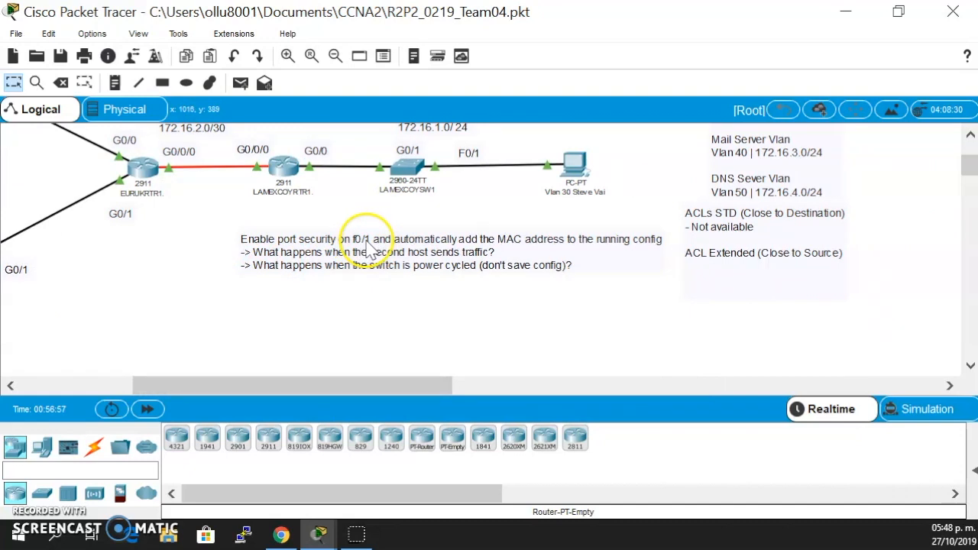